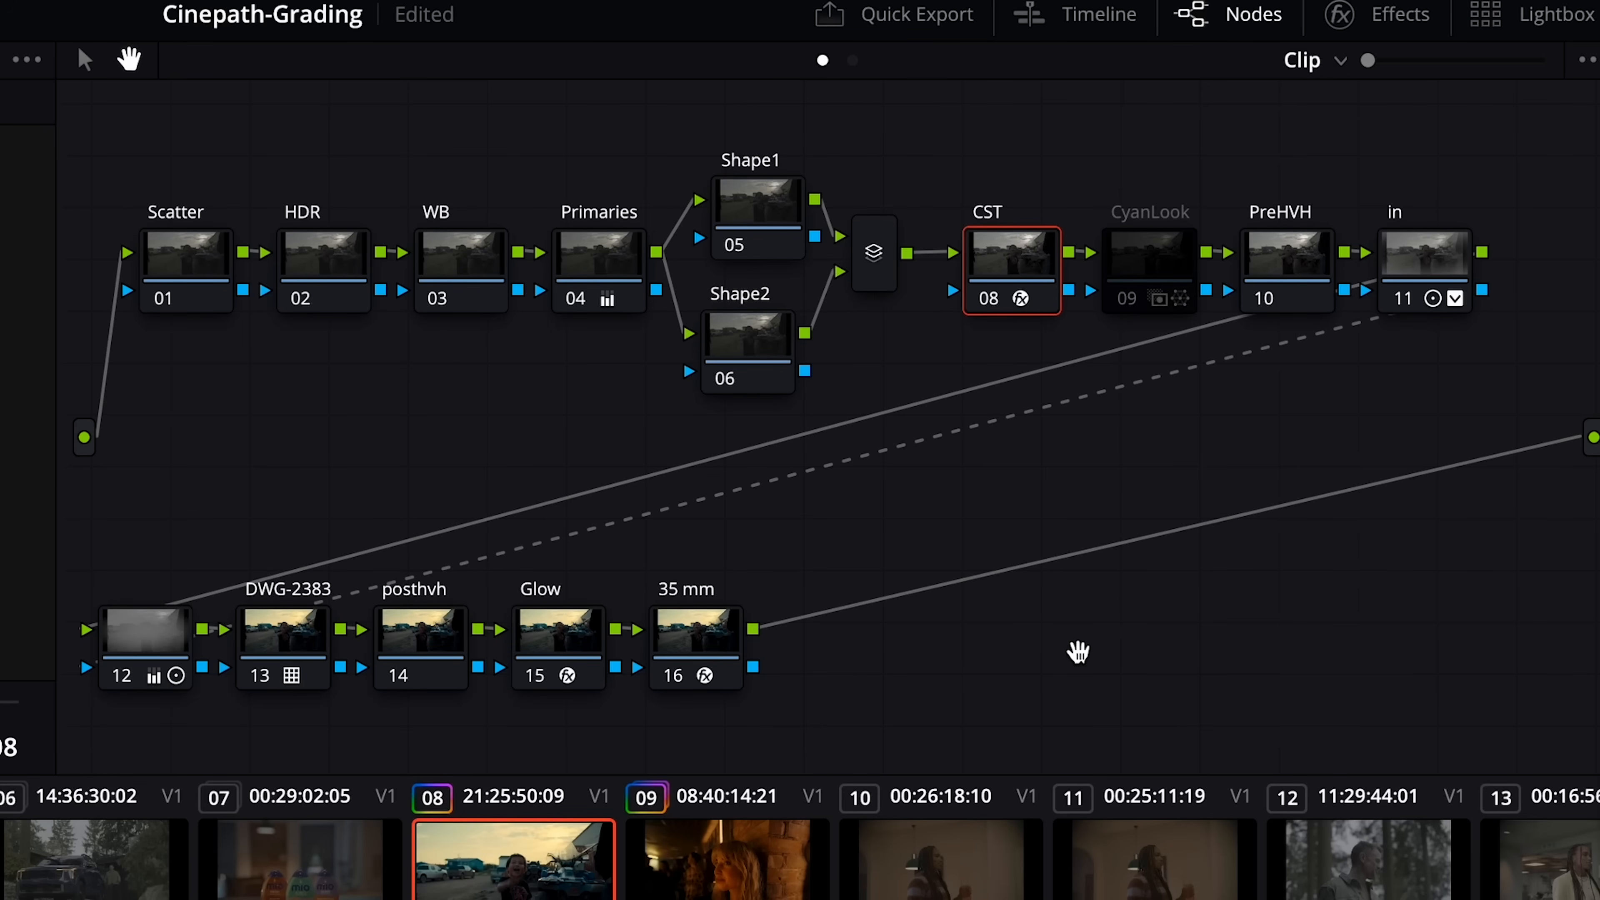
- Review the Color Space Transform settings of the CST node and inspect the CyanLook and PreHVH nodes
{"action": "left_click", "coordinate": [1403, 22]}
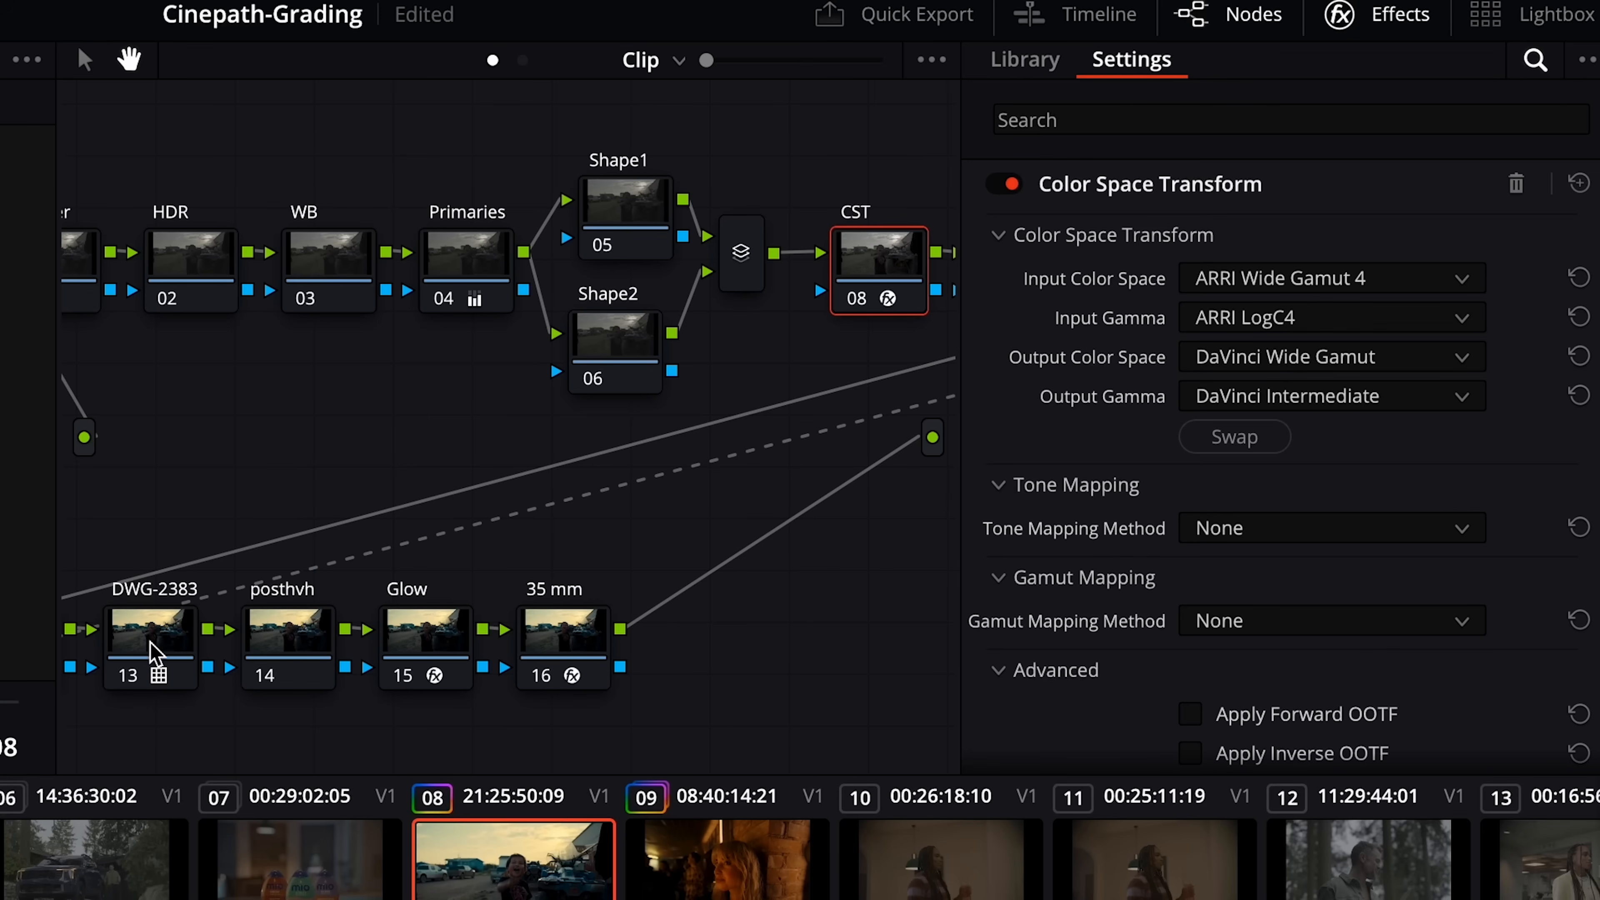
{"action": "mouse_move", "coordinate": [153, 654]}
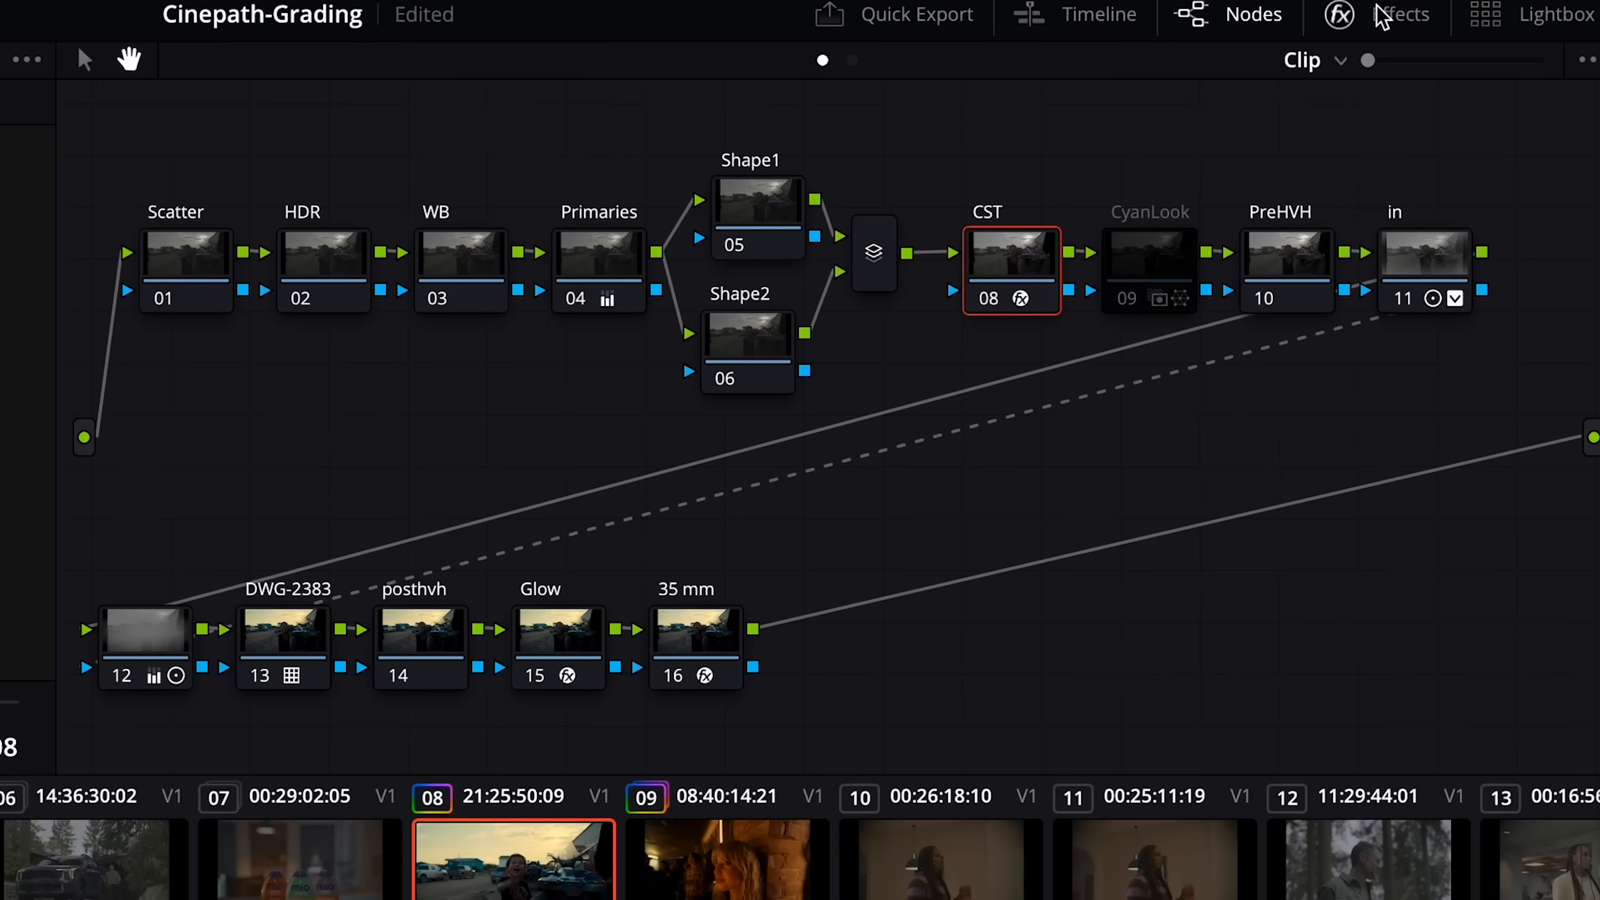
{"action": "left_click", "coordinate": [1143, 268]}
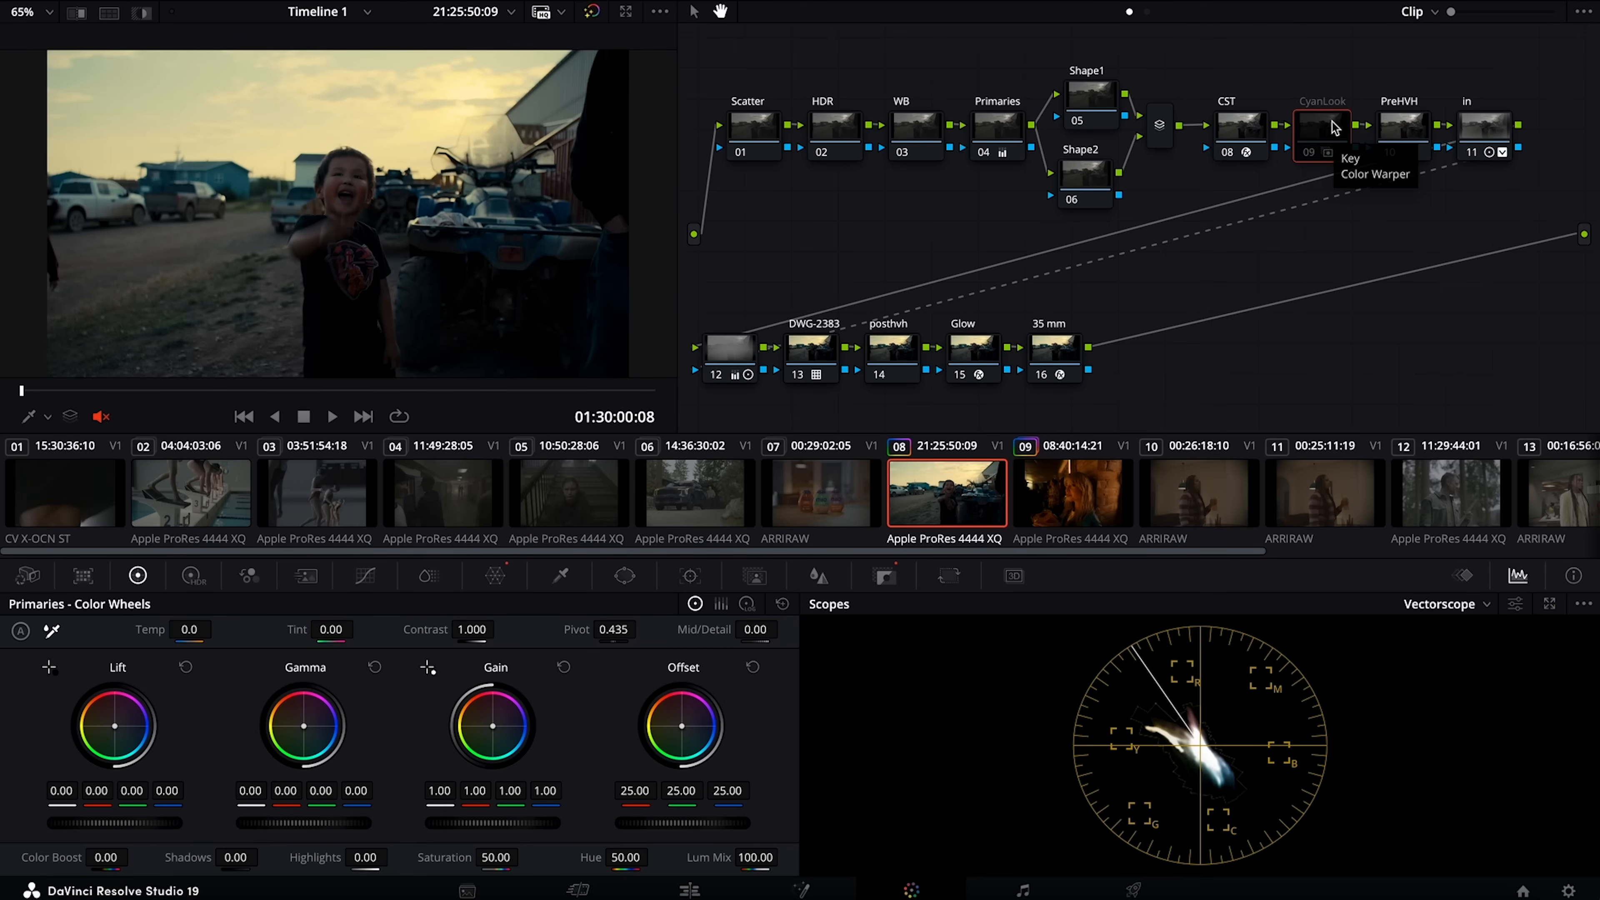
{"action": "left_click", "coordinate": [1398, 123]}
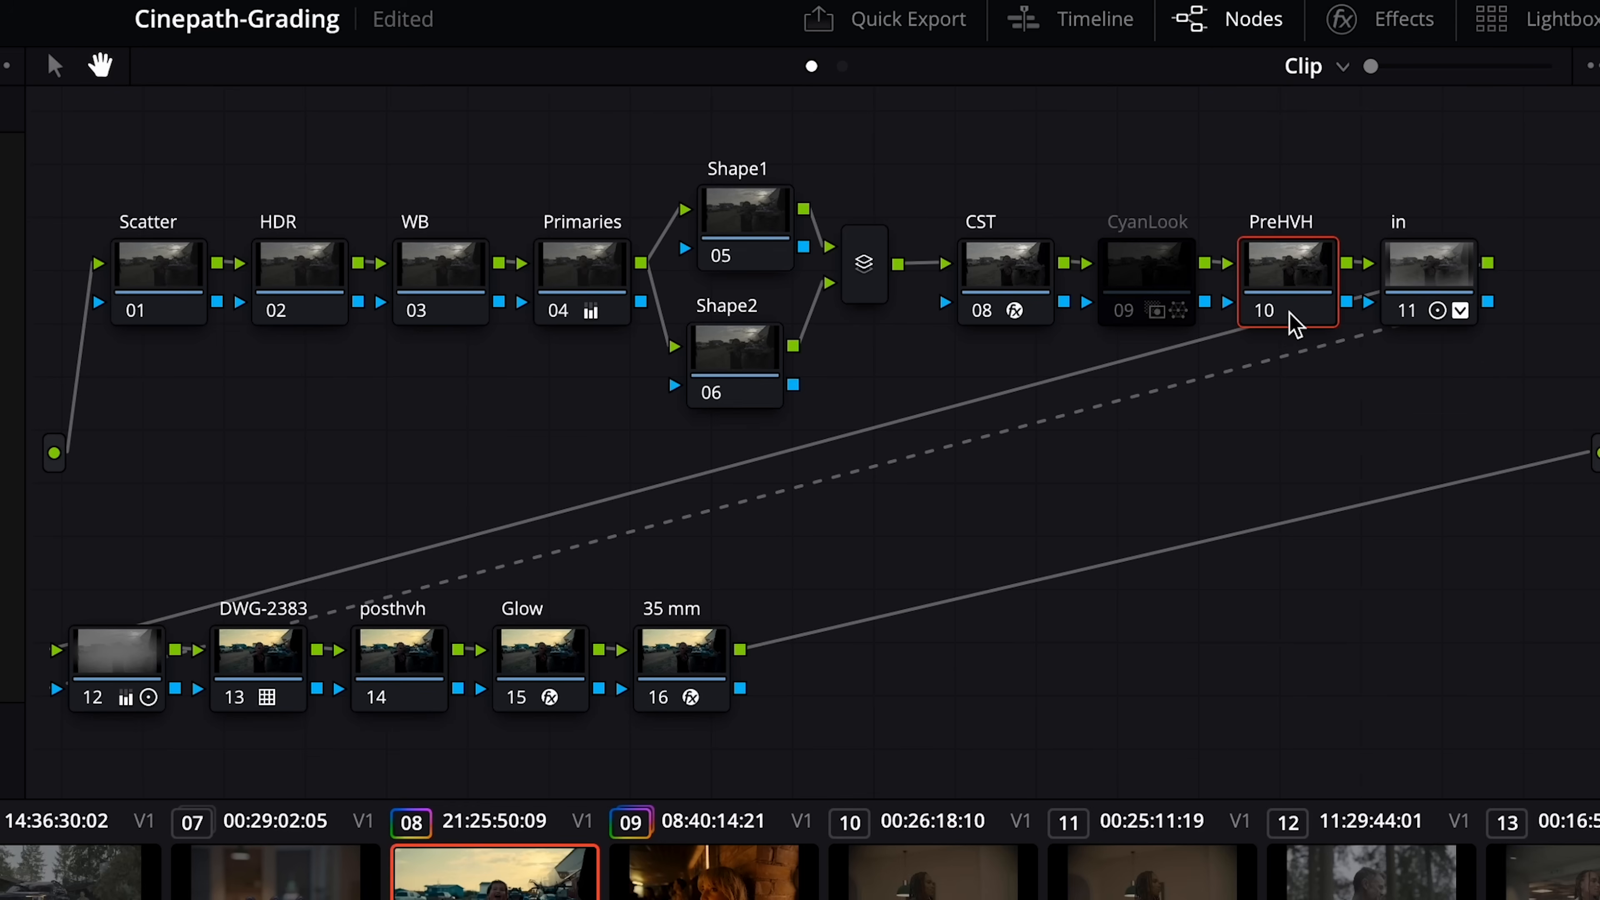
- Inspect the circular power window on the "in" node and the primary wheel adjustments on node 12
{"action": "mouse_move", "coordinate": [1459, 296]}
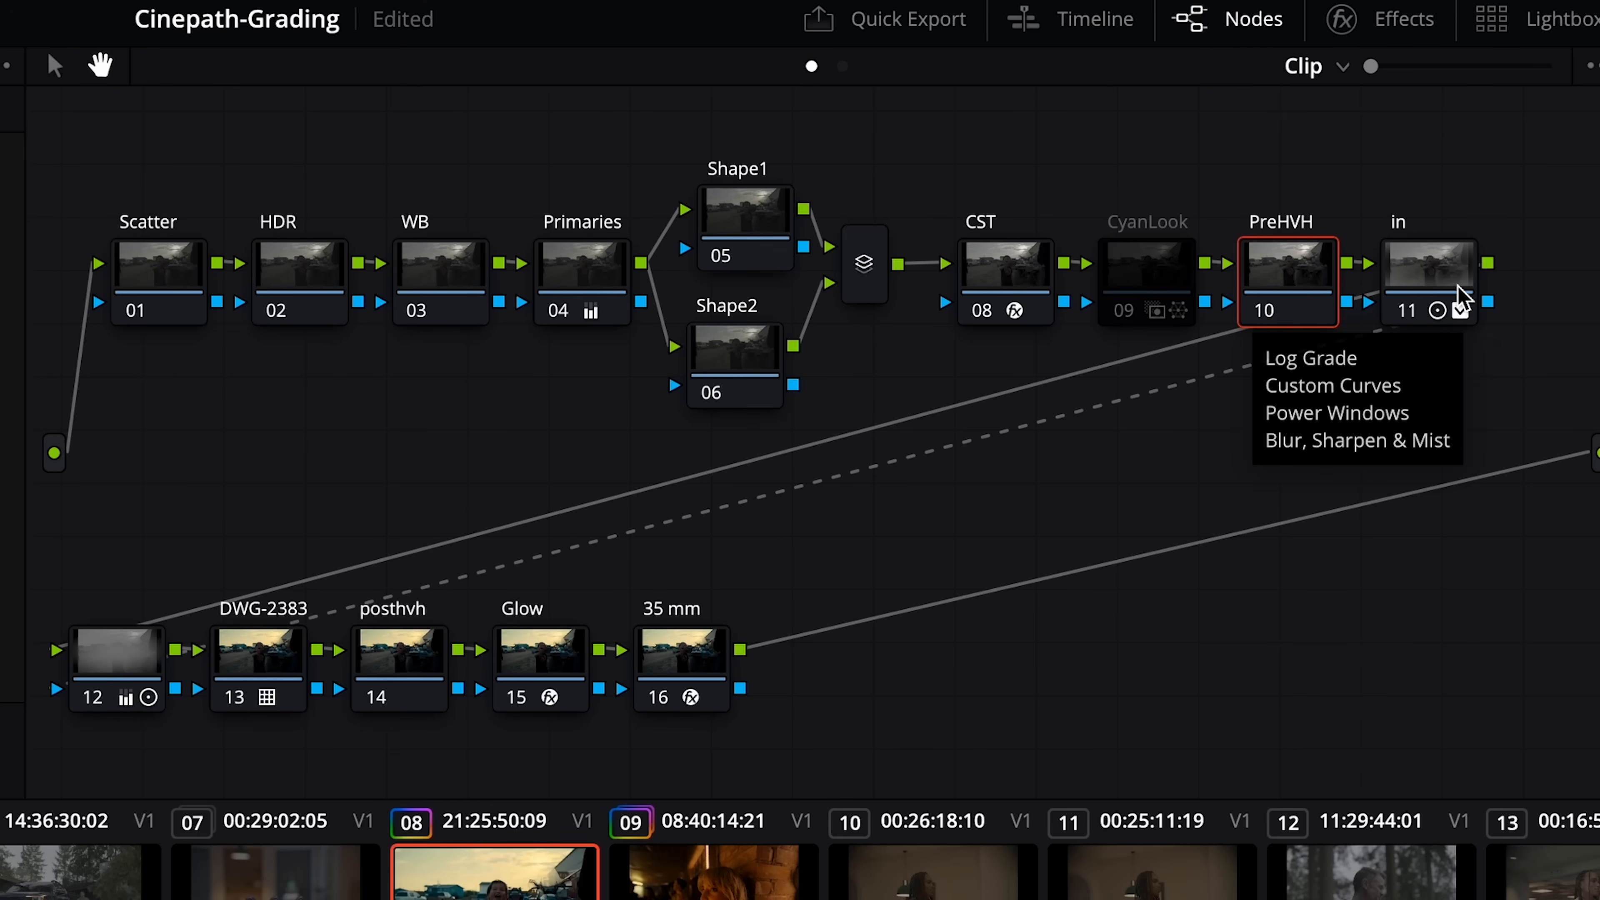
{"action": "left_click", "coordinate": [1459, 295]}
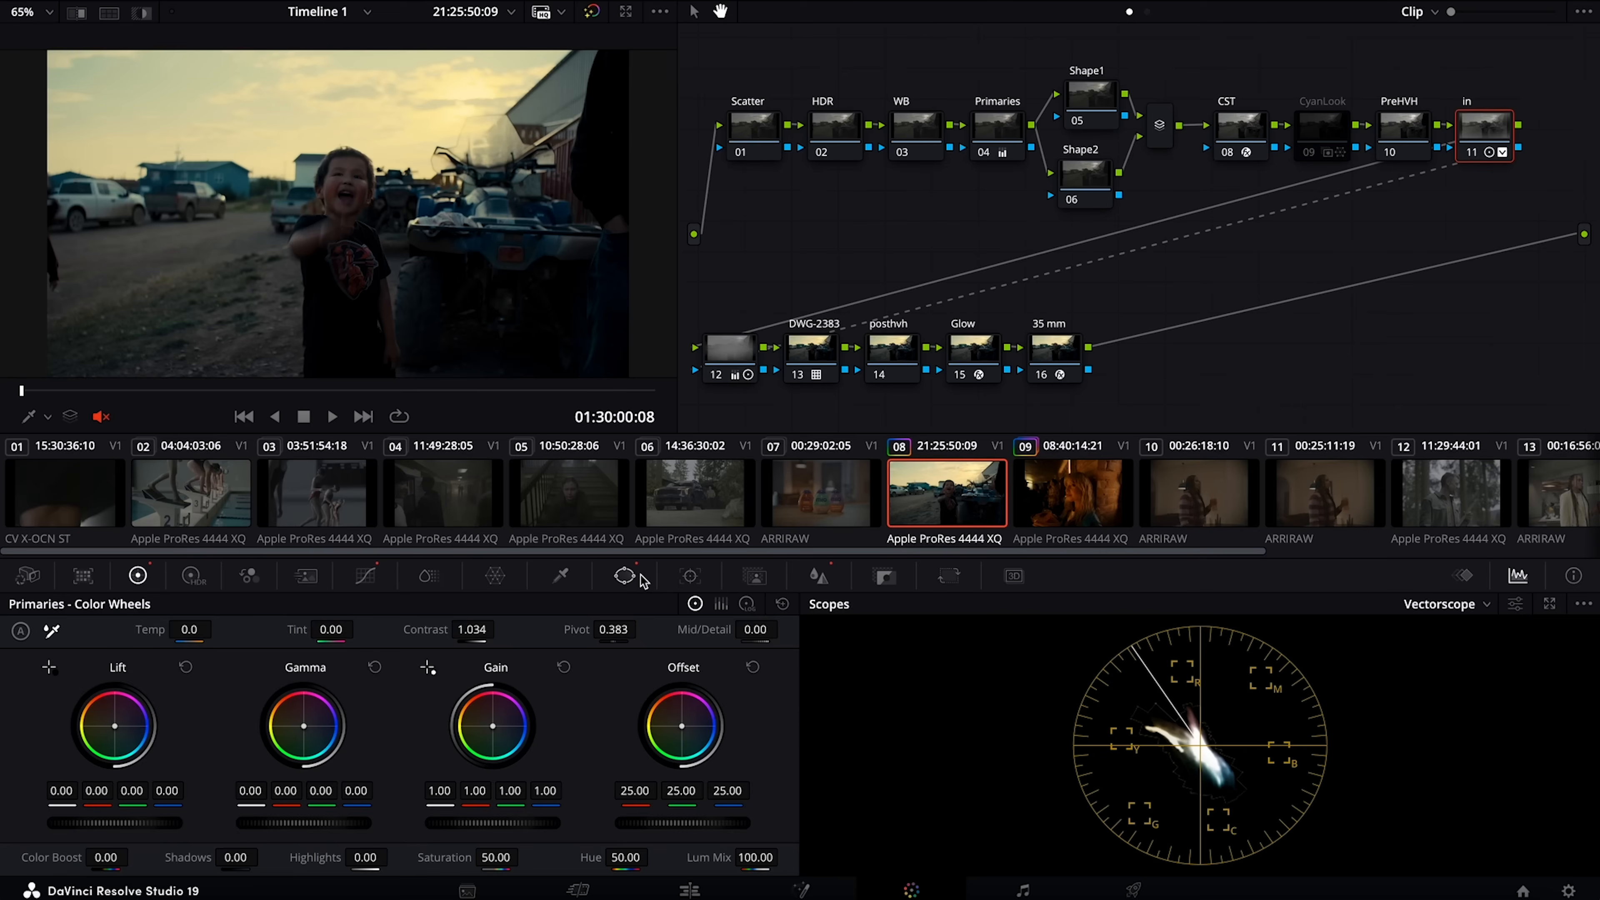
{"action": "left_click", "coordinate": [634, 577]}
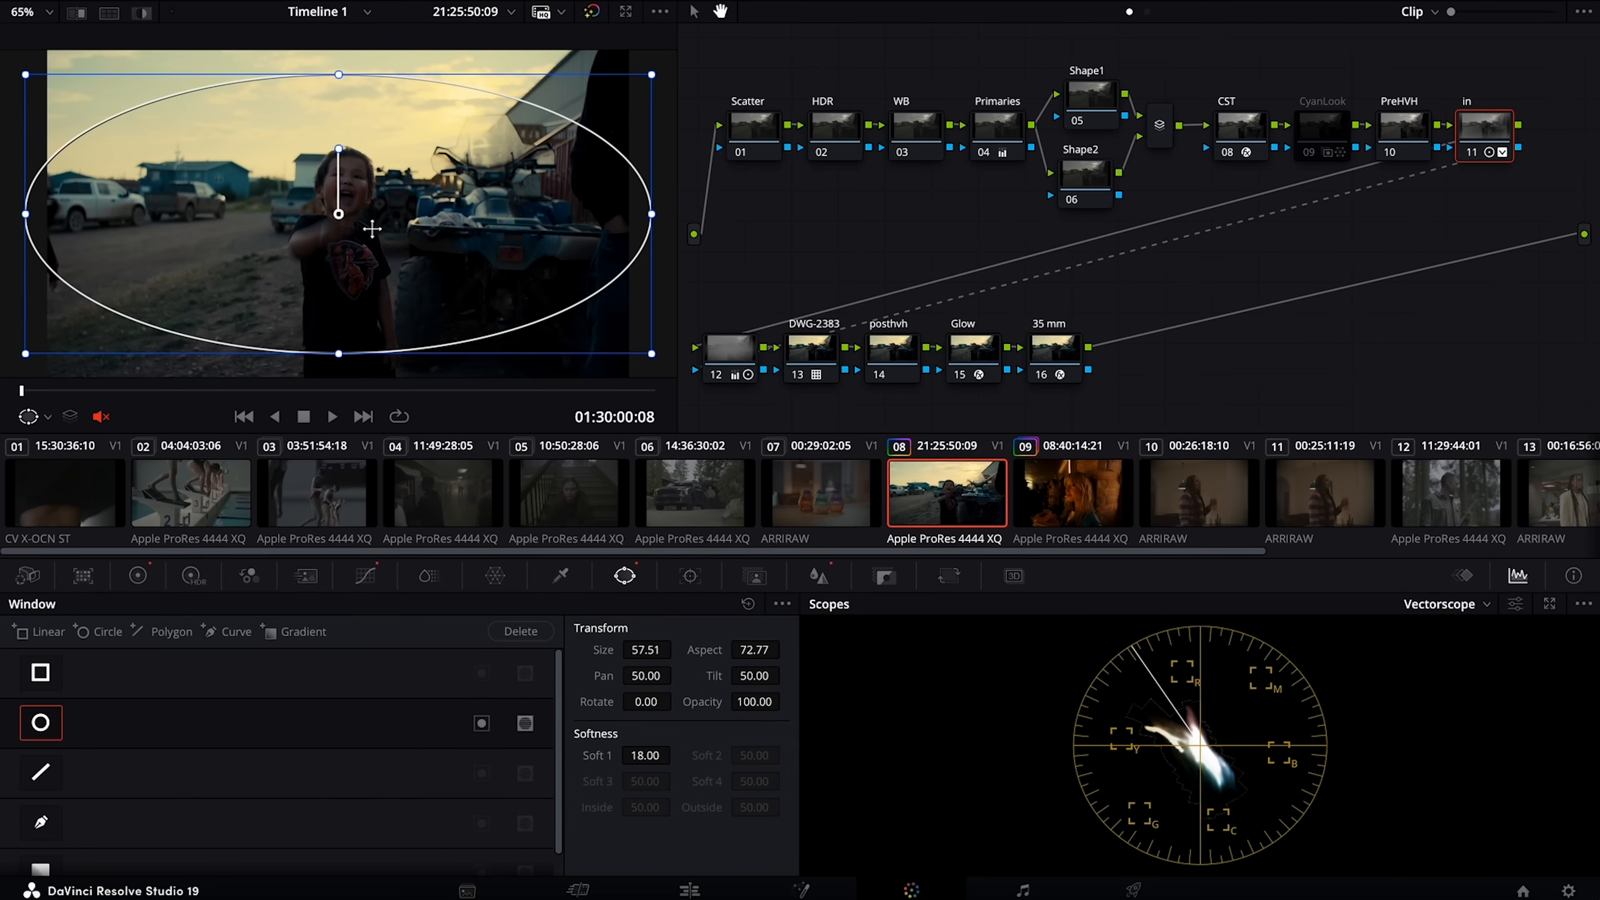
{"action": "left_click", "coordinate": [741, 357]}
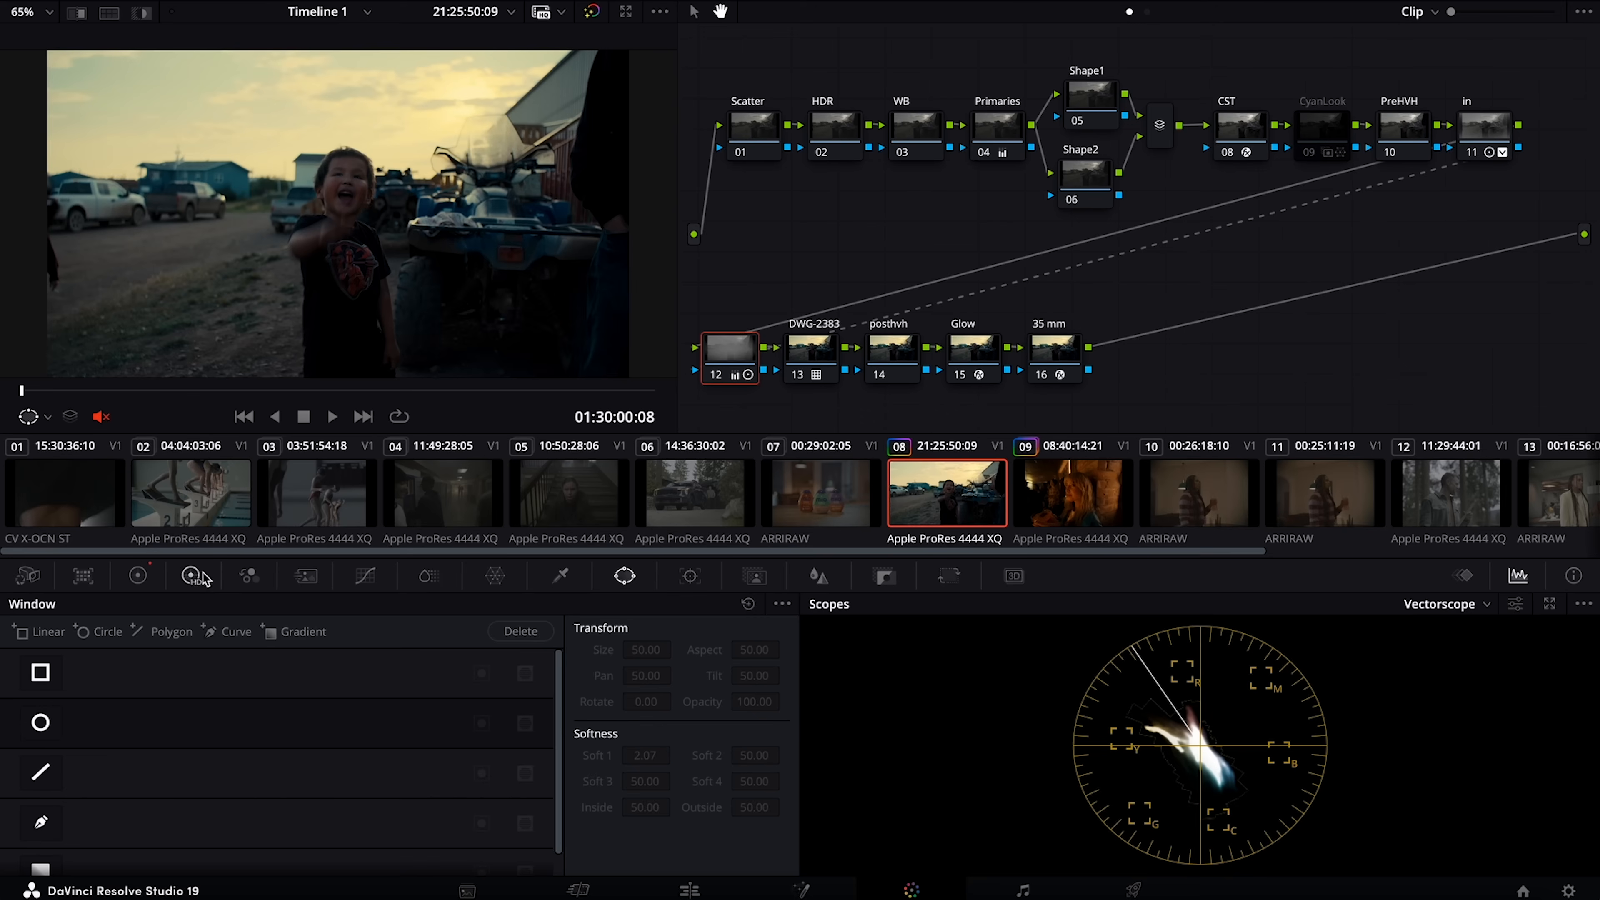
{"action": "left_click", "coordinate": [138, 575]}
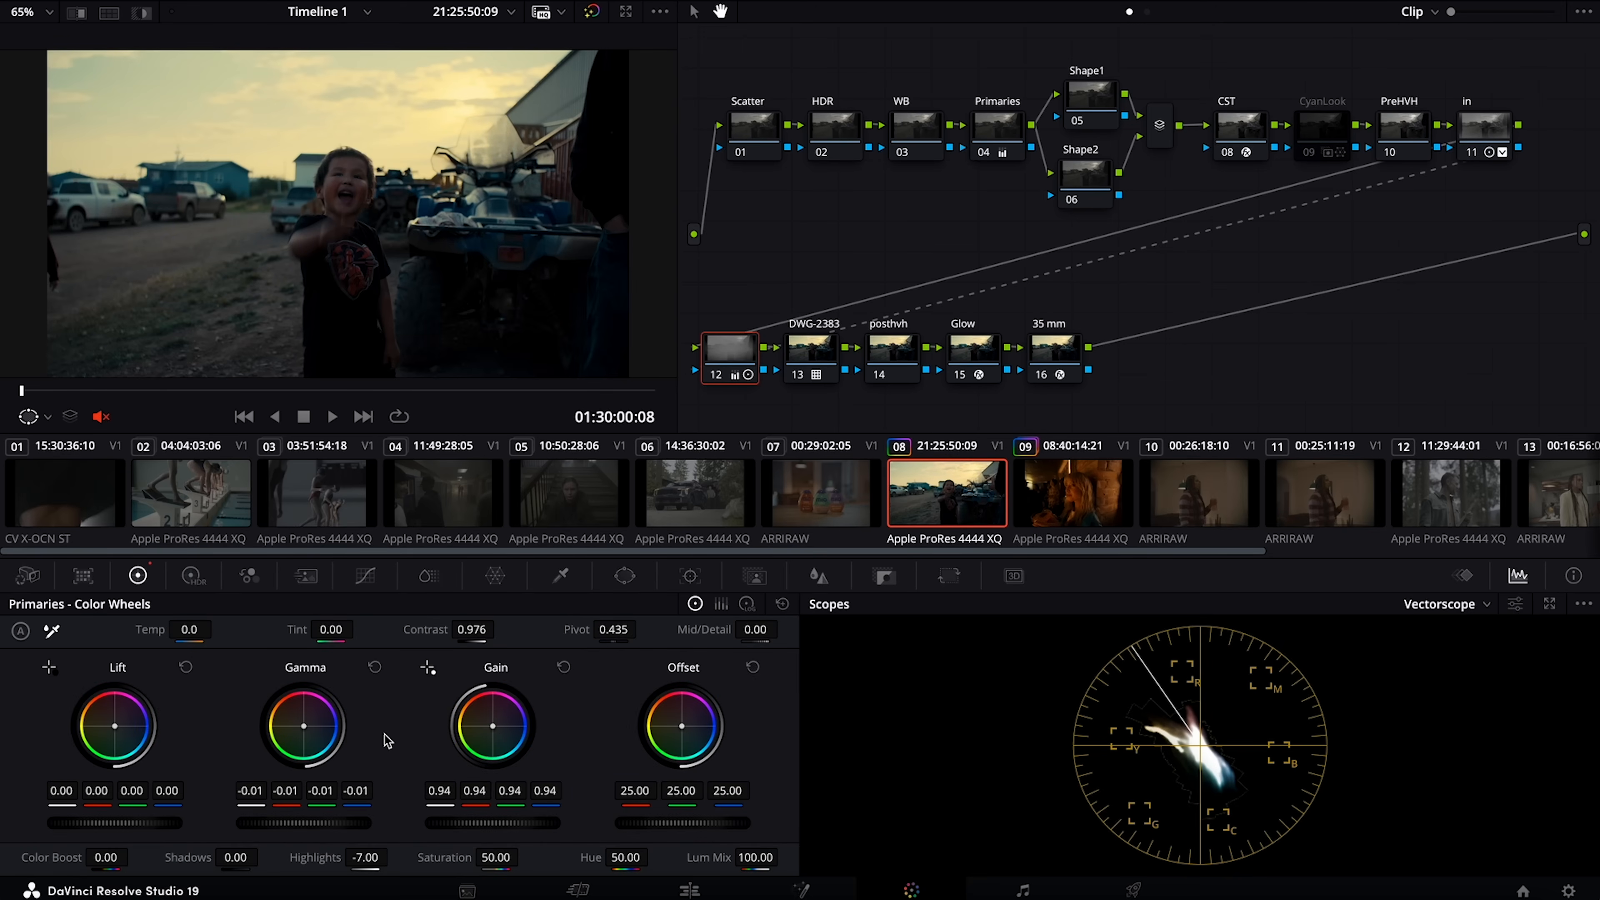
- Toggle the DWG-2383 LUT node off and on to compare the image with and without it
{"action": "left_click", "coordinate": [827, 355]}
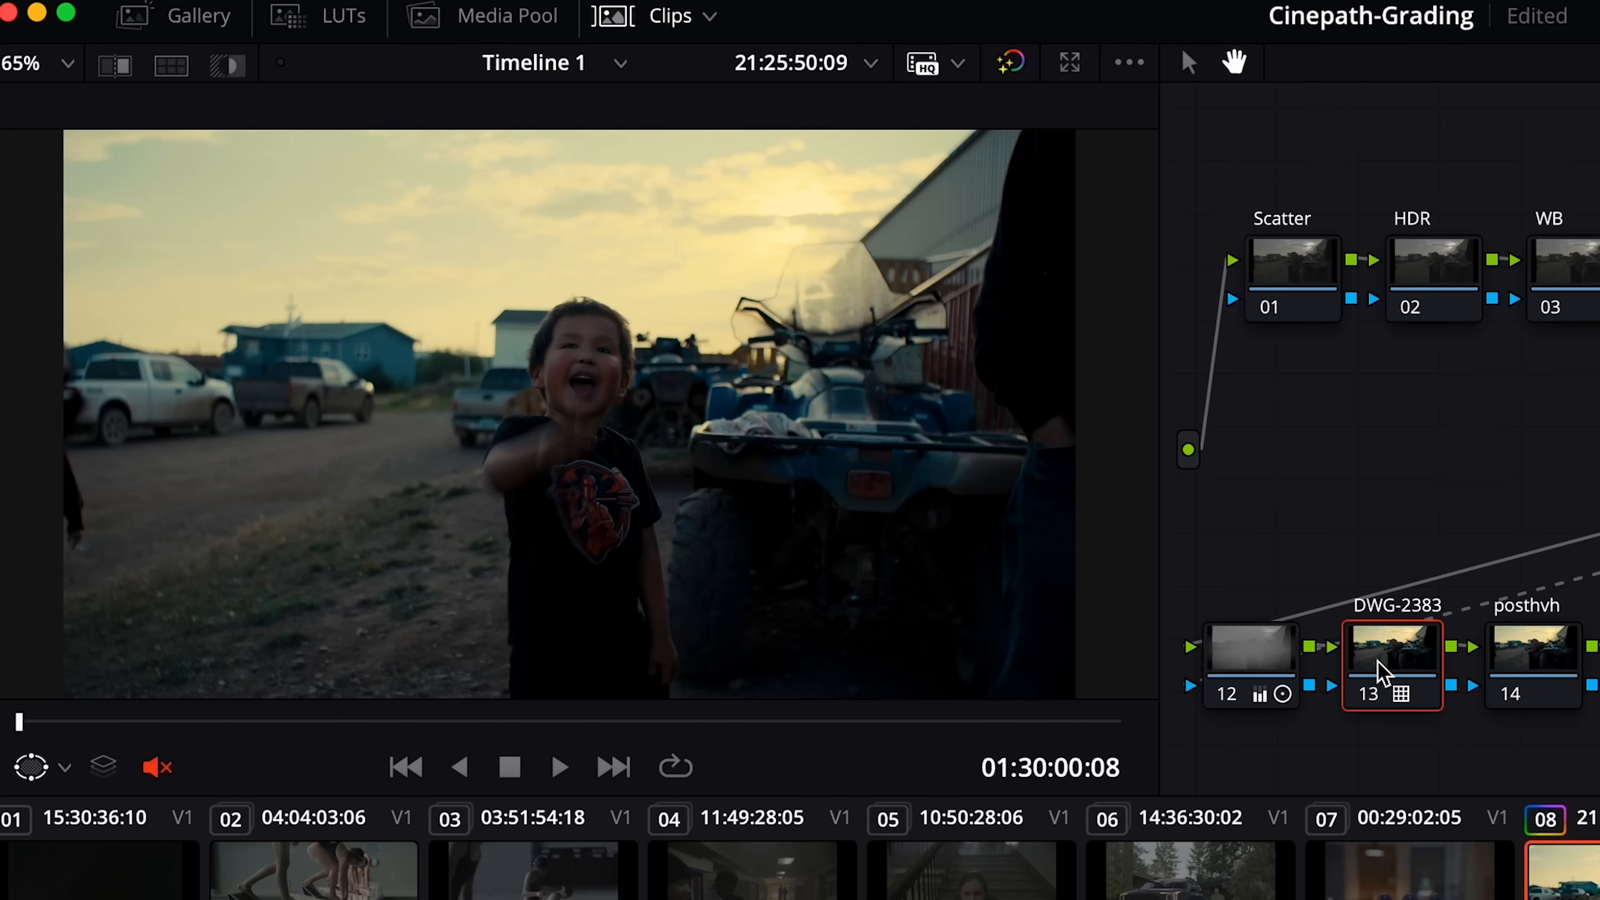
{"action": "mouse_move", "coordinate": [1380, 669]}
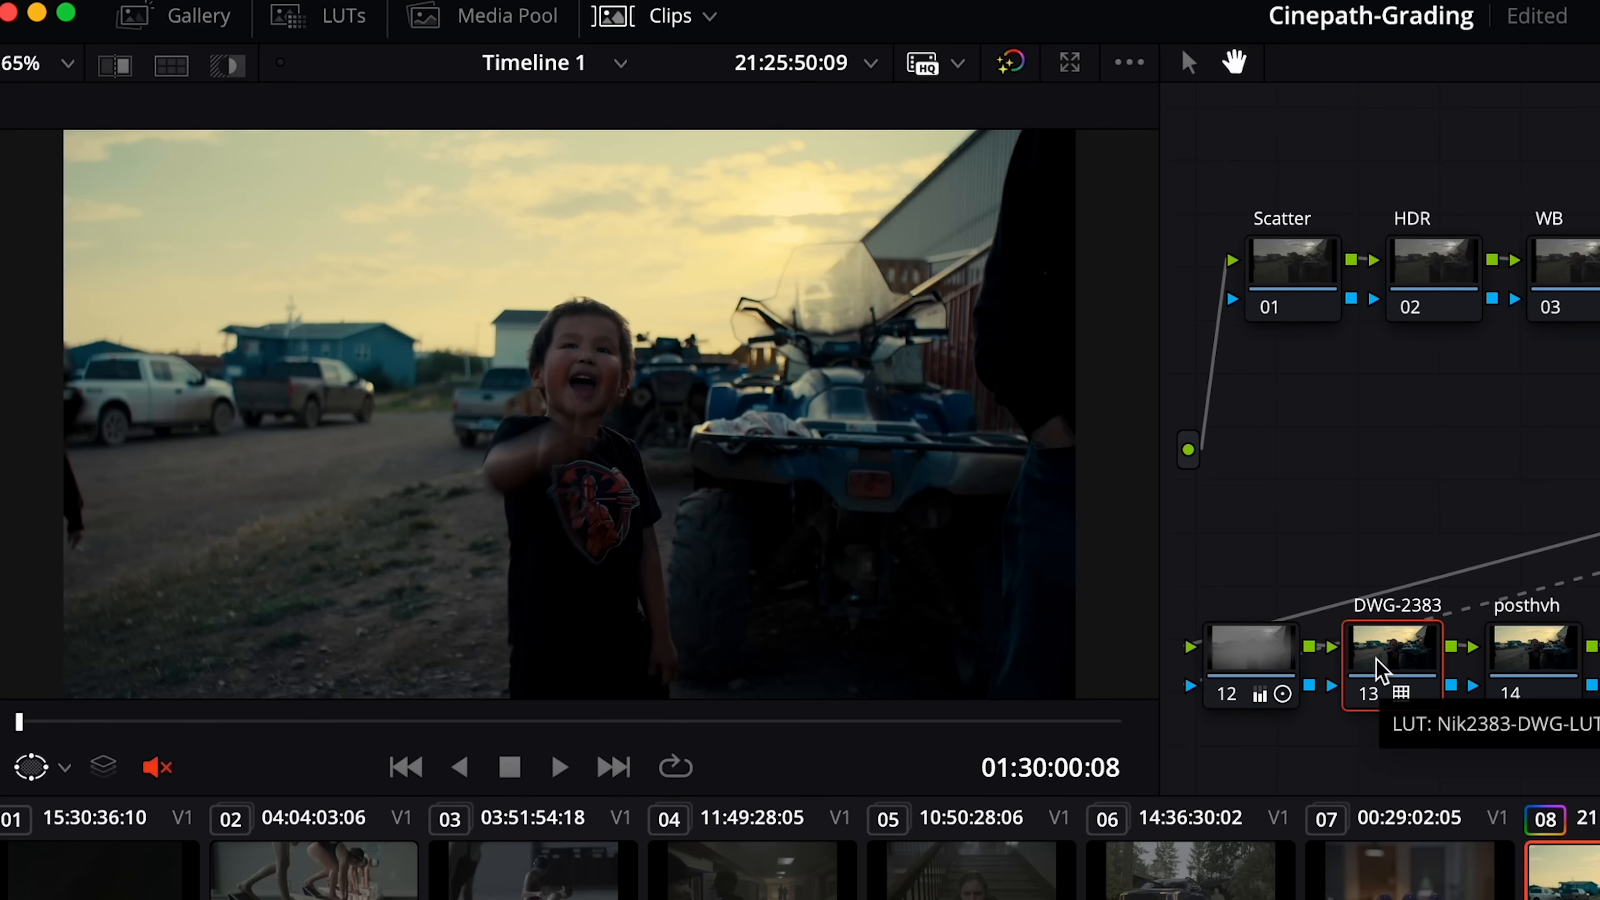
{"action": "key", "text": "ctrl+d"}
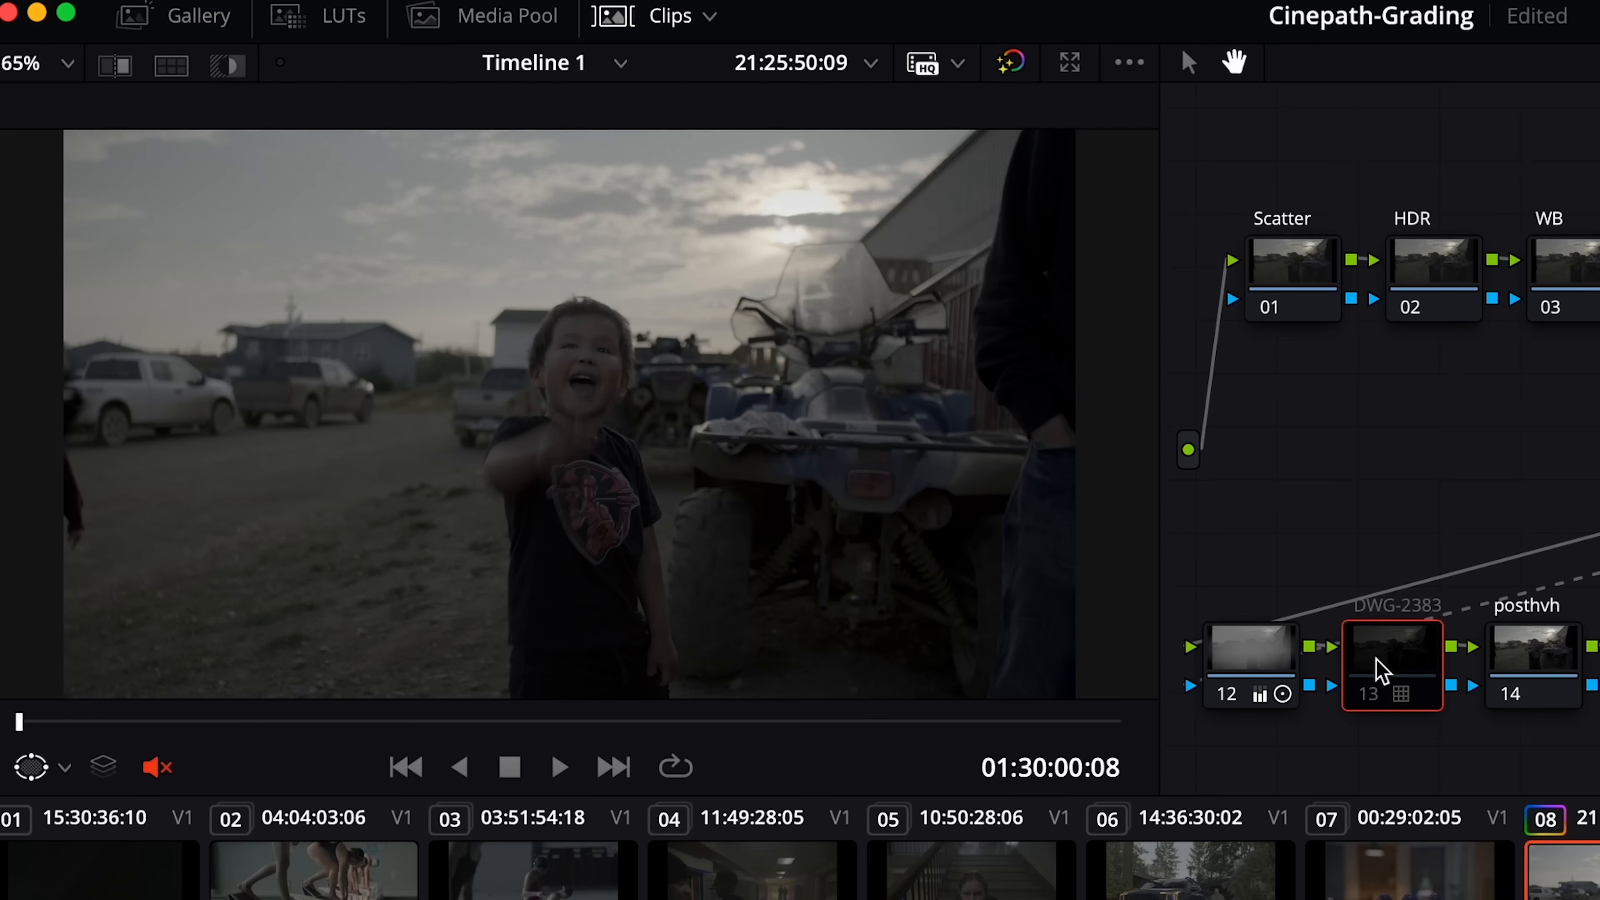
{"action": "key", "text": "ctrl+d"}
{"action": "key", "text": "ctrl+d"}
{"action": "key", "text": "ctrl+d"}
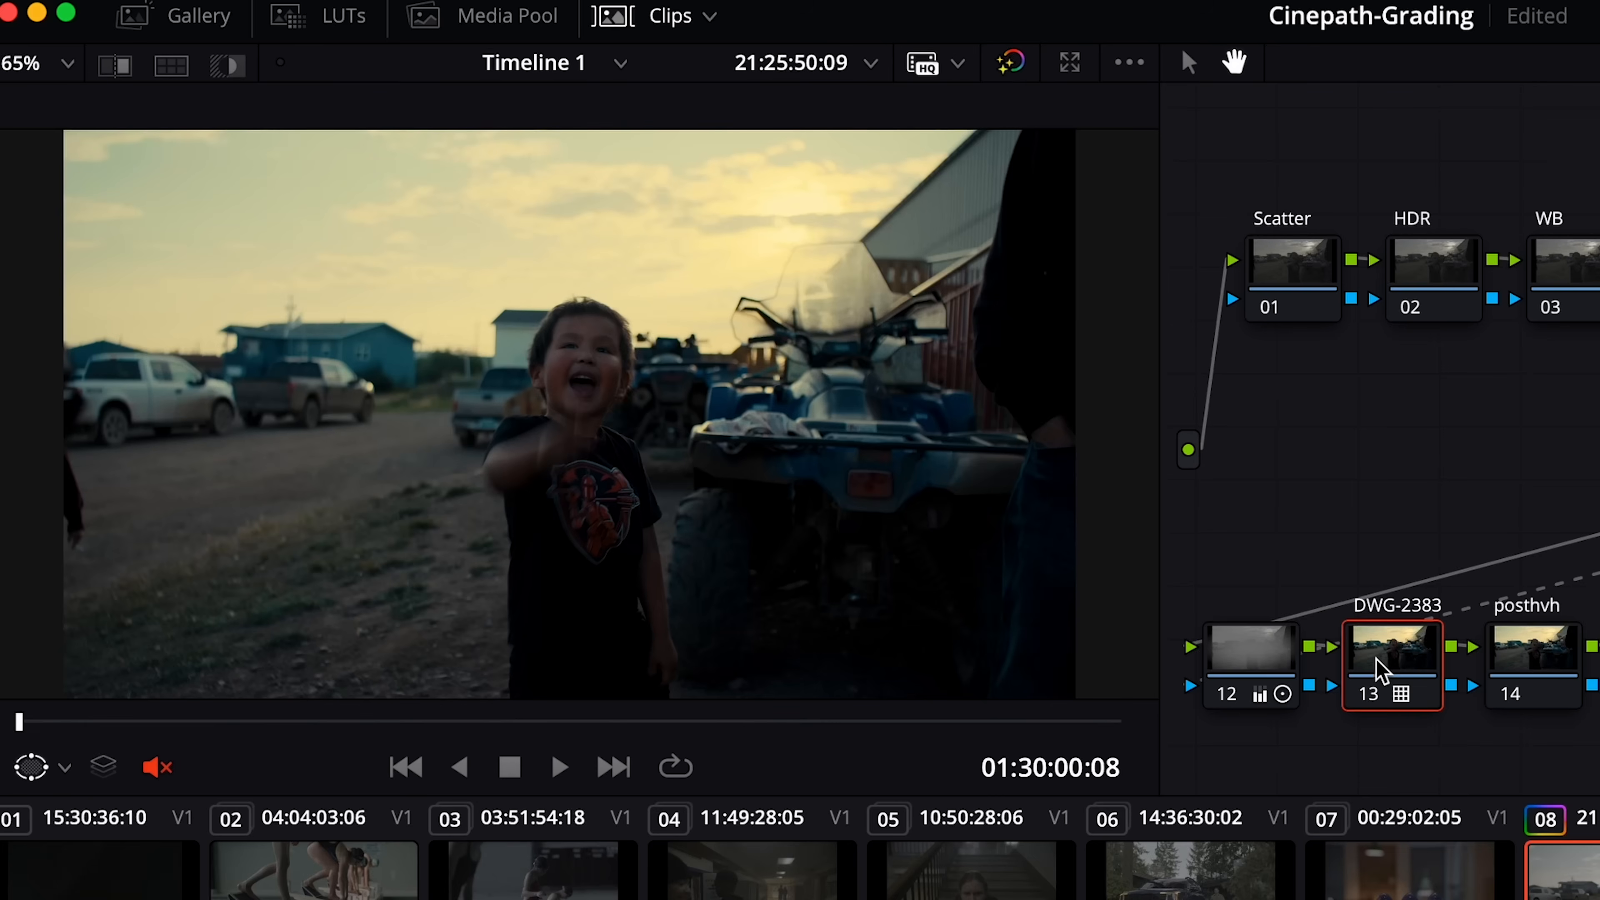
{"action": "key", "text": "ctrl+d"}
{"action": "key", "text": "ctrl+d"}
{"action": "key", "text": "ctrl+d"}
{"action": "key", "text": "ctrl+d"}
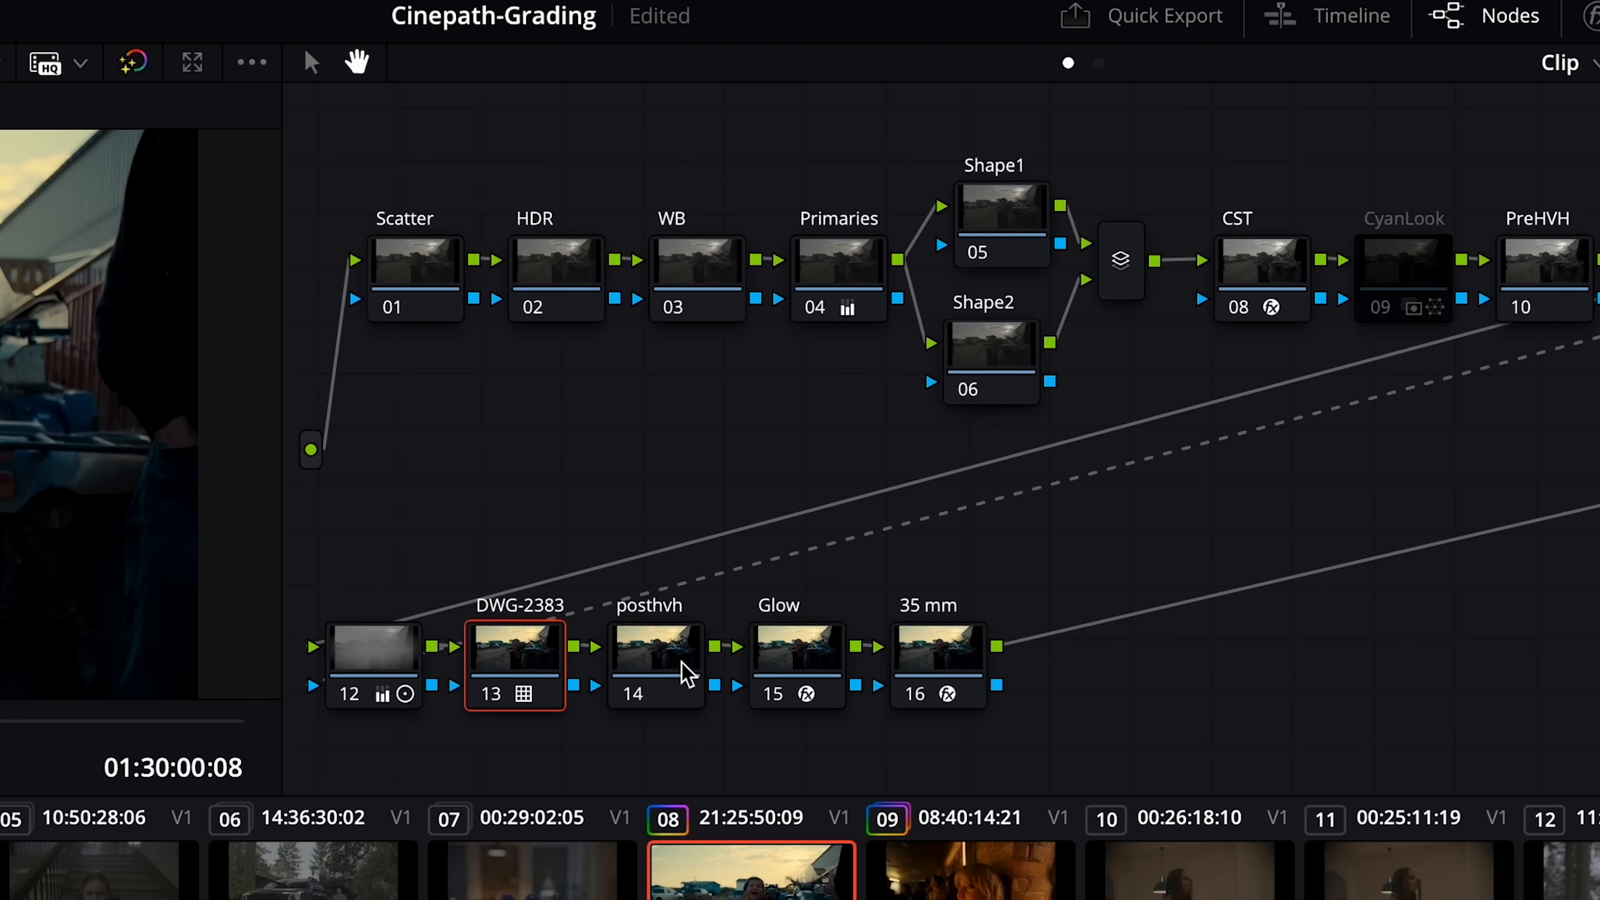
- Look at the posthvh node, and toggle the Glow node off and on to compare its effect
{"action": "left_click", "coordinate": [1556, 665]}
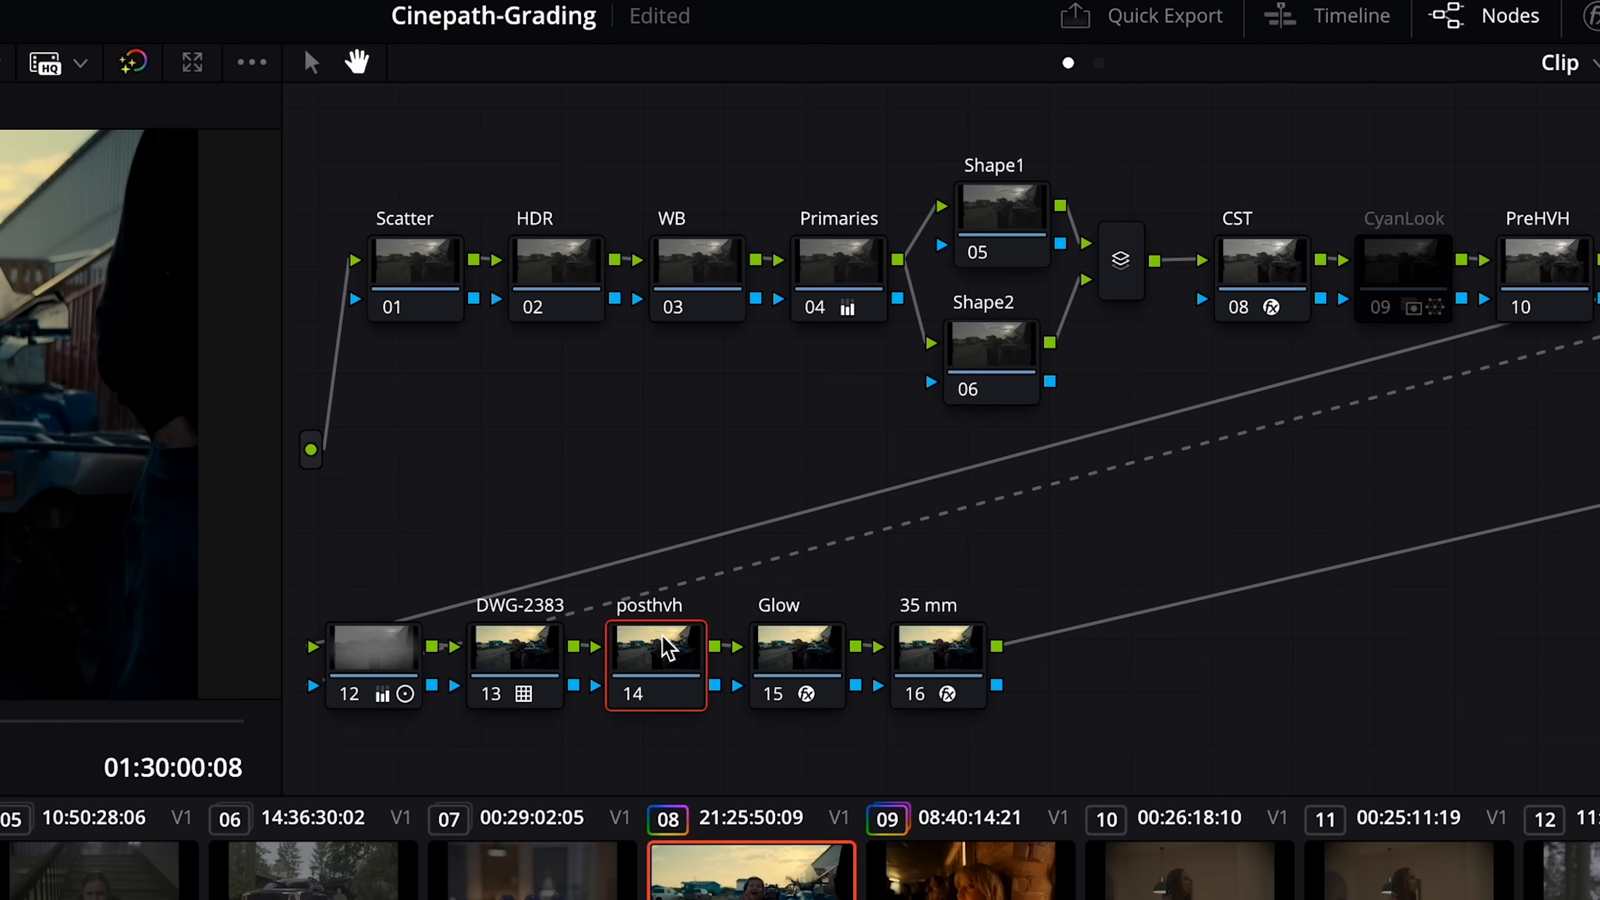
{"action": "left_click", "coordinate": [805, 663]}
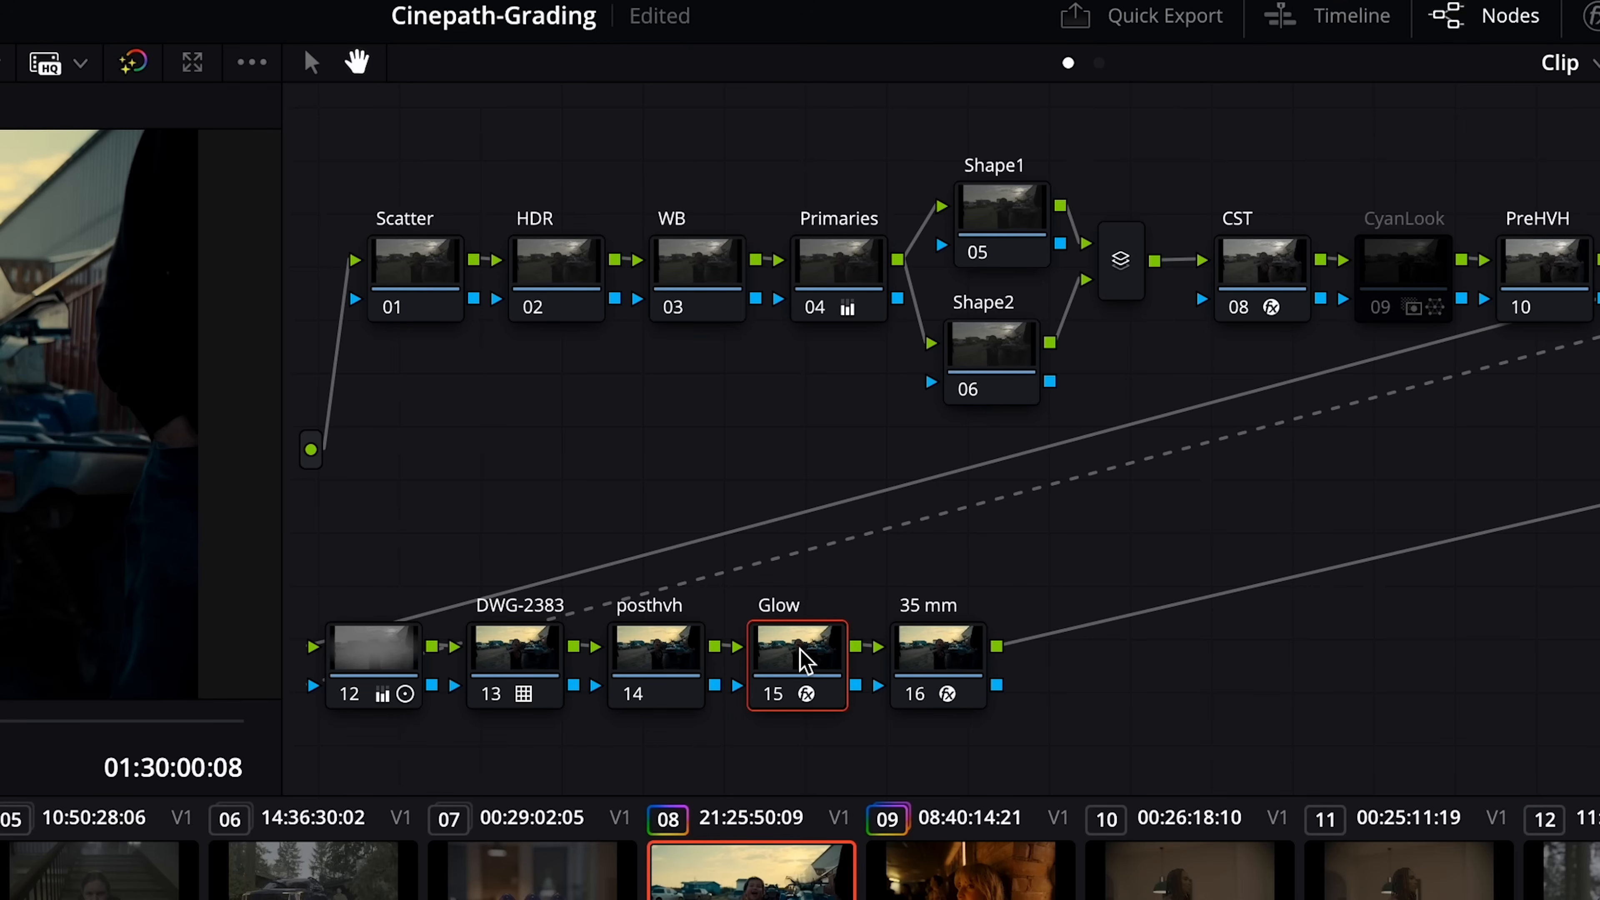
{"action": "key", "text": "ctrl+d"}
{"action": "key", "text": "ctrl+d"}
{"action": "key", "text": "ctrl+d"}
{"action": "key", "text": "ctrl+d"}
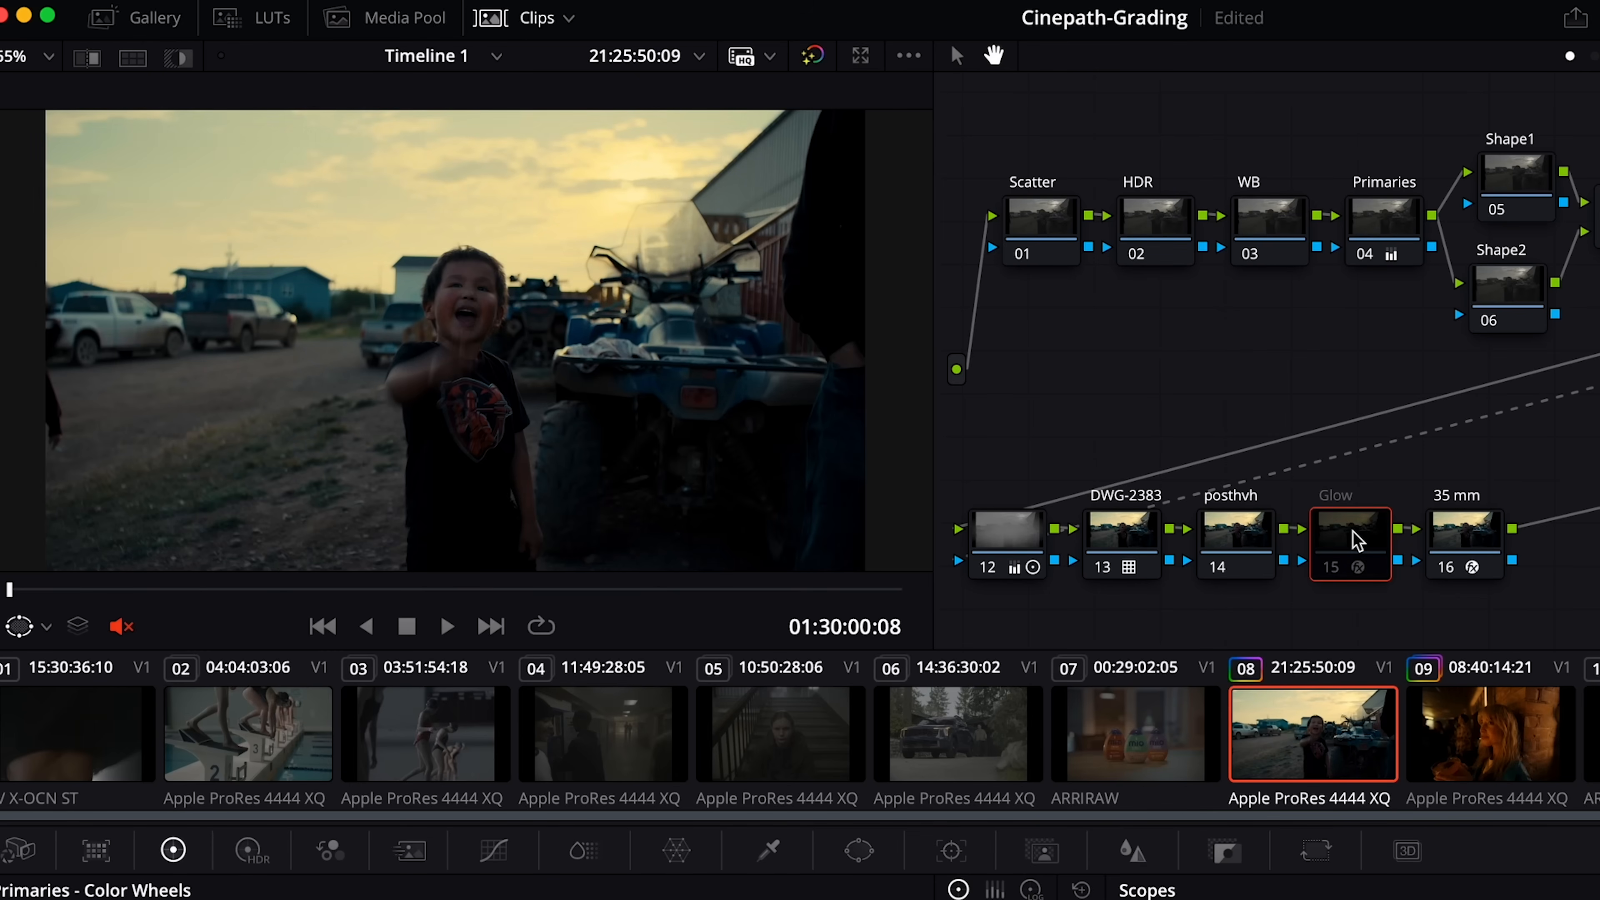
{"action": "key", "text": "super+d"}
{"action": "key", "text": "super+d"}
{"action": "key", "text": "super+d"}
{"action": "key", "text": "super+d"}
{"action": "key", "text": "super+d"}
{"action": "key", "text": "super+d"}
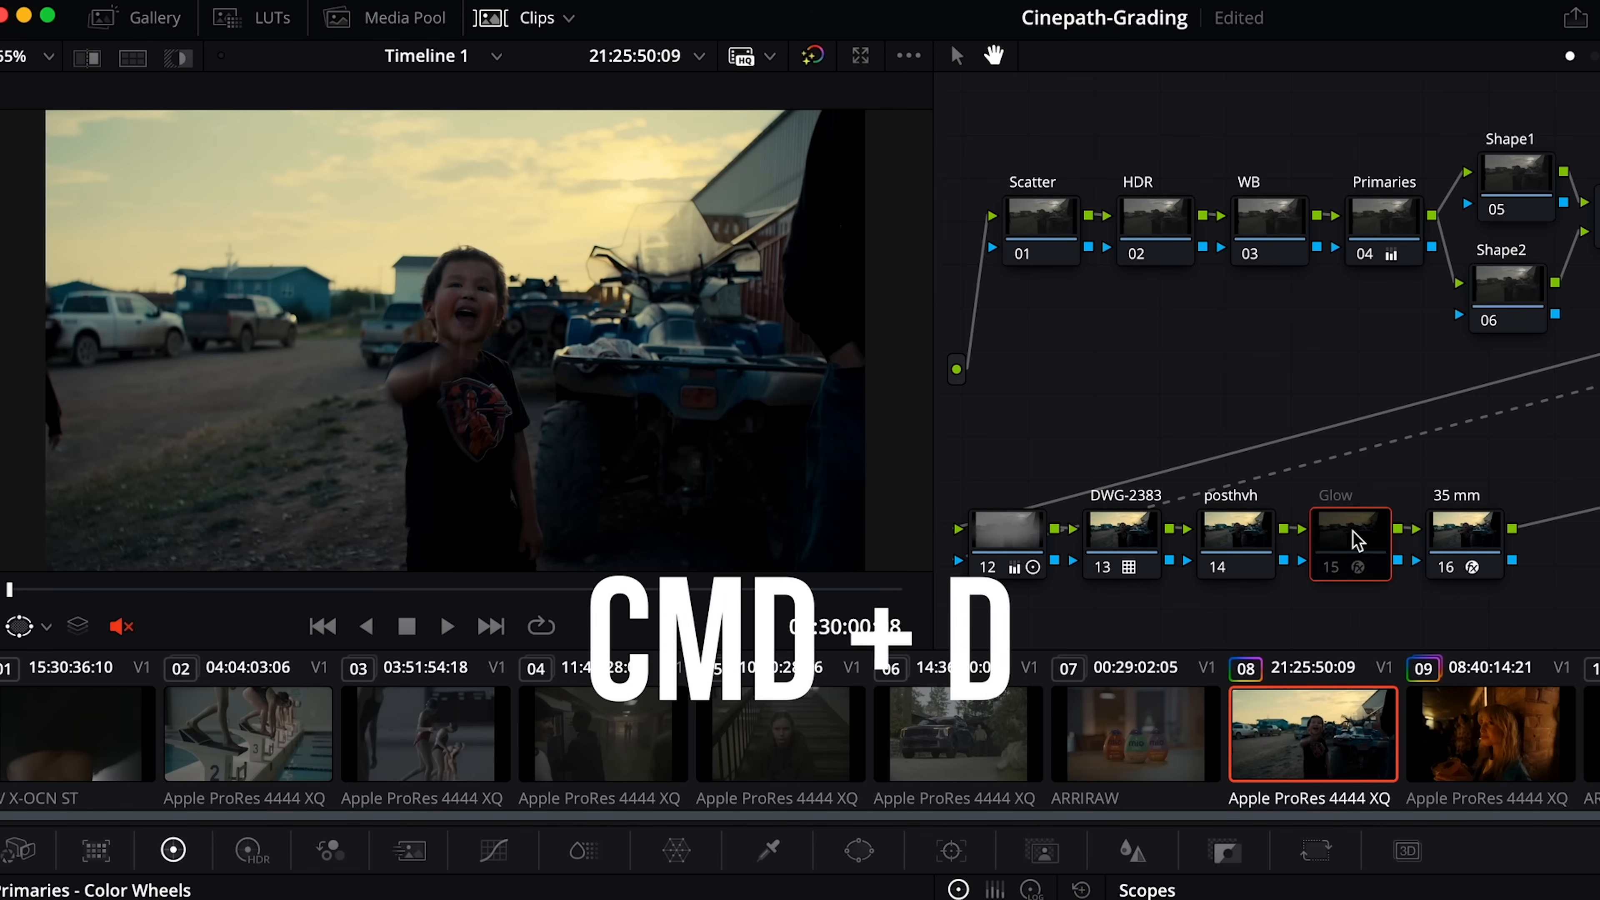
- Toggle the 35 mm node off and on to compare the image with and without film grain
{"action": "left_click", "coordinate": [1437, 547]}
{"action": "key", "text": "super+d"}
{"action": "key", "text": "super+d"}
{"action": "key", "text": "super+d"}
{"action": "key", "text": "super+d"}
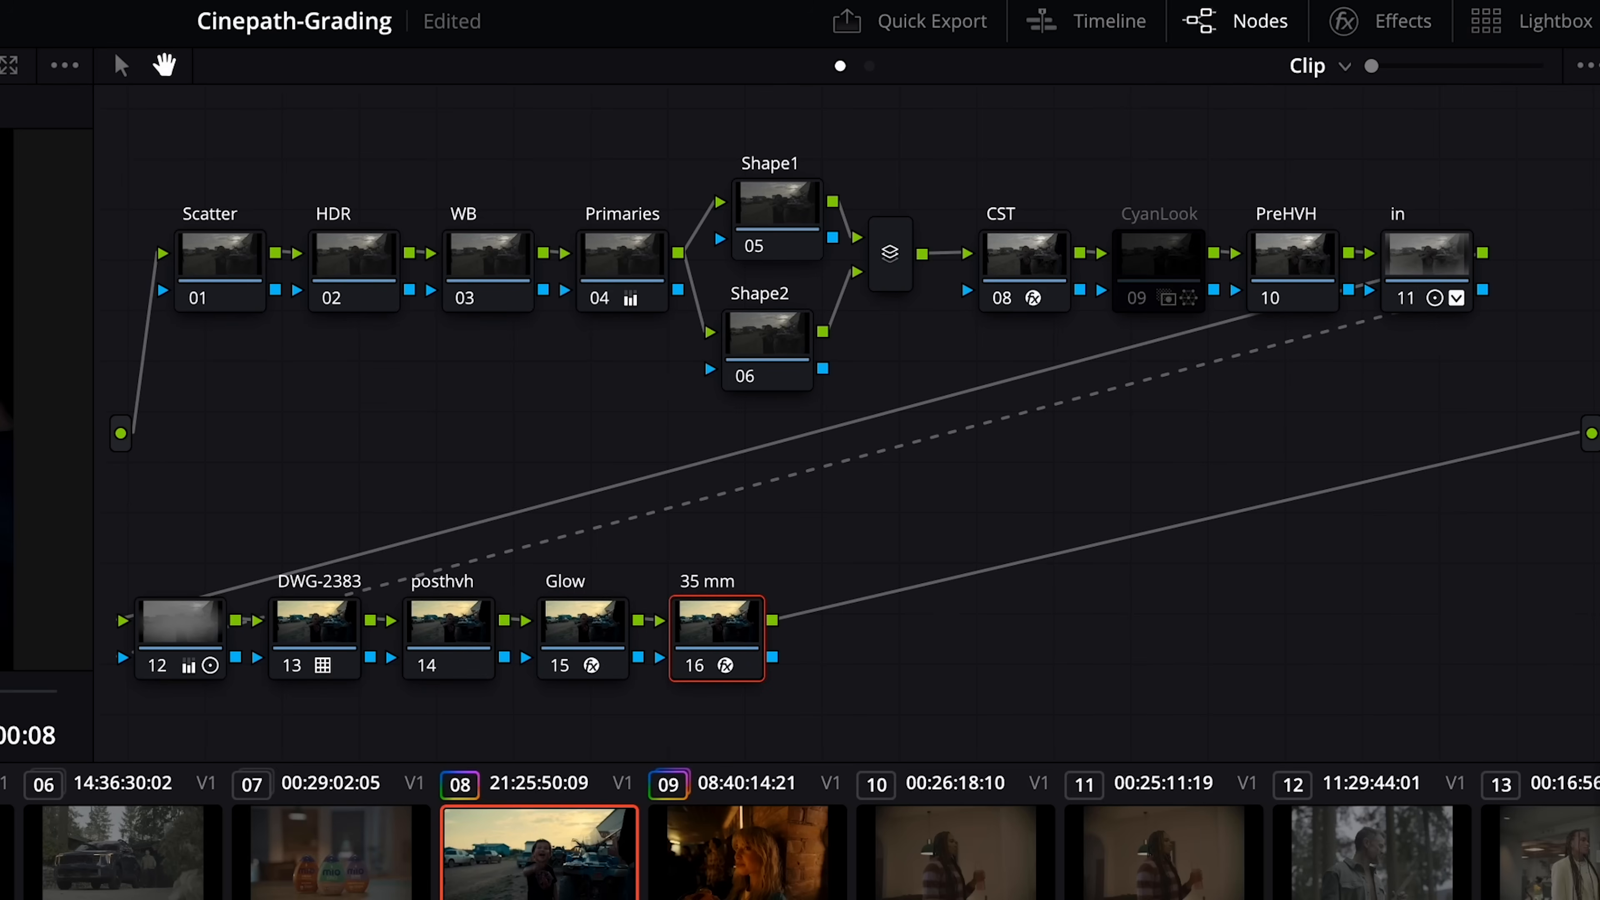
- Review the Film Grain settings on the 35 mm node and raise the Global Blend to 1.000
{"action": "left_click", "coordinate": [1379, 21]}
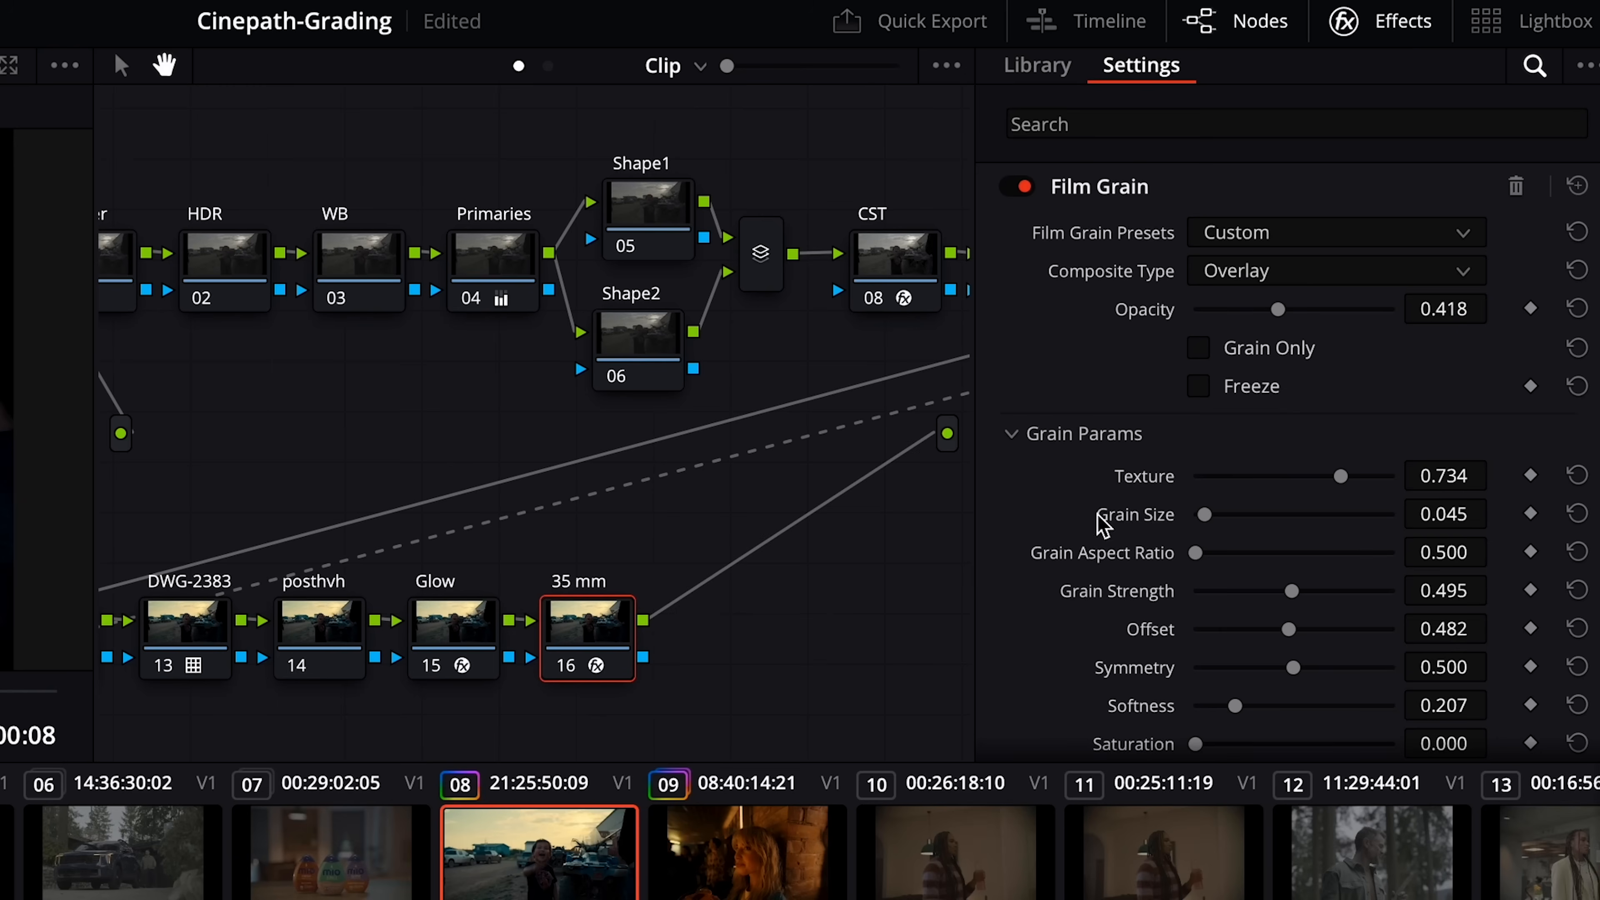
{"action": "scroll", "coordinate": [1088, 552], "scroll_direction": "down", "scroll_amount": 2}
{"action": "left_click", "coordinate": [1049, 729]}
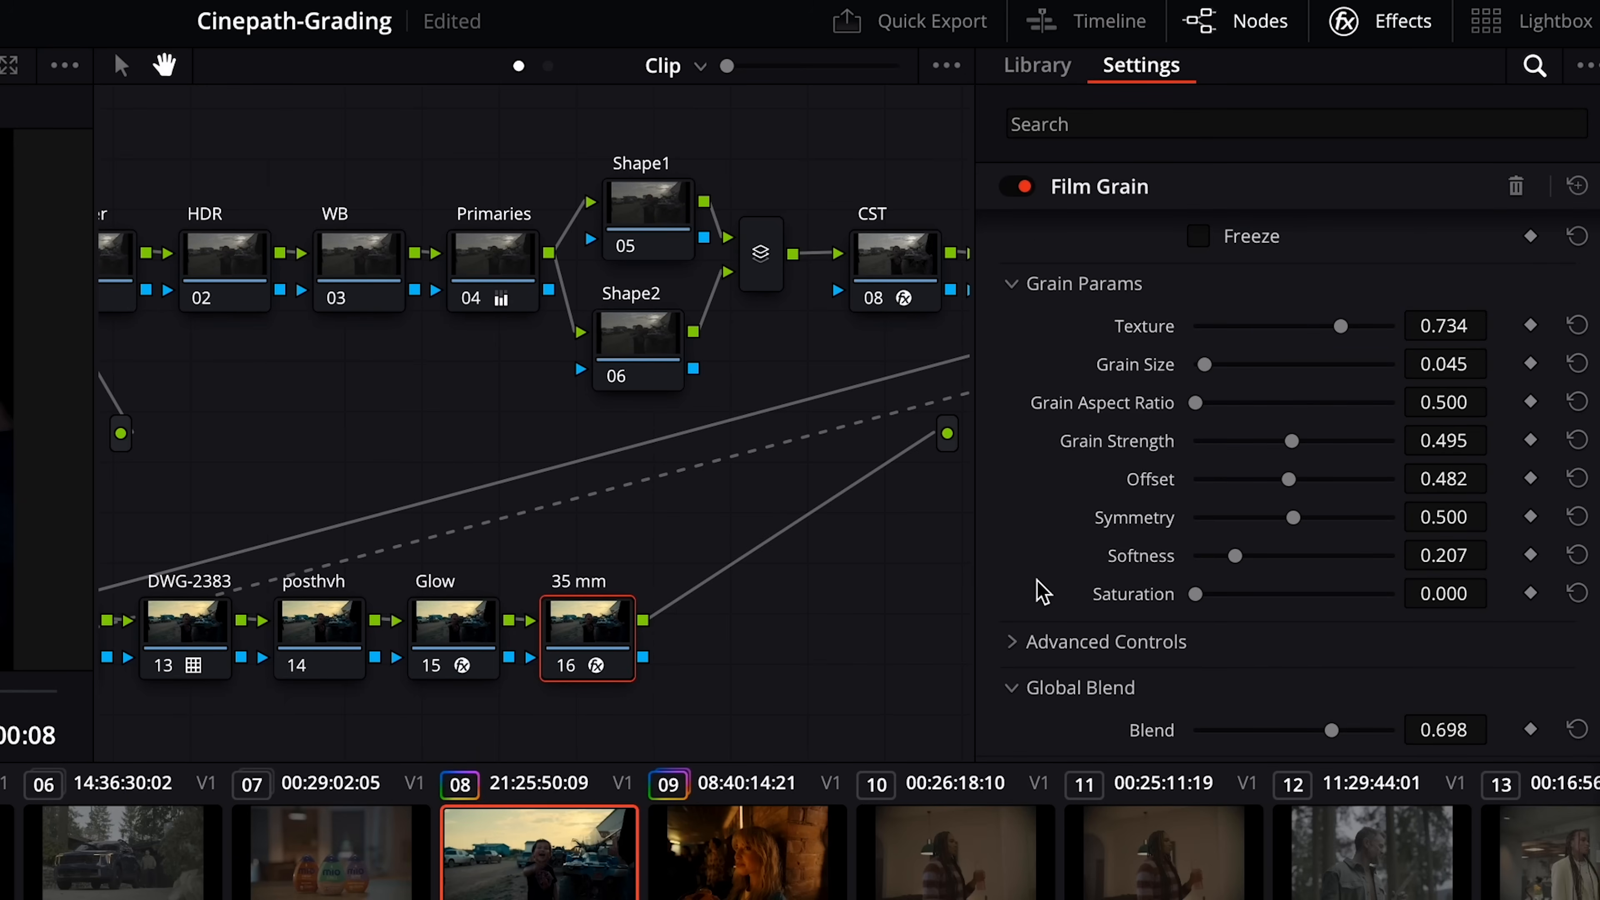
{"action": "scroll", "coordinate": [1042, 592], "scroll_direction": "up", "scroll_amount": 3}
{"action": "scroll", "coordinate": [1041, 590], "scroll_direction": "down", "scroll_amount": 3}
{"action": "left_click_drag", "start_coordinate": [1334, 732], "coordinate": [1393, 731]}
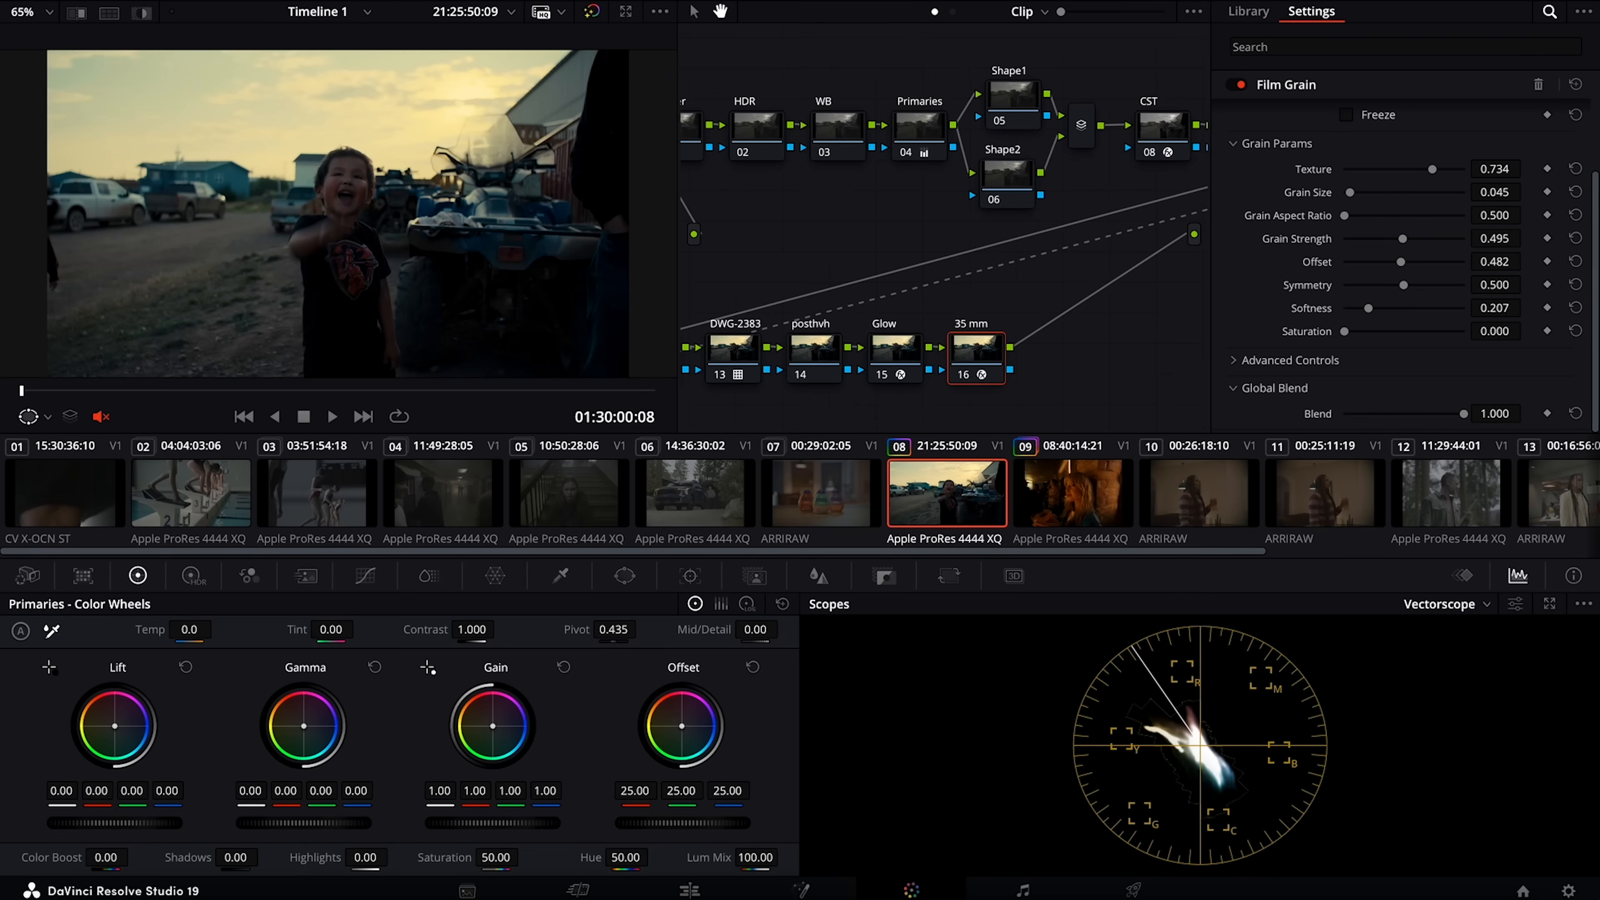
- Switch the scope to Waveform and toggle the 35 mm node to compare the grain's effect on the signal
{"action": "left_click", "coordinate": [1433, 608]}
{"action": "left_click", "coordinate": [1446, 644]}
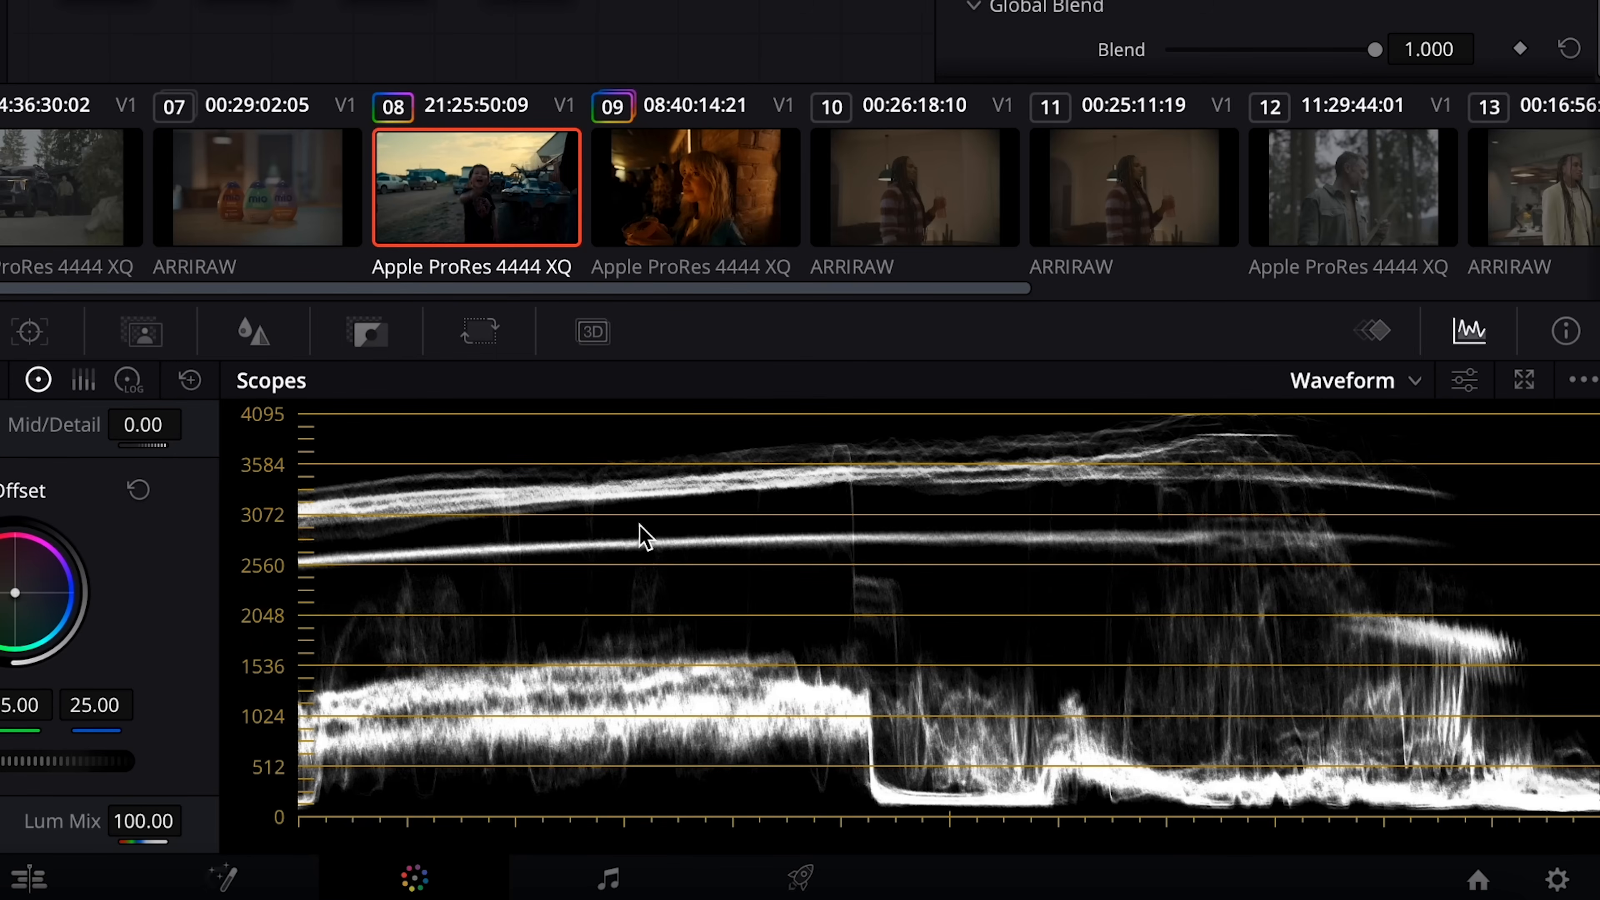
{"action": "key", "text": "super+d"}
{"action": "key", "text": "super+d"}
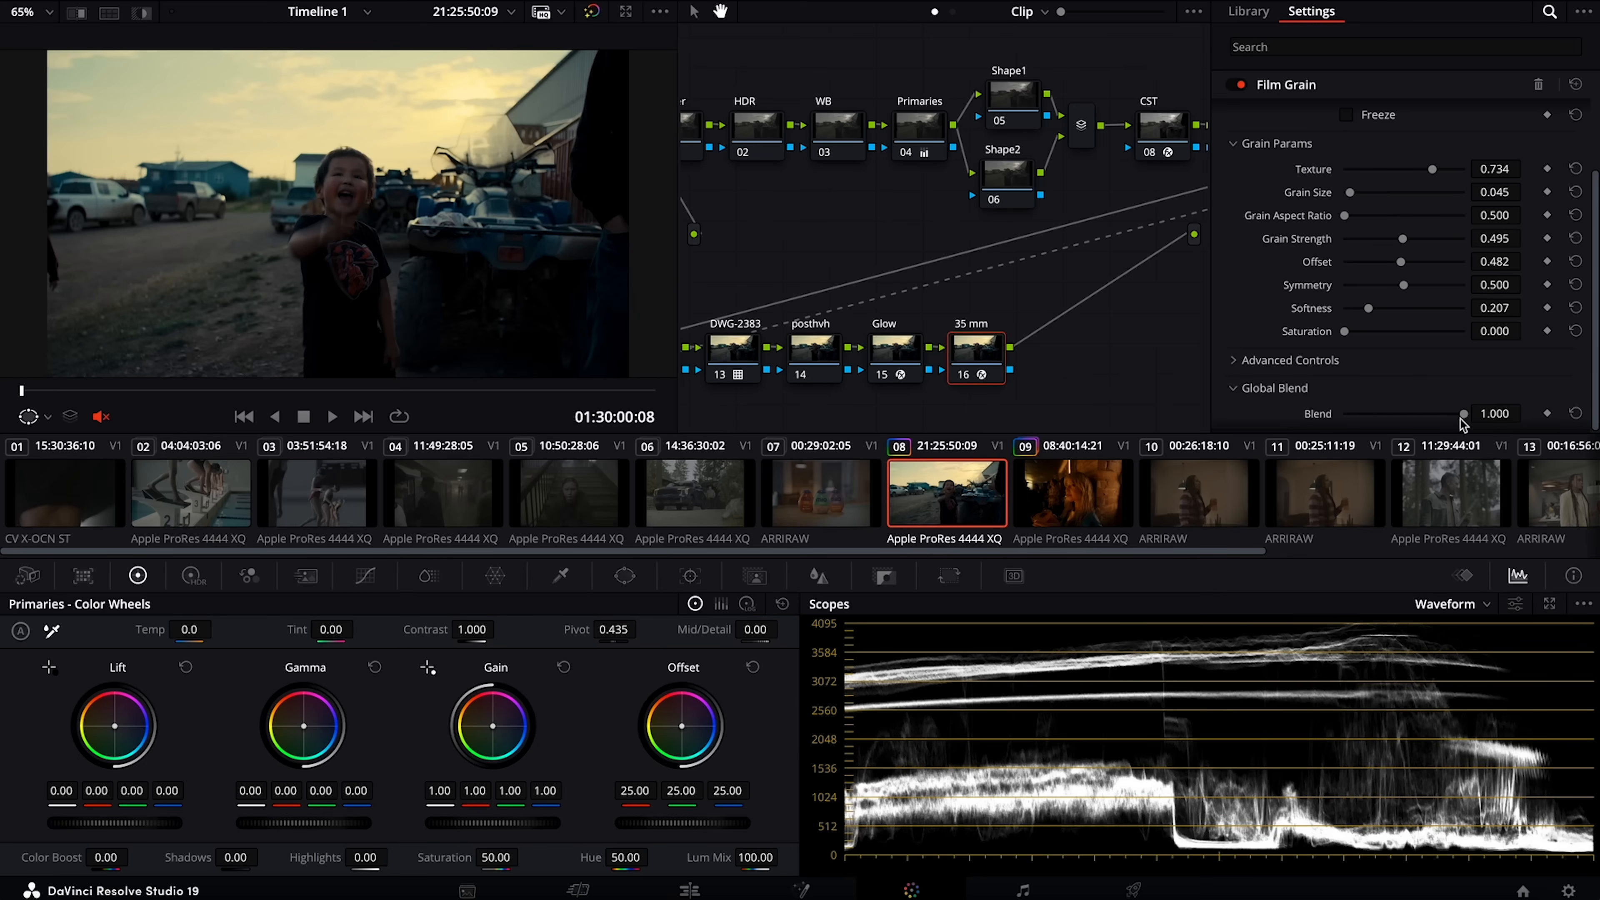
- Set the Film Grain's Global Blend to 0.744 and close the effect settings
{"action": "left_click_drag", "start_coordinate": [1462, 415], "coordinate": [1433, 415]}
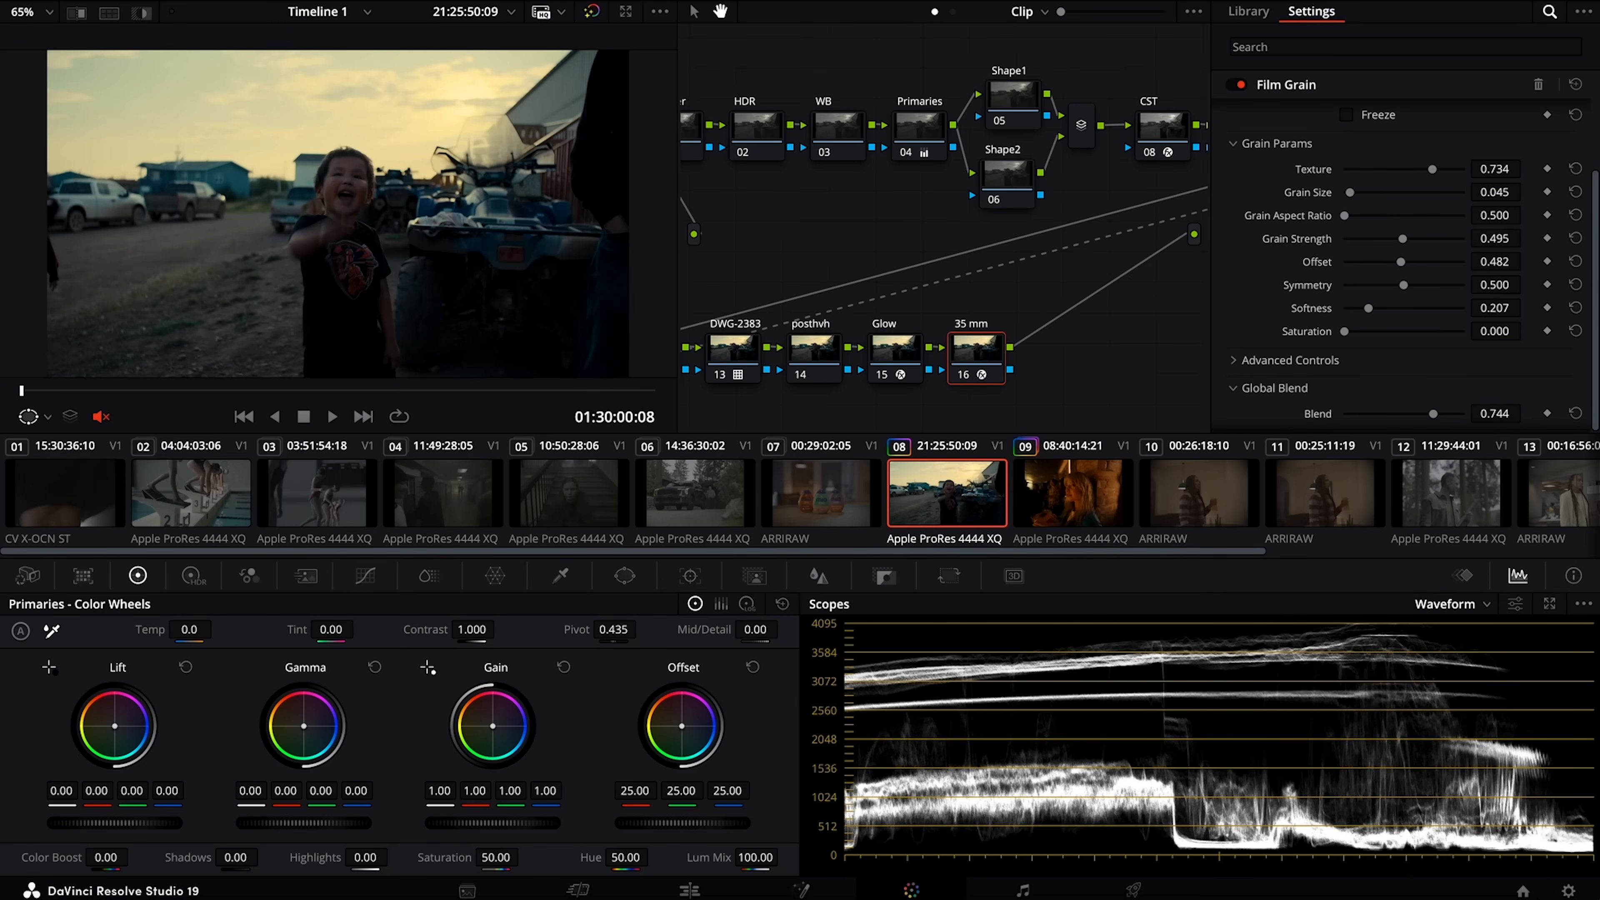
{"action": "left_click", "coordinate": [1495, 2]}
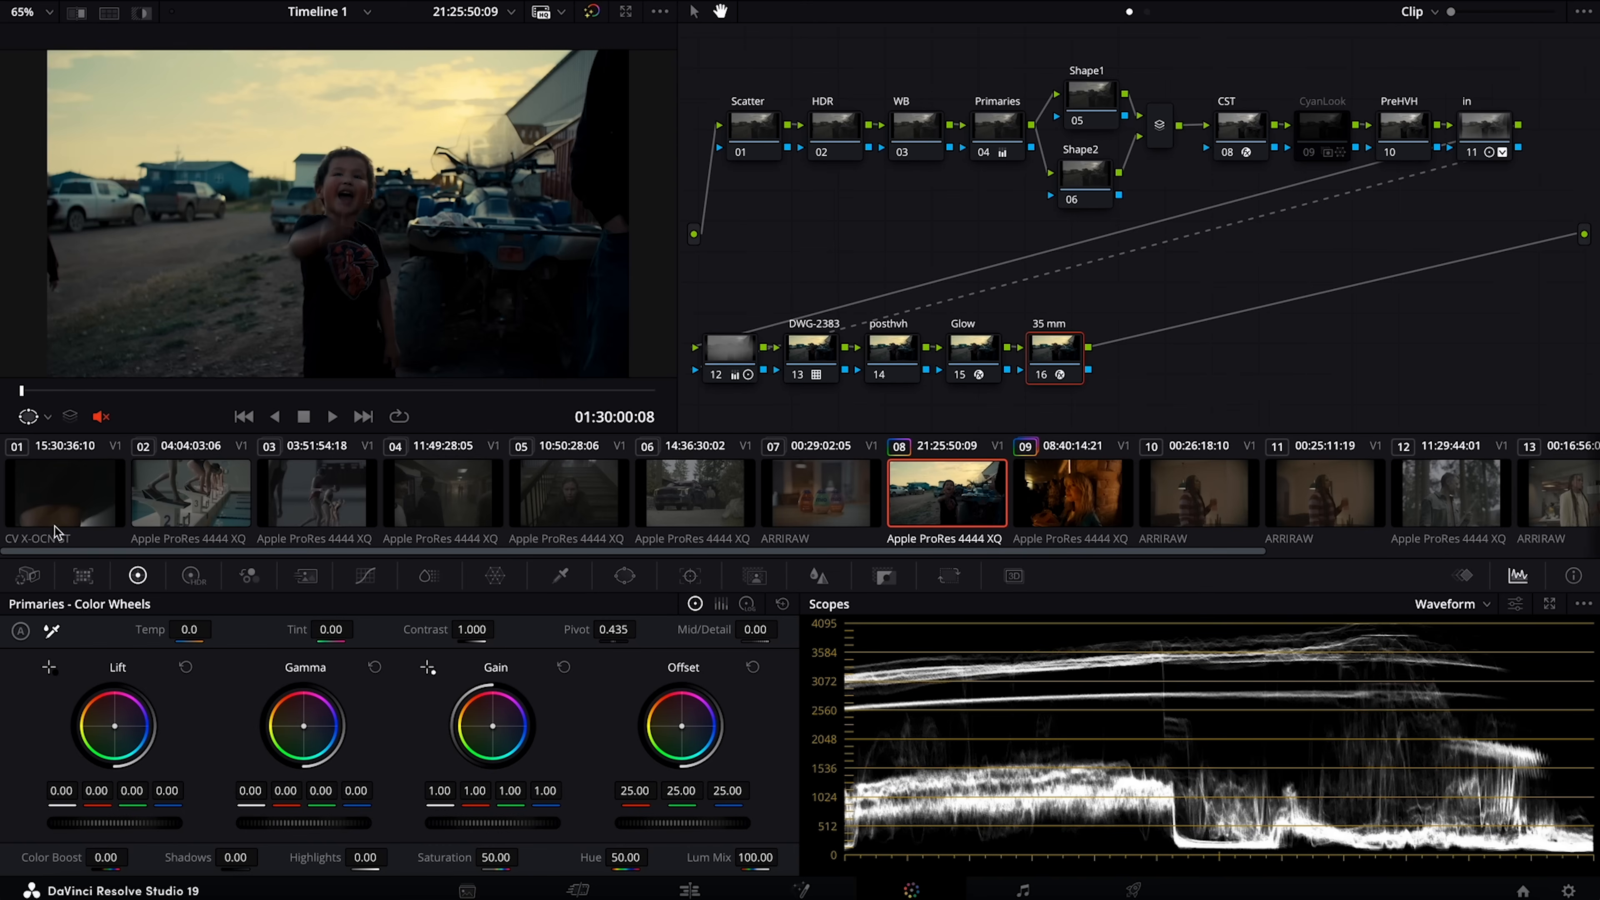
- Apply the grade from the 2383 PowerGrade still in the gallery to clip 01
{"action": "left_click", "coordinate": [92, 499]}
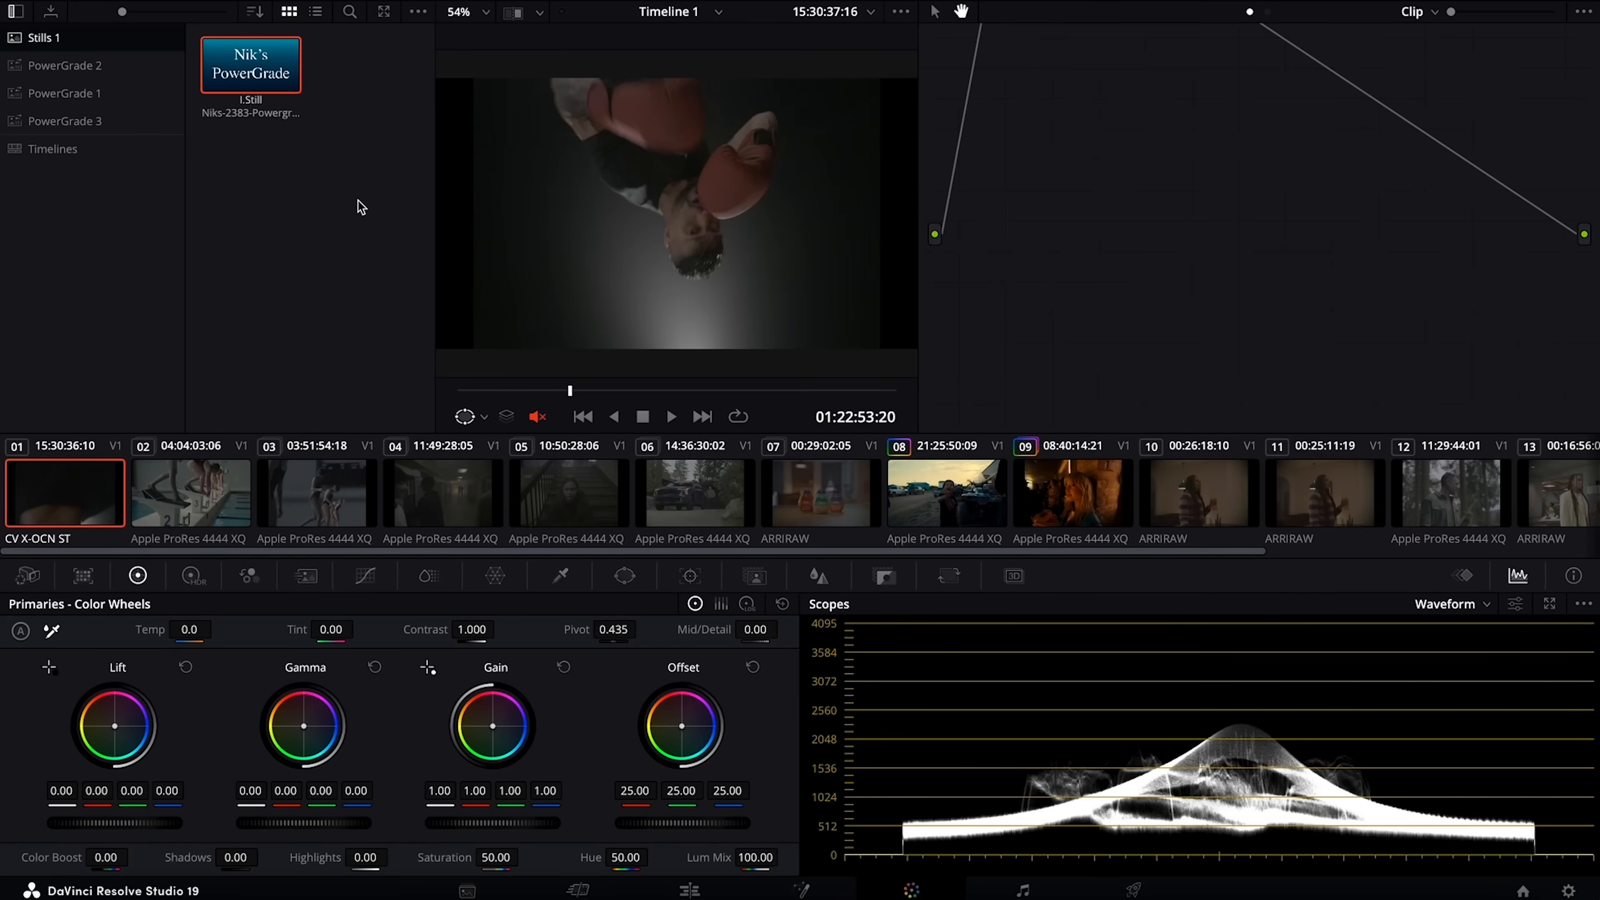
{"action": "right_click", "coordinate": [288, 61]}
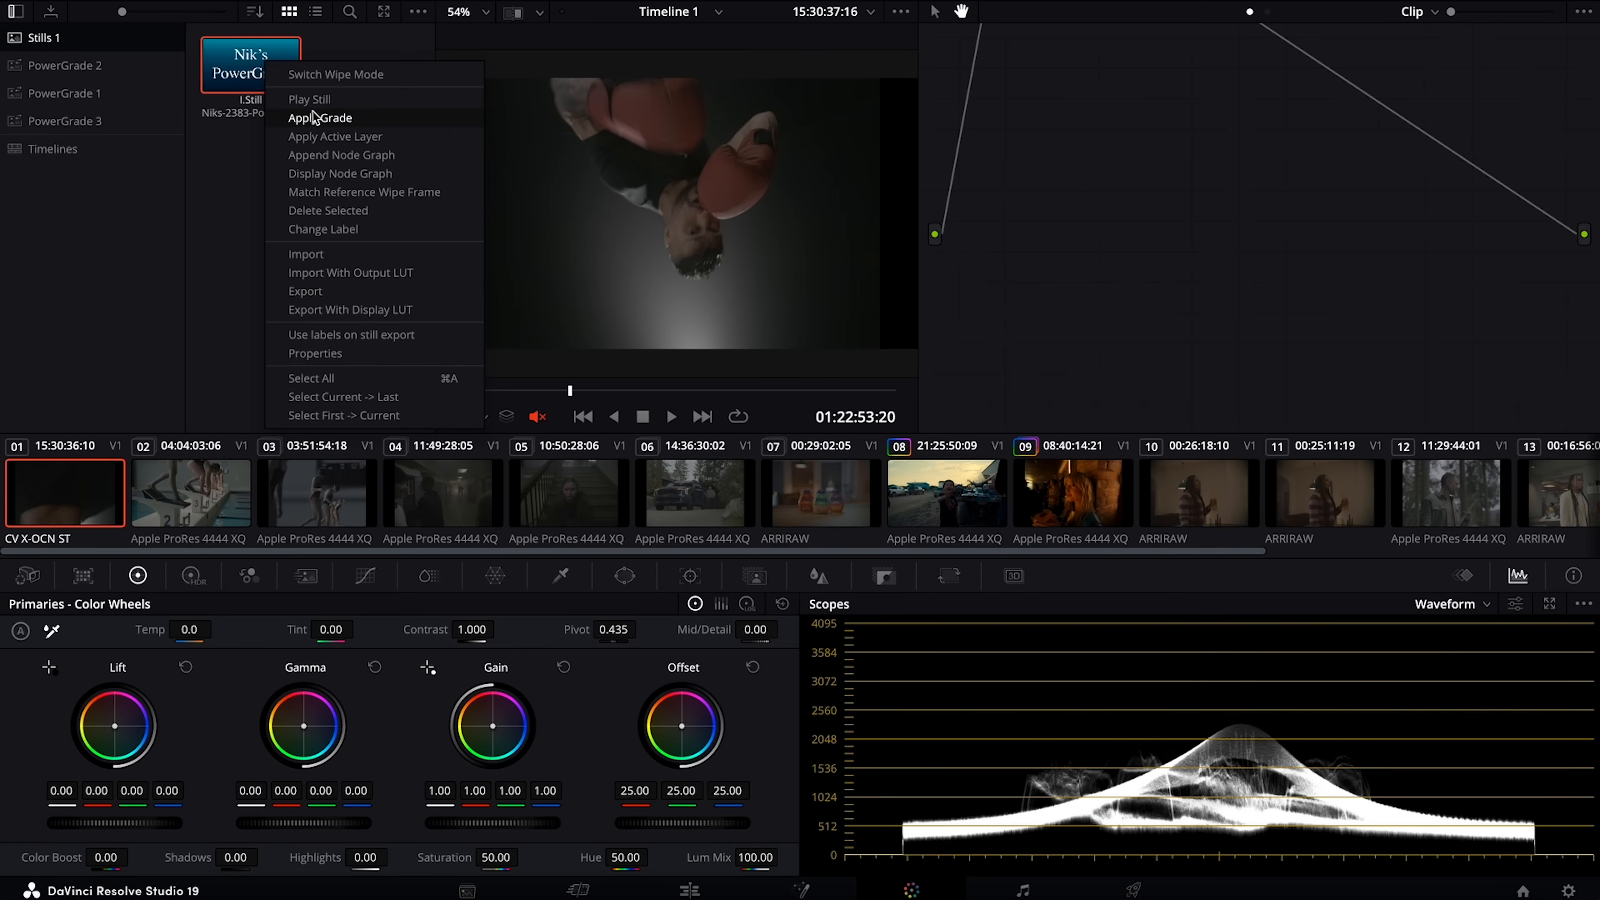
{"action": "left_click", "coordinate": [315, 118]}
{"action": "left_click_drag", "start_coordinate": [975, 121], "coordinate": [975, 182]}
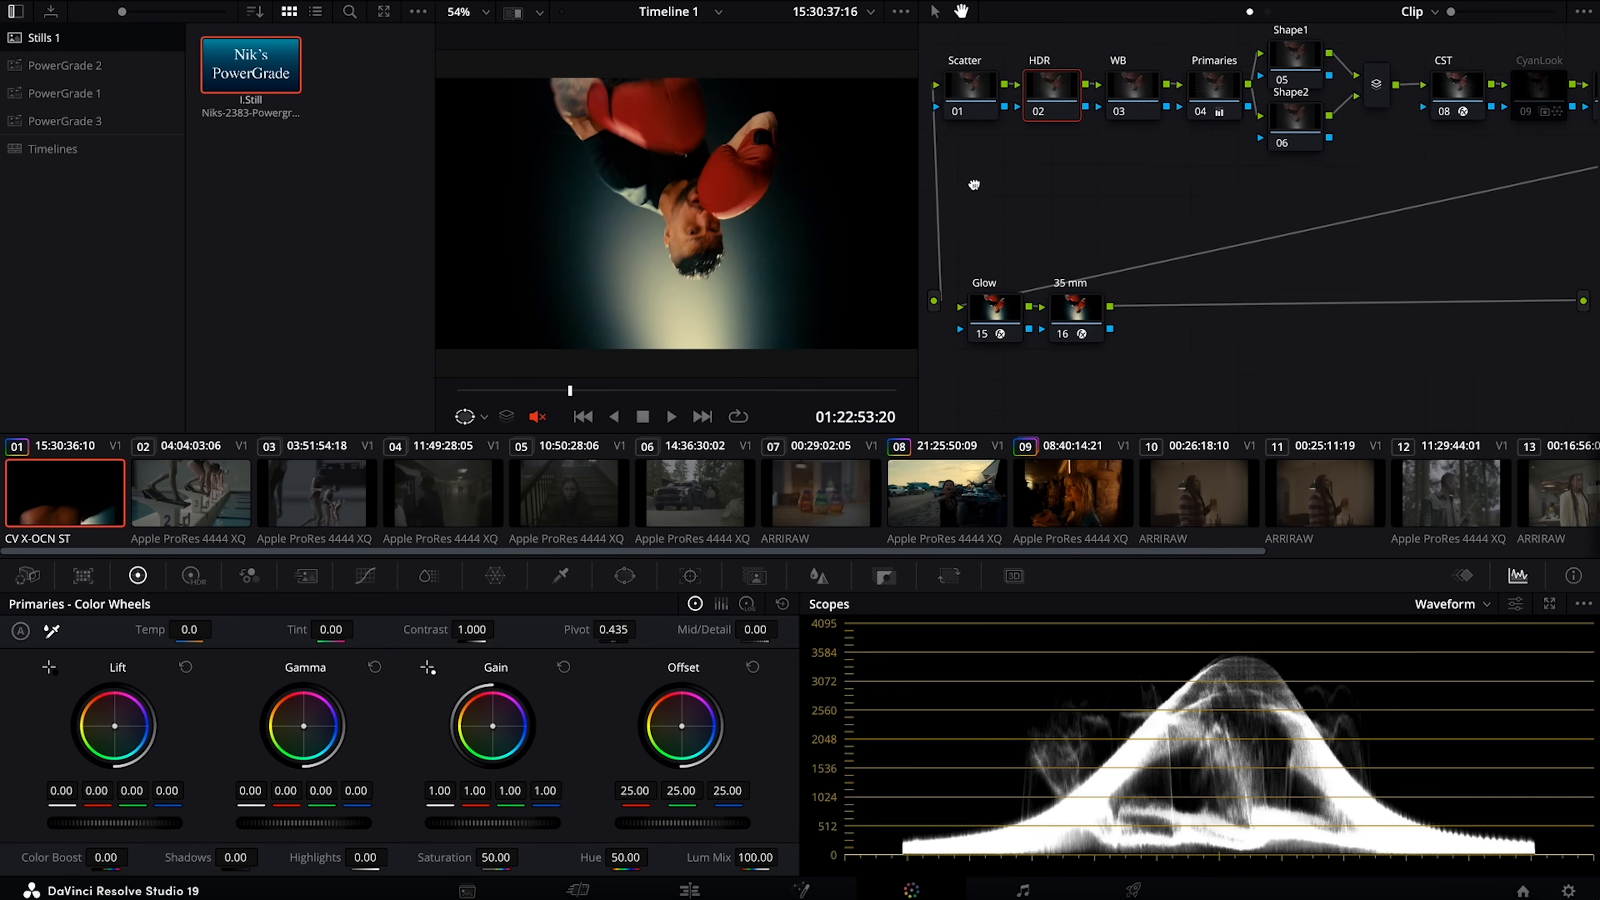
- Flip clip 01 horizontally and vertically with Input Sizing
{"action": "left_click", "coordinate": [945, 578]}
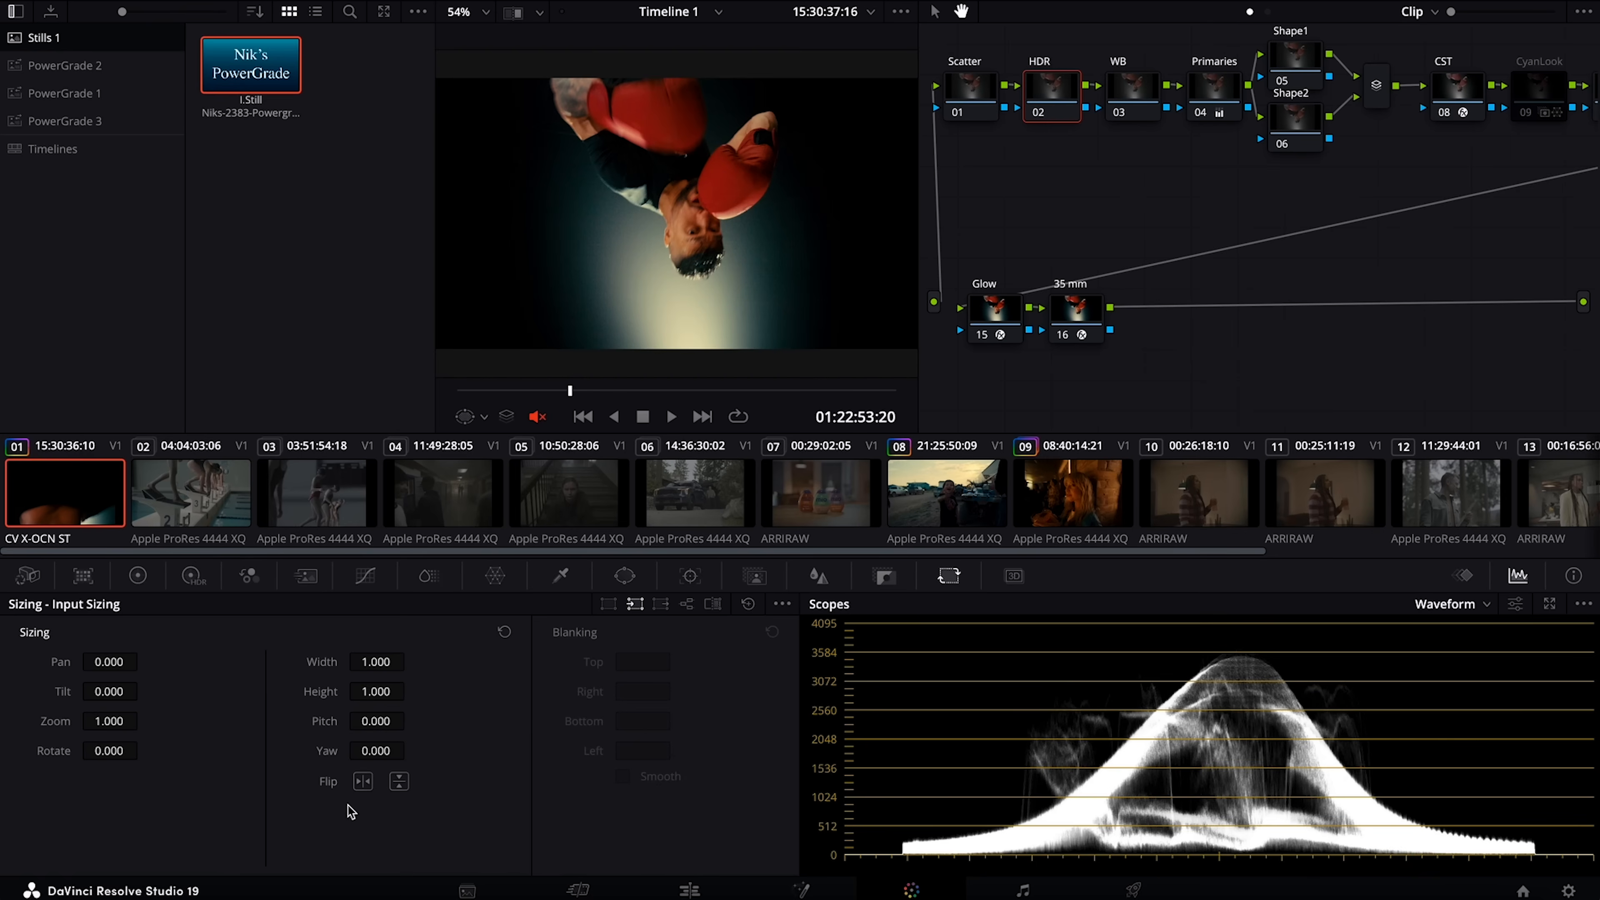
{"action": "left_click", "coordinate": [362, 785]}
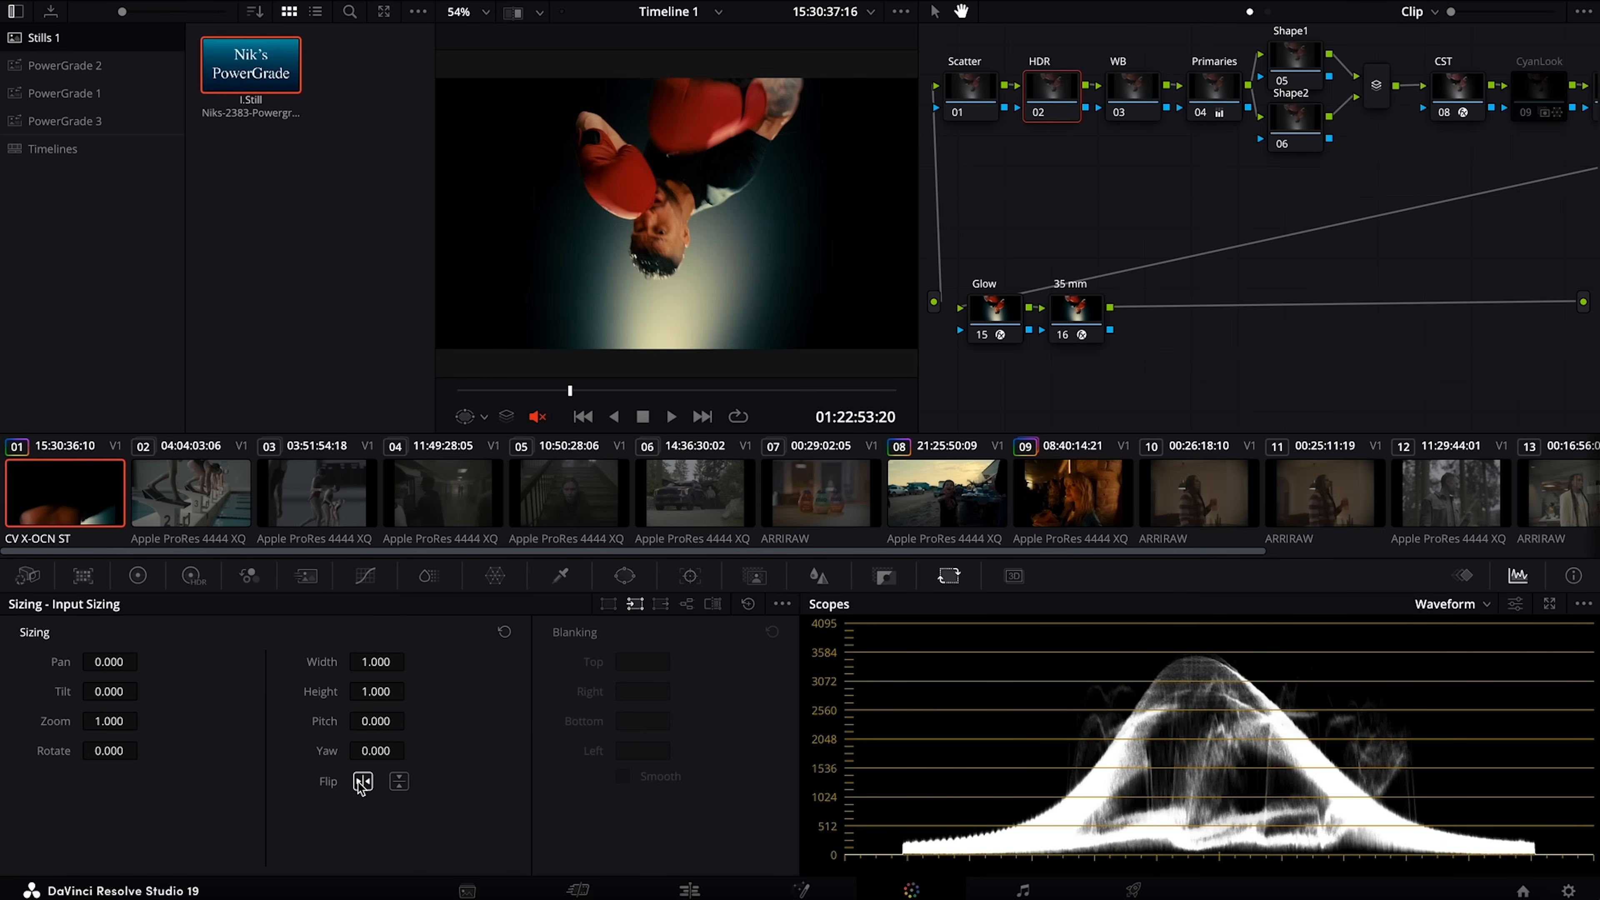
{"action": "left_click", "coordinate": [397, 784]}
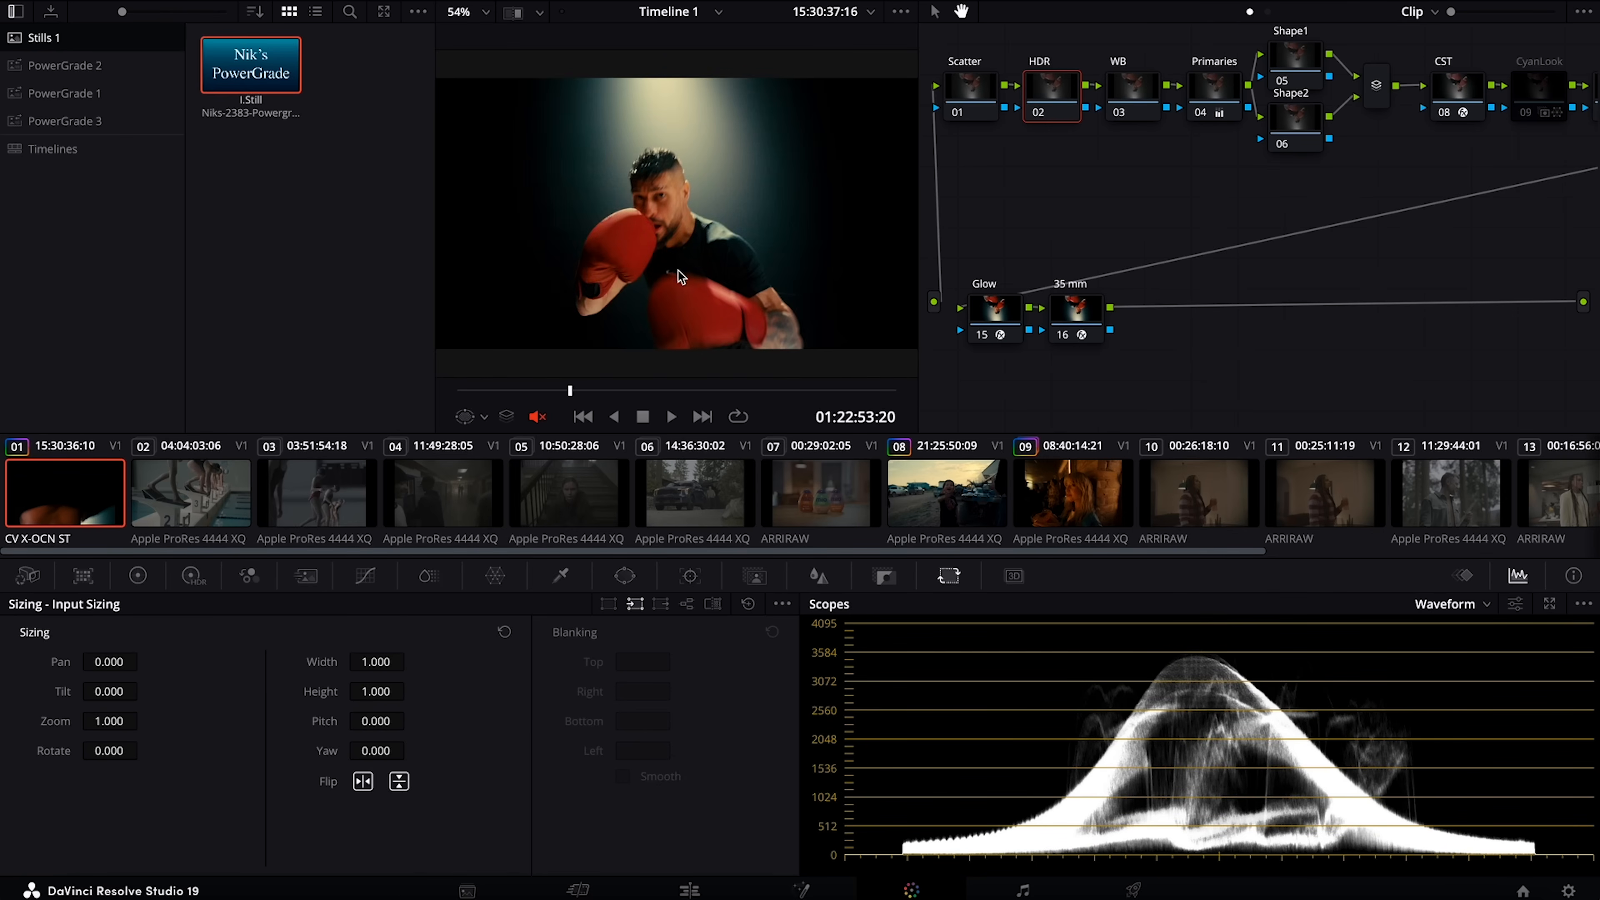
- Set the Color Space Transform's input color space to Sony S-Gamut3 in clip 01's CST node
{"action": "left_click_drag", "start_coordinate": [1072, 163], "coordinate": [1071, 190]}
{"action": "left_click", "coordinate": [1446, 115]}
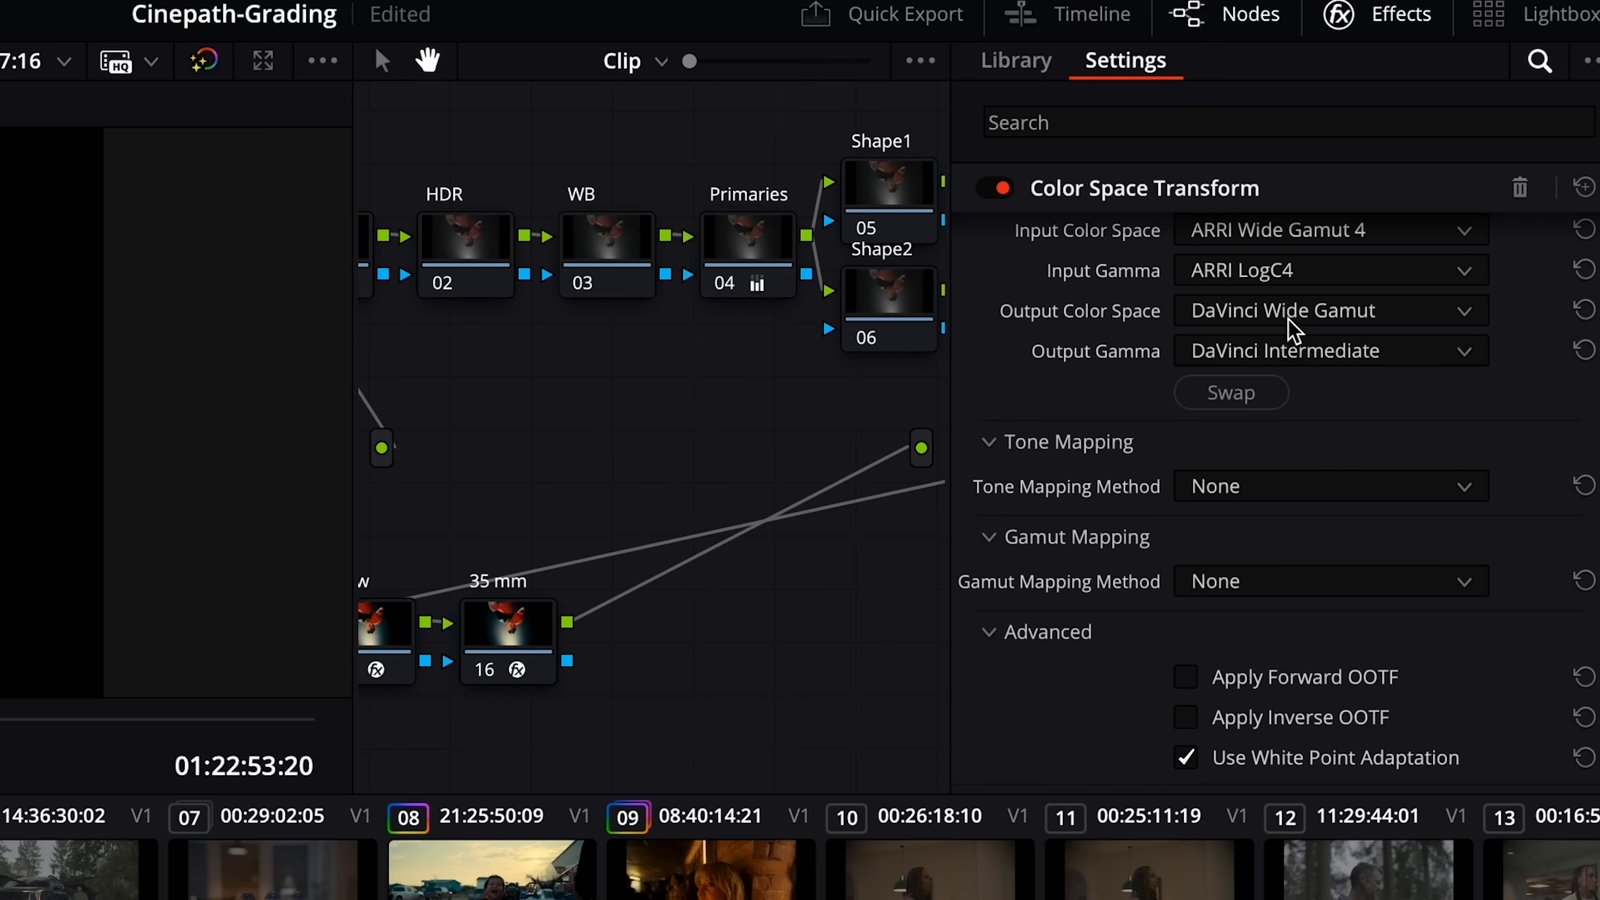
{"action": "left_click", "coordinate": [1291, 328]}
{"action": "left_click", "coordinate": [1291, 328]}
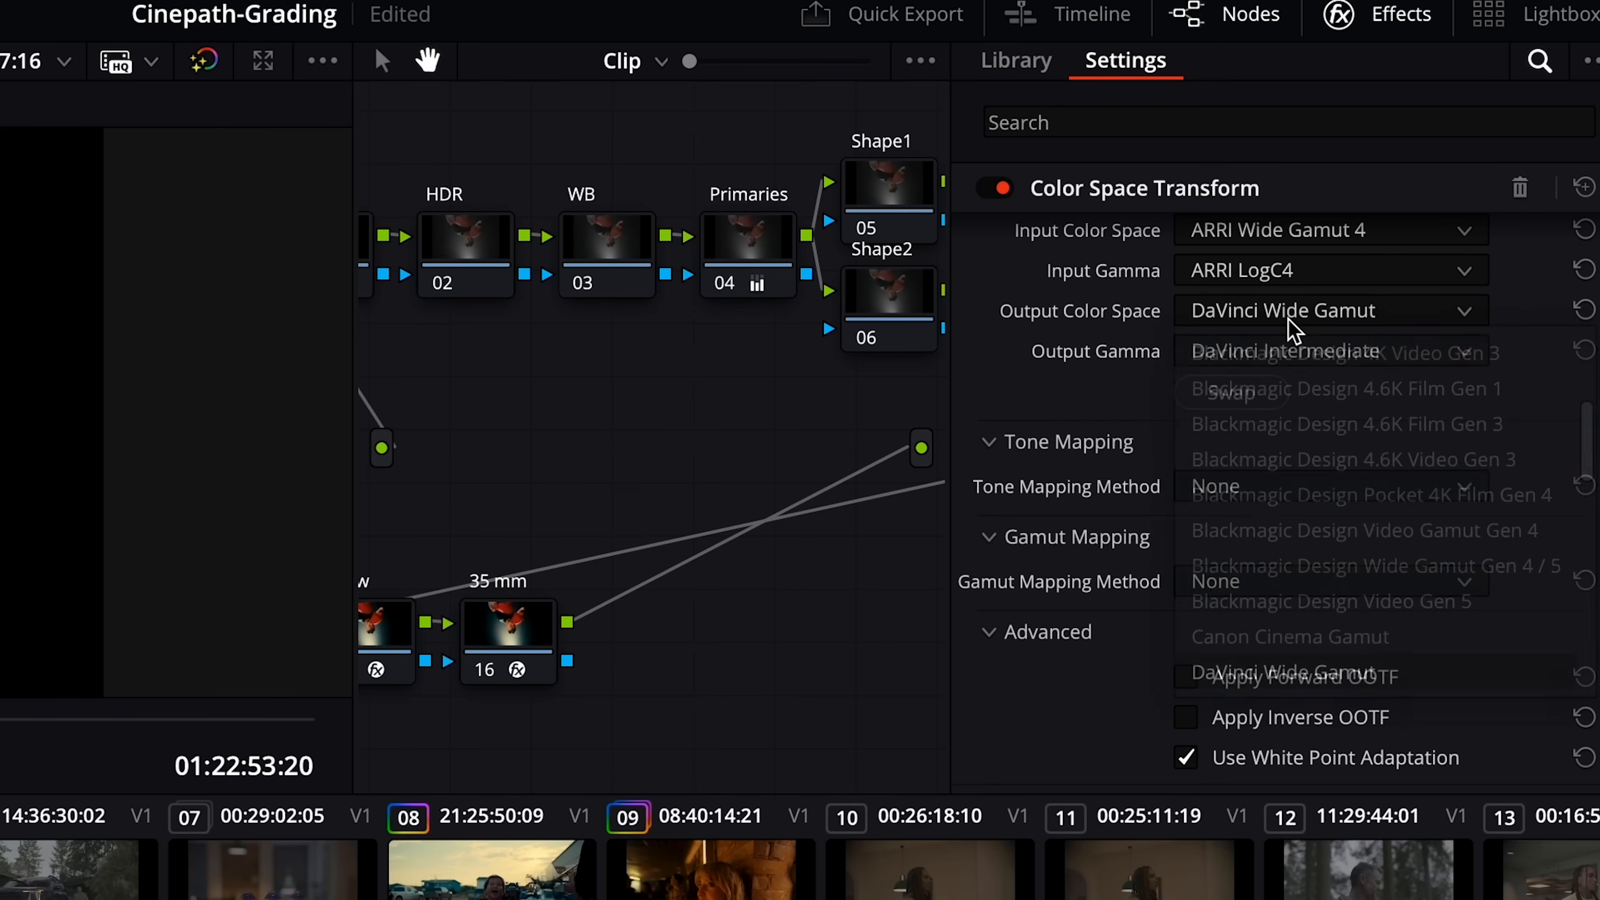
{"action": "left_click", "coordinate": [1289, 233]}
{"action": "scroll", "coordinate": [1311, 377], "scroll_direction": "down", "scroll_amount": 6}
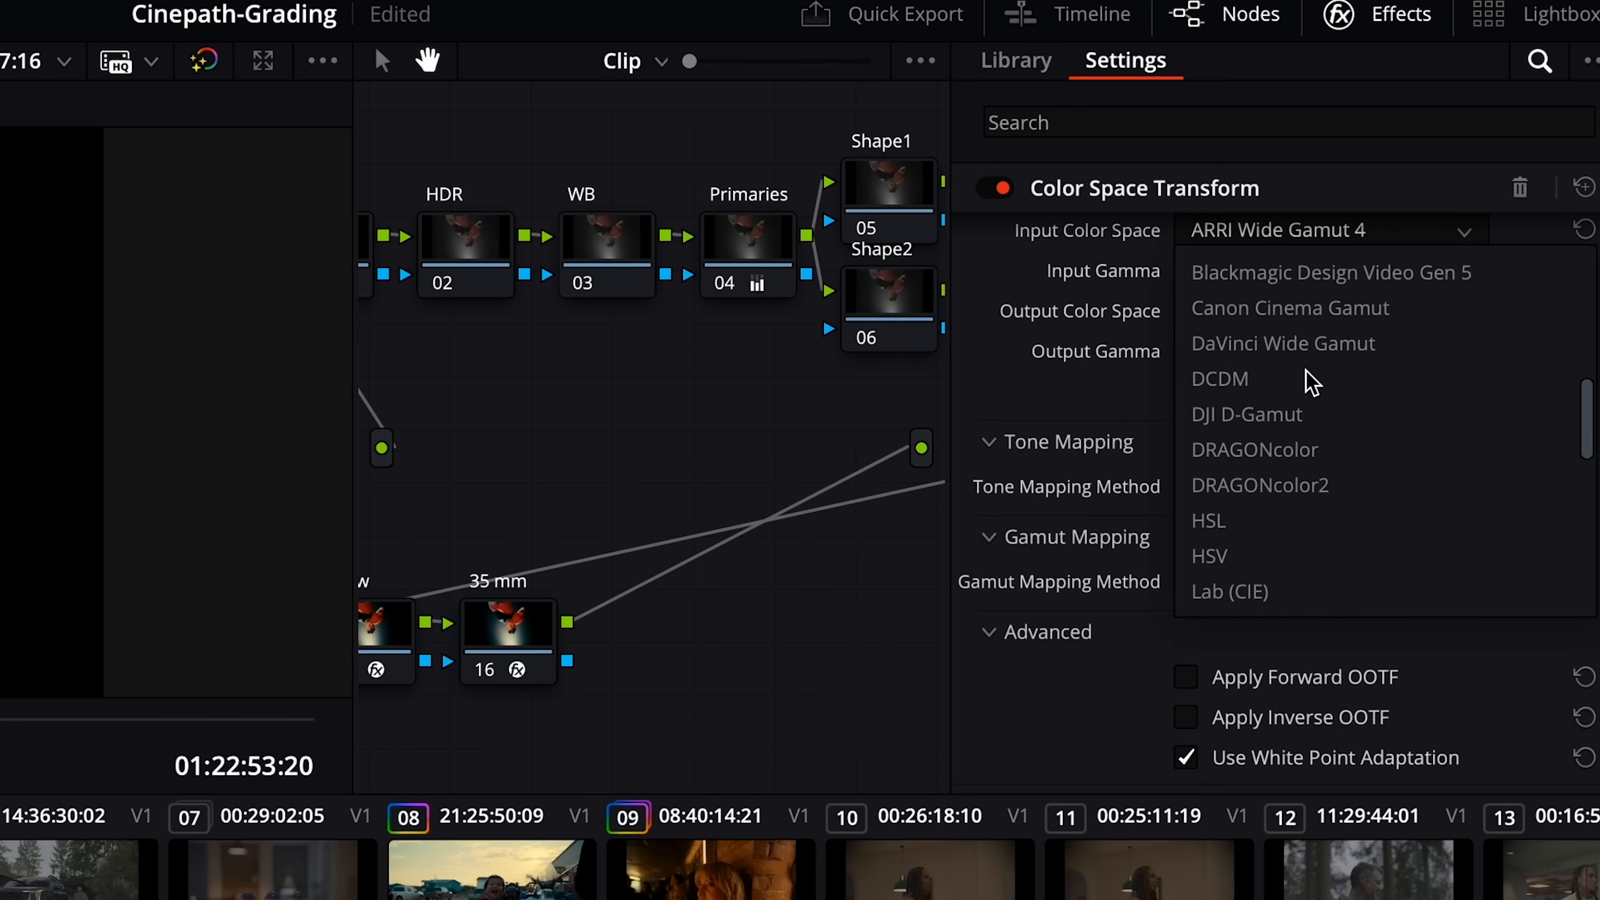
{"action": "scroll", "coordinate": [1312, 381], "scroll_direction": "down", "scroll_amount": 3}
{"action": "scroll", "coordinate": [1311, 381], "scroll_direction": "down", "scroll_amount": 3}
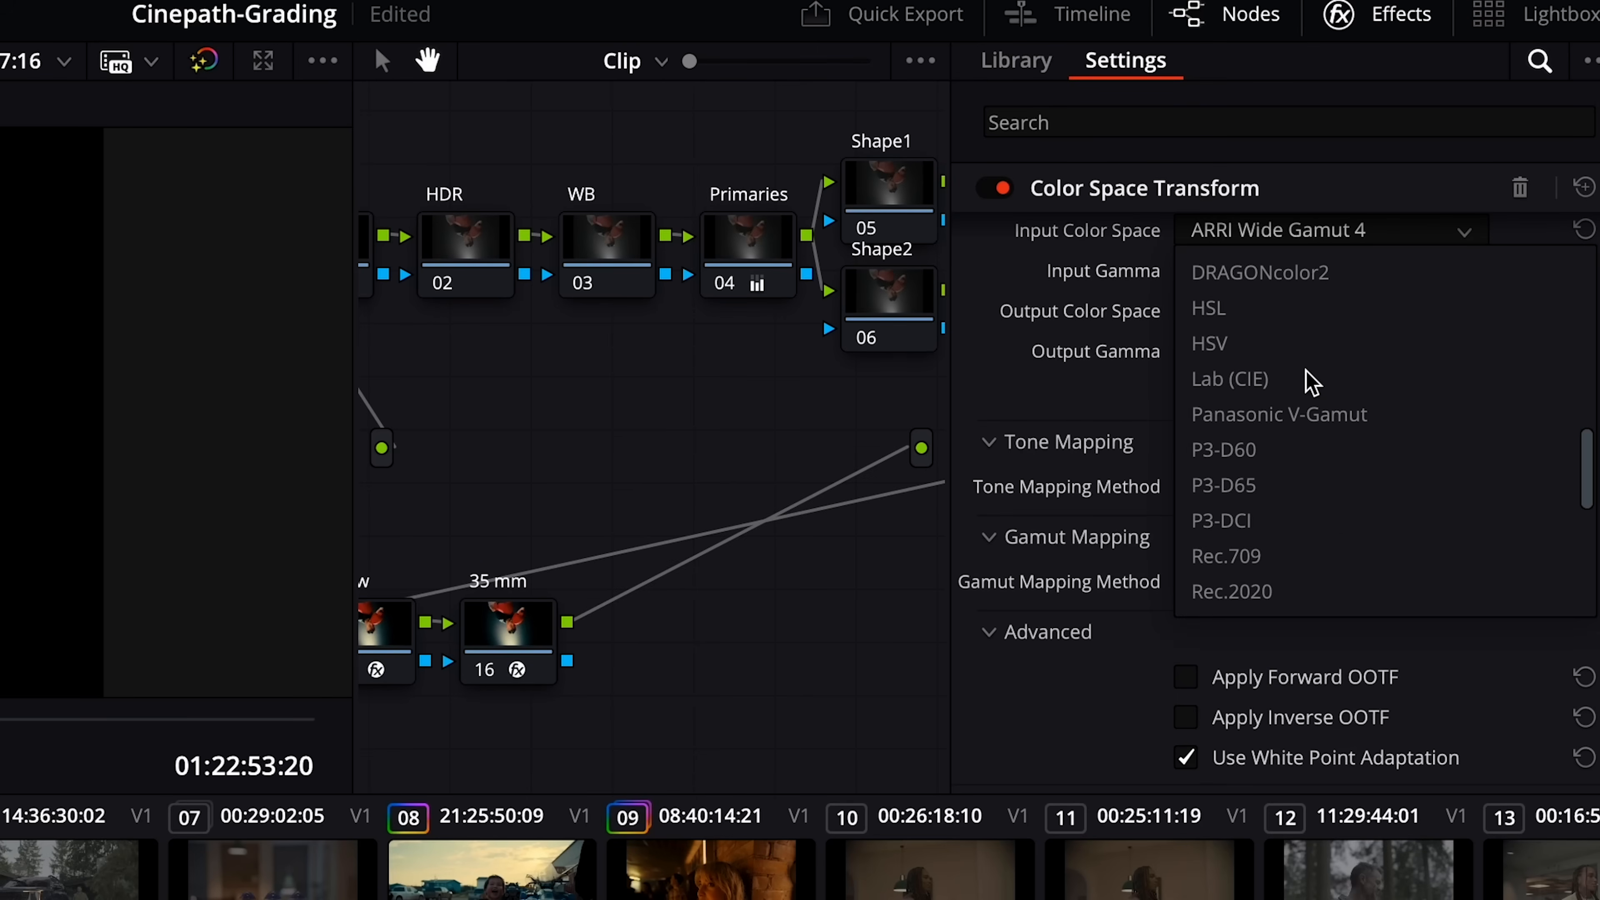
{"action": "scroll", "coordinate": [1311, 381], "scroll_direction": "down", "scroll_amount": 8}
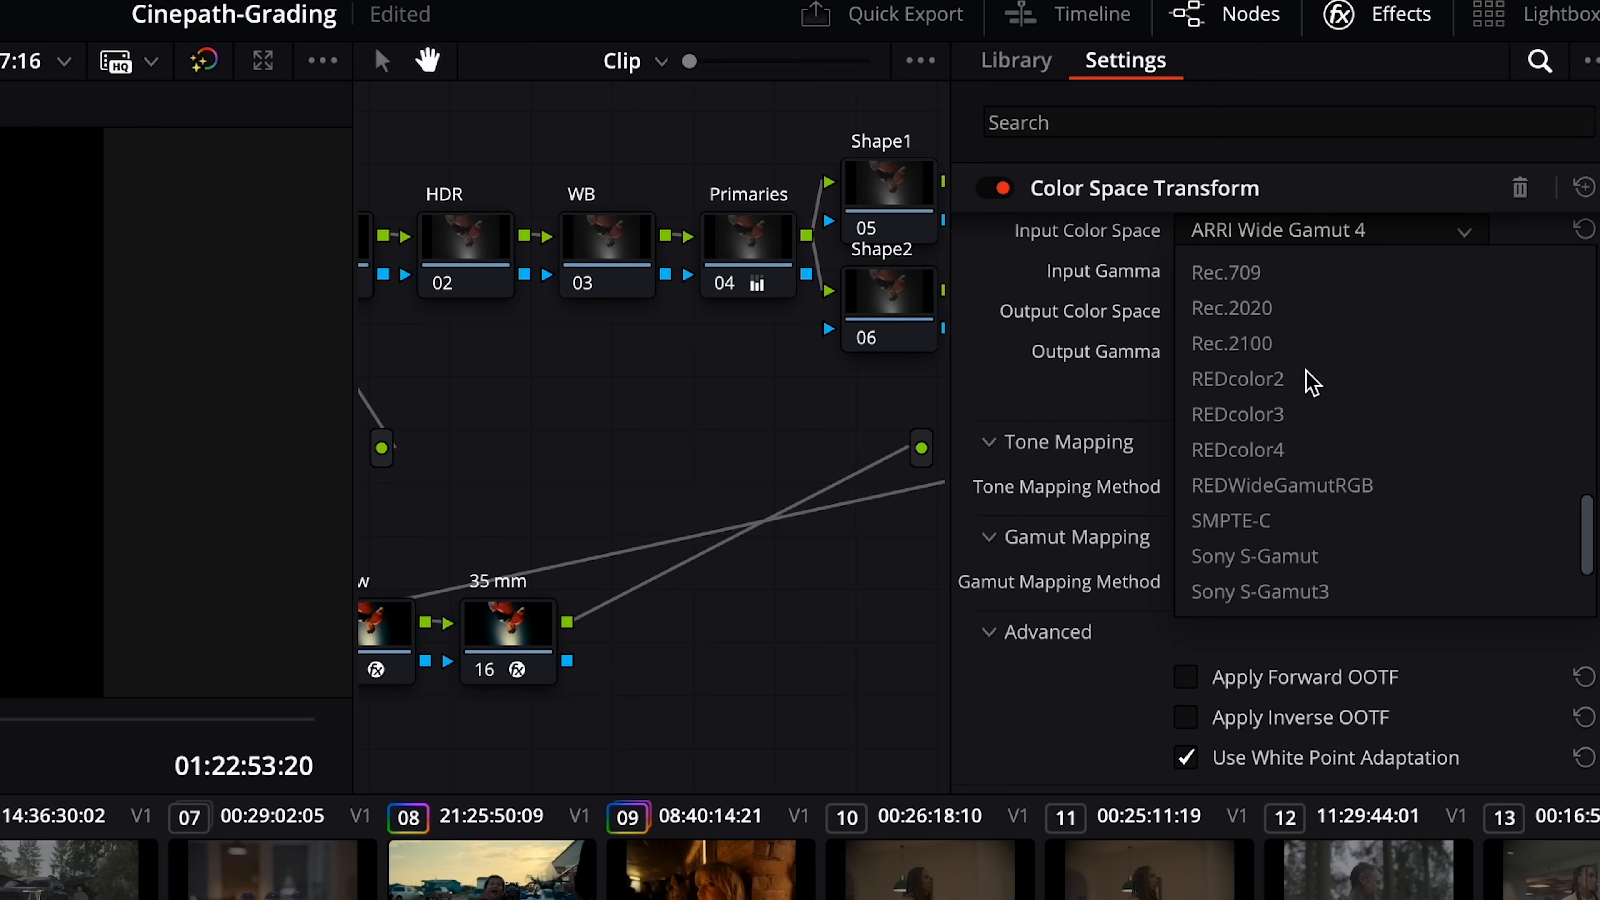
{"action": "scroll", "coordinate": [1316, 451], "scroll_direction": "down", "scroll_amount": 2}
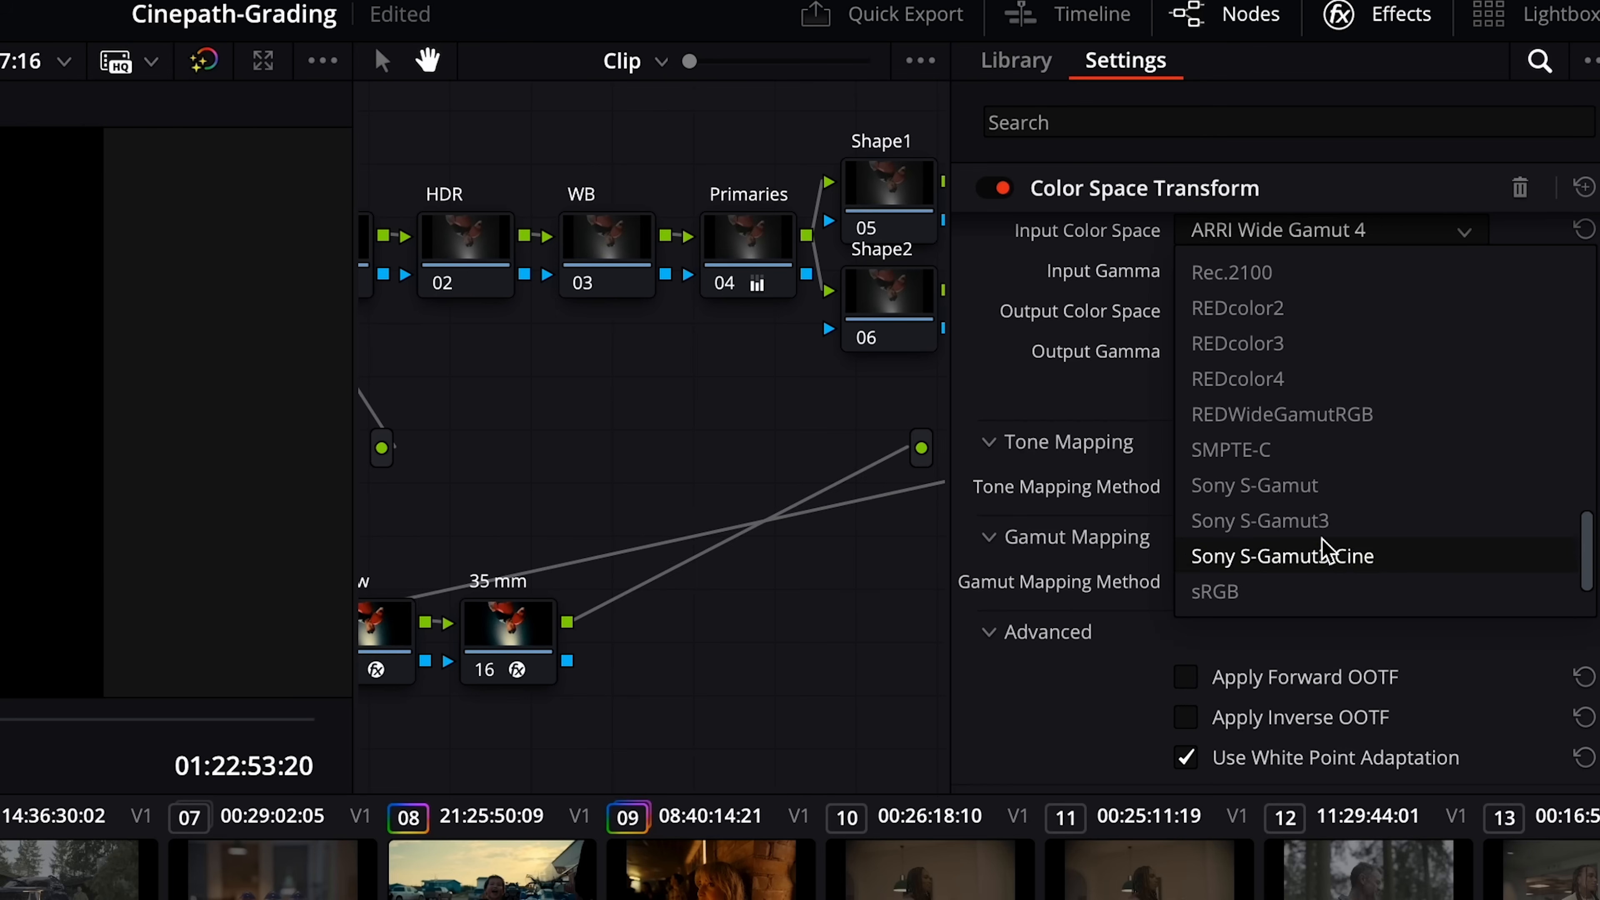
{"action": "left_click", "coordinate": [1260, 520]}
- Set the Color Space Transform's input gamma to Sony S-Log3 and close the effect settings
{"action": "left_click", "coordinate": [1279, 271]}
{"action": "scroll", "coordinate": [1293, 500], "scroll_direction": "down", "scroll_amount": 10}
{"action": "scroll", "coordinate": [1292, 501], "scroll_direction": "up", "scroll_amount": 1}
{"action": "scroll", "coordinate": [1288, 503], "scroll_direction": "up", "scroll_amount": 2}
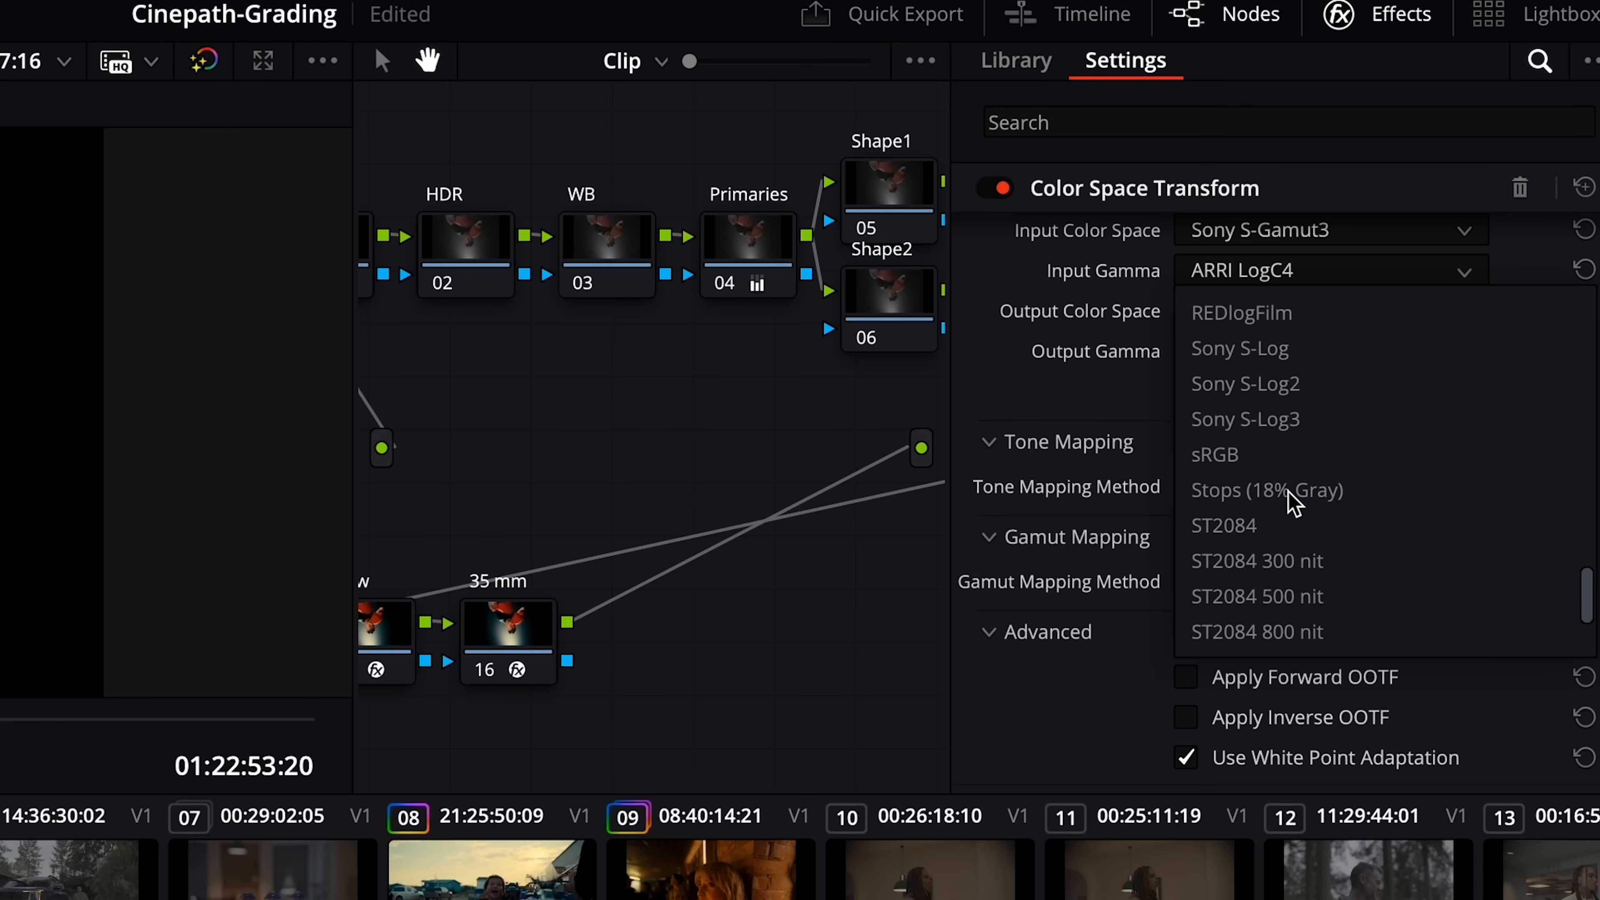
{"action": "left_click", "coordinate": [1272, 422]}
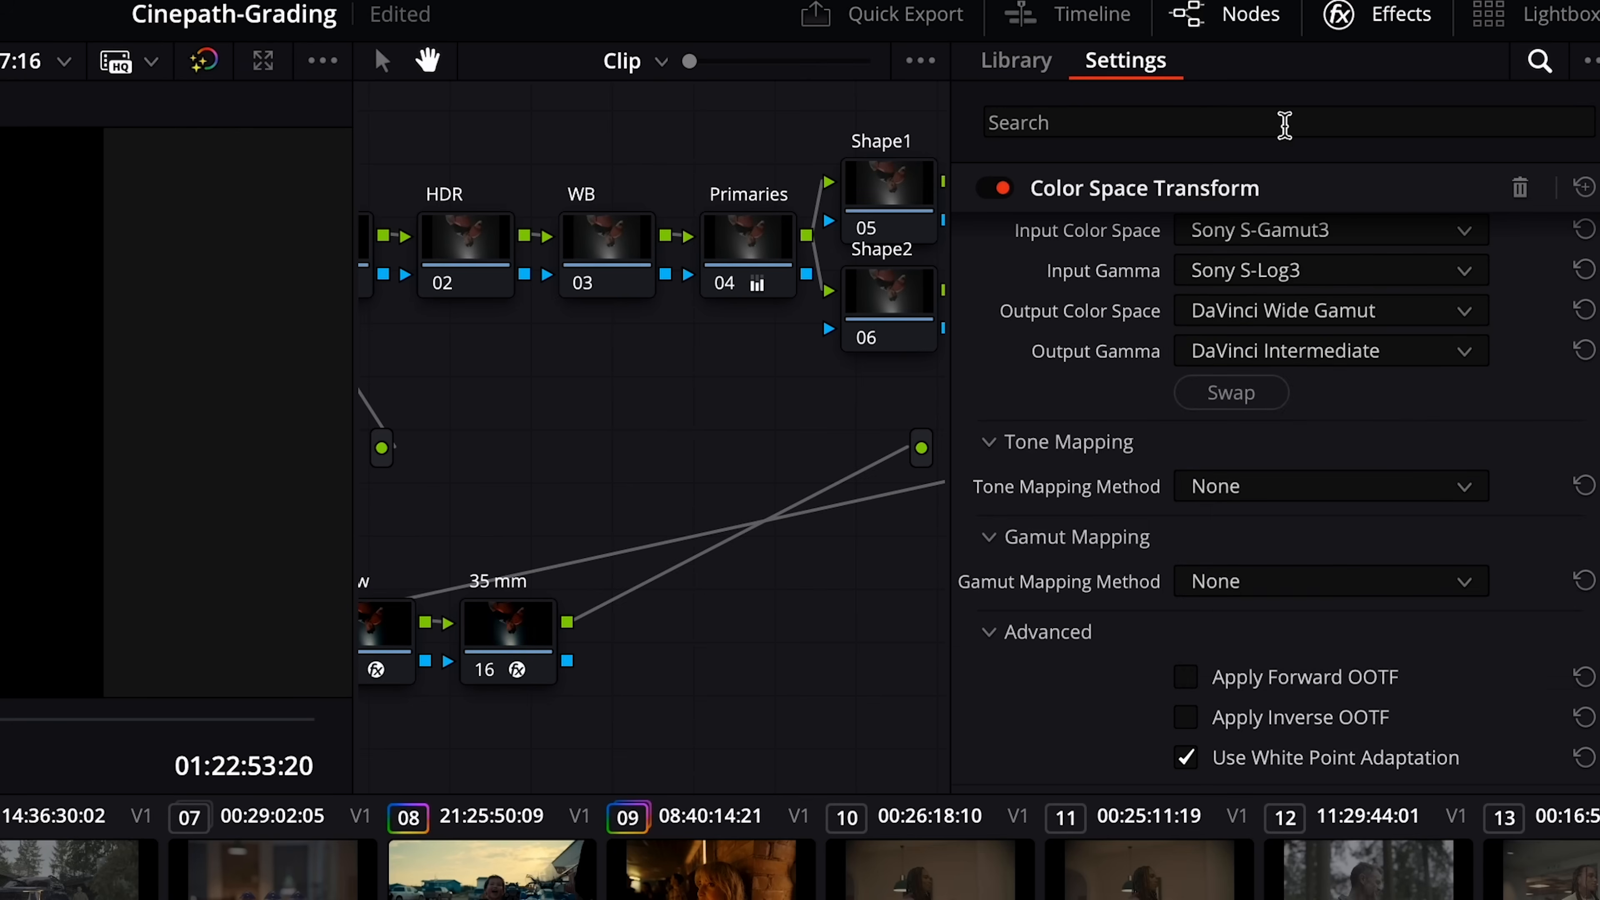
{"action": "left_click", "coordinate": [1364, 23]}
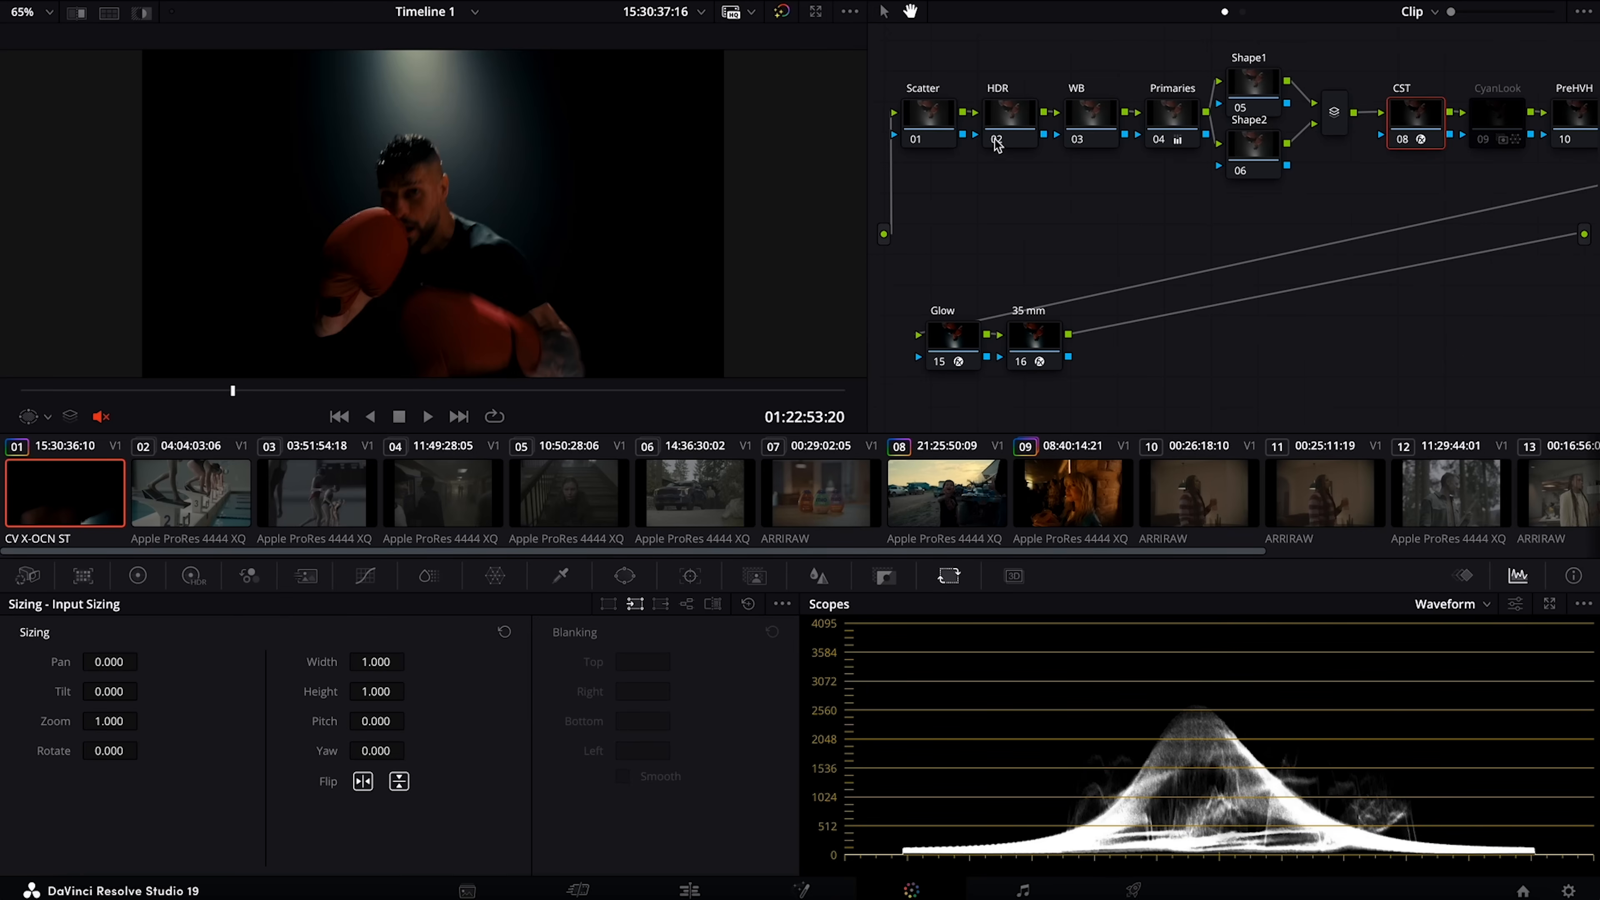
- For the HDR node, set the HDR wheels' gamma to Sony S-Log3 and color space to Sony S-Gamut3
{"action": "left_click", "coordinate": [1016, 122]}
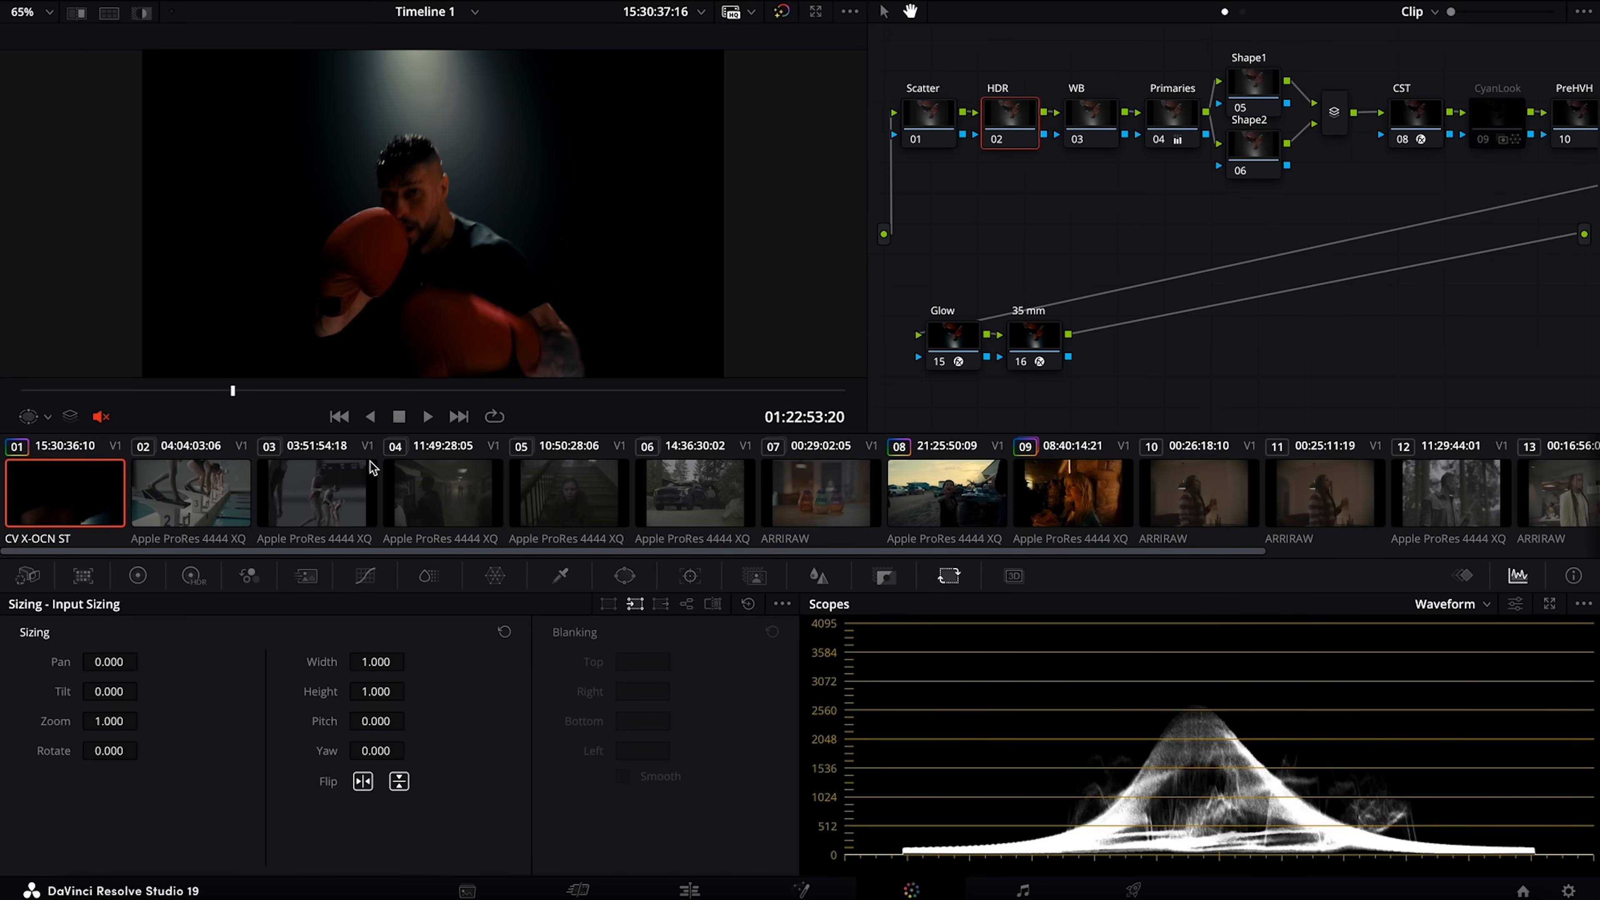
{"action": "left_click", "coordinate": [197, 574]}
{"action": "left_click", "coordinate": [784, 605]}
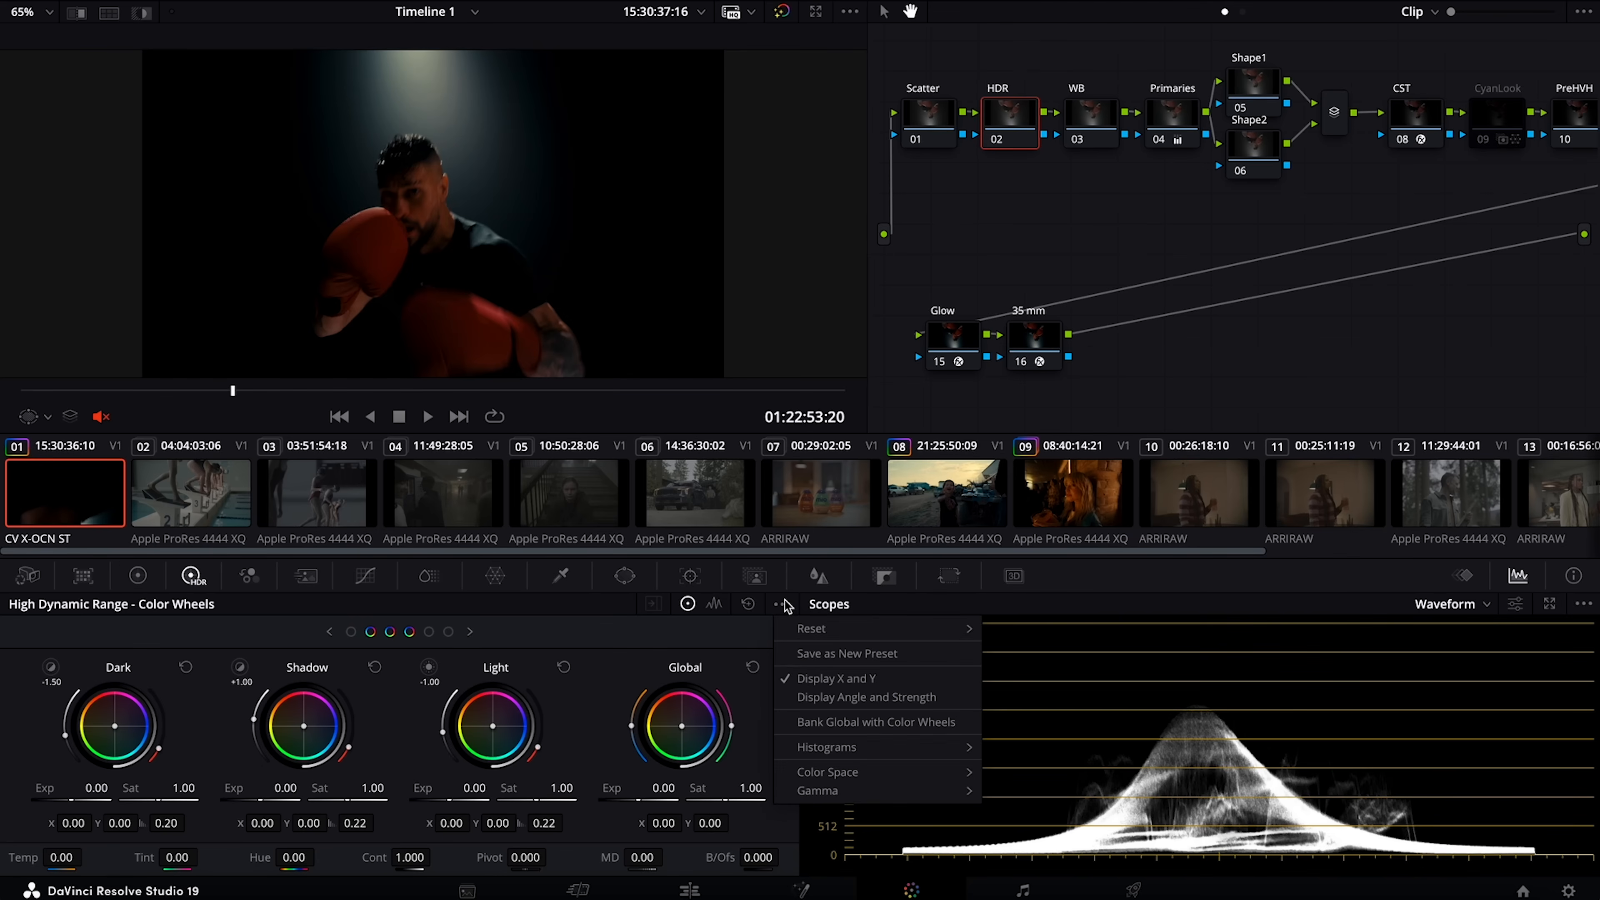
{"action": "mouse_move", "coordinate": [895, 796]}
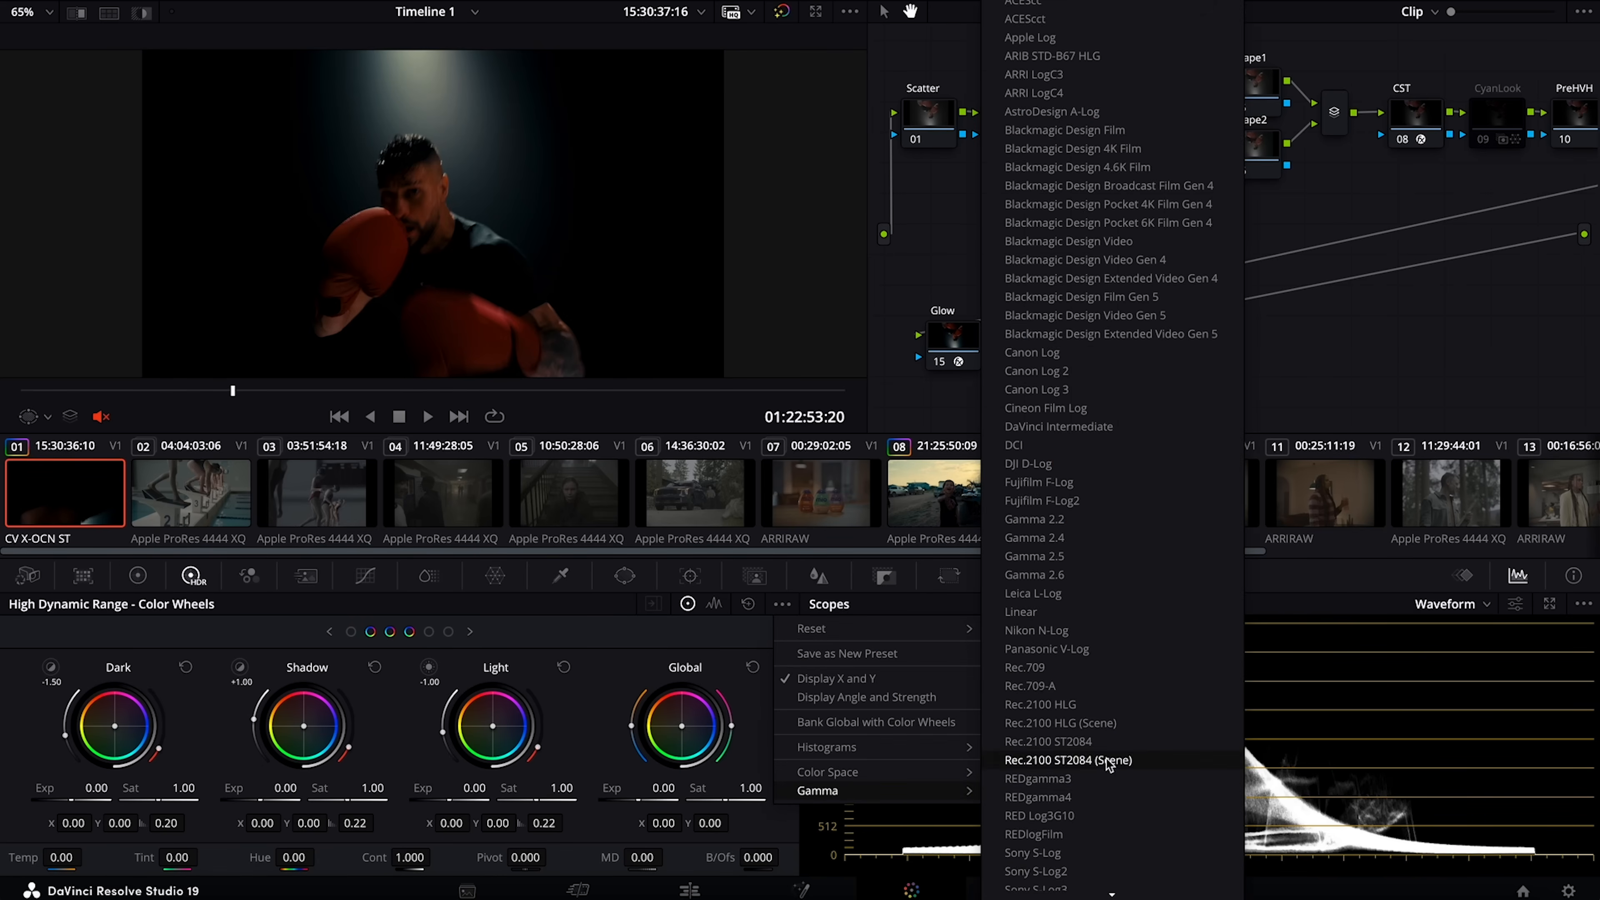
{"action": "scroll", "coordinate": [1080, 736], "scroll_direction": "down", "scroll_amount": 5}
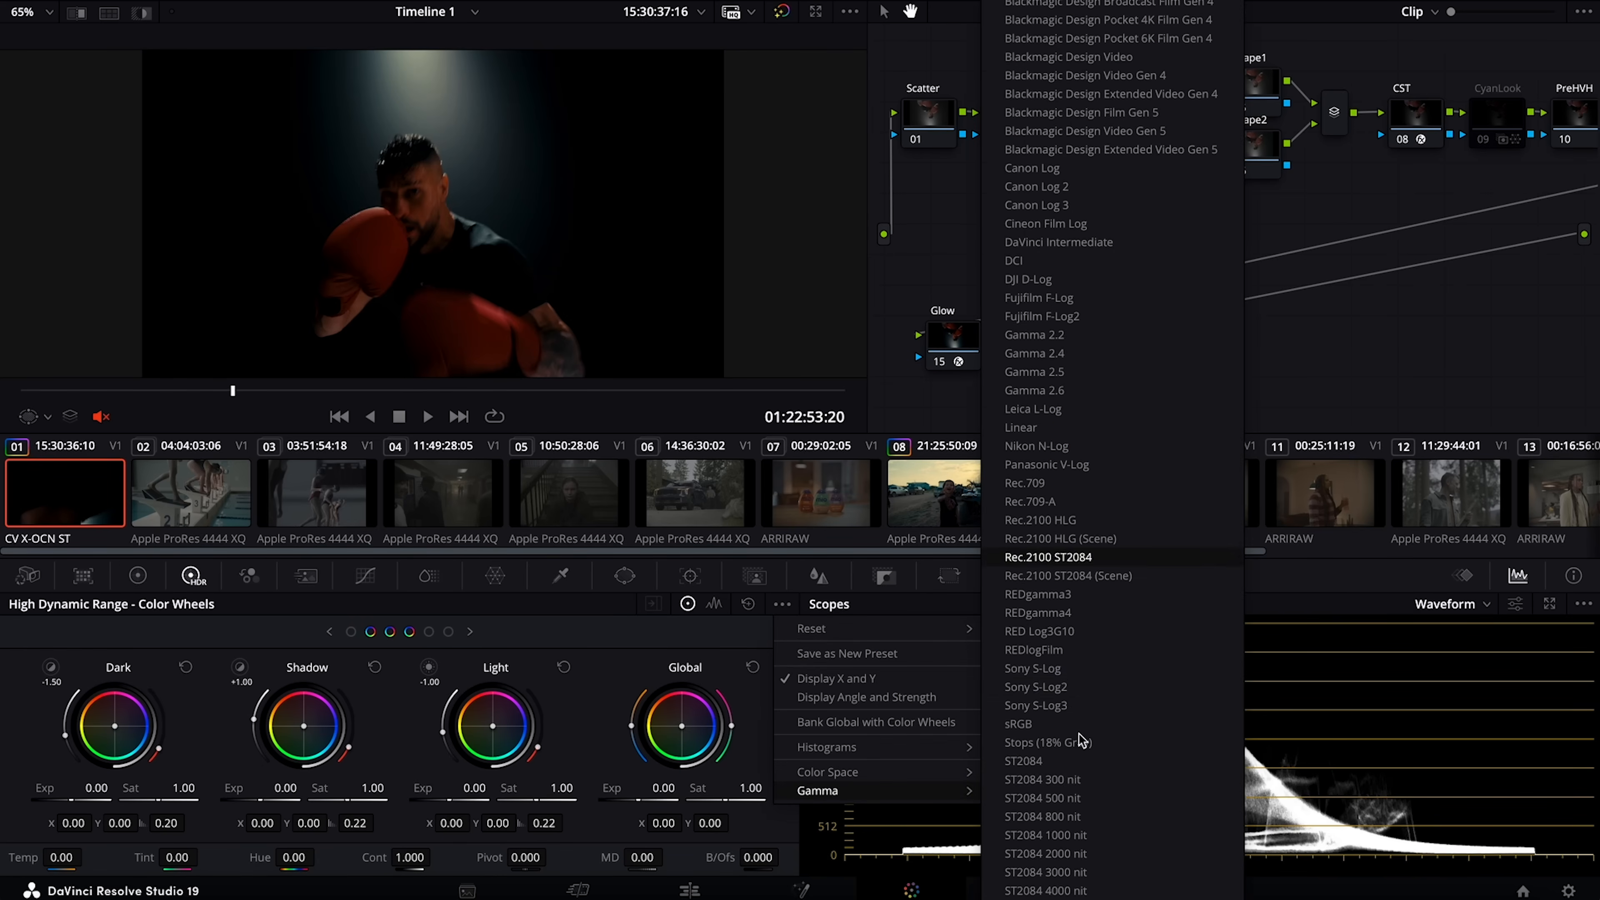
{"action": "left_click", "coordinate": [1070, 708]}
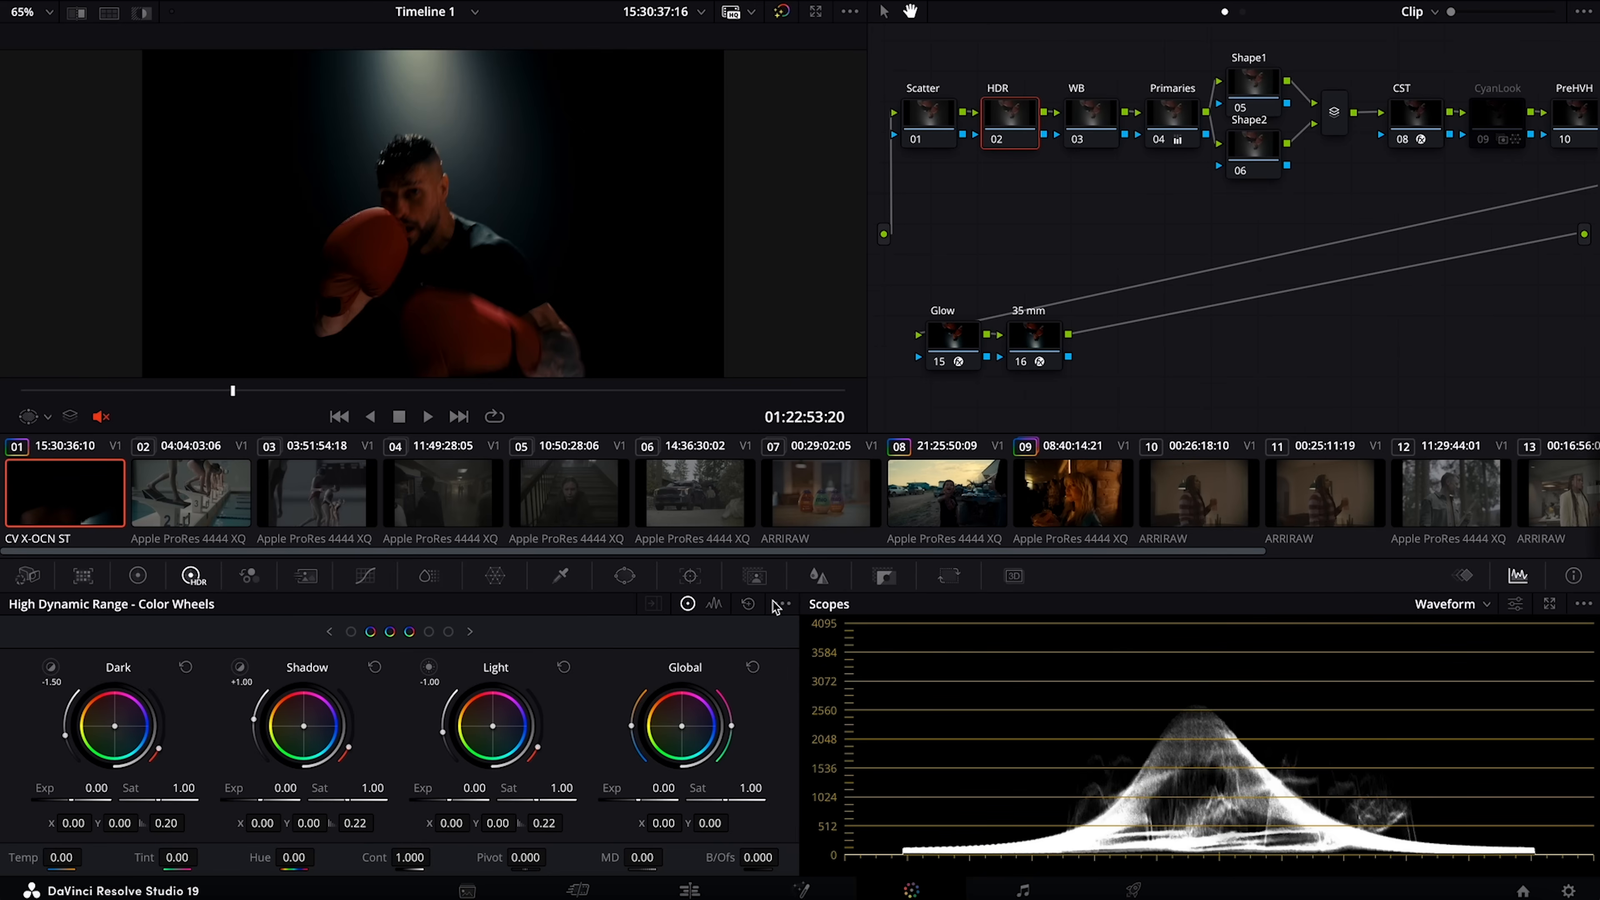
{"action": "left_click", "coordinate": [783, 605]}
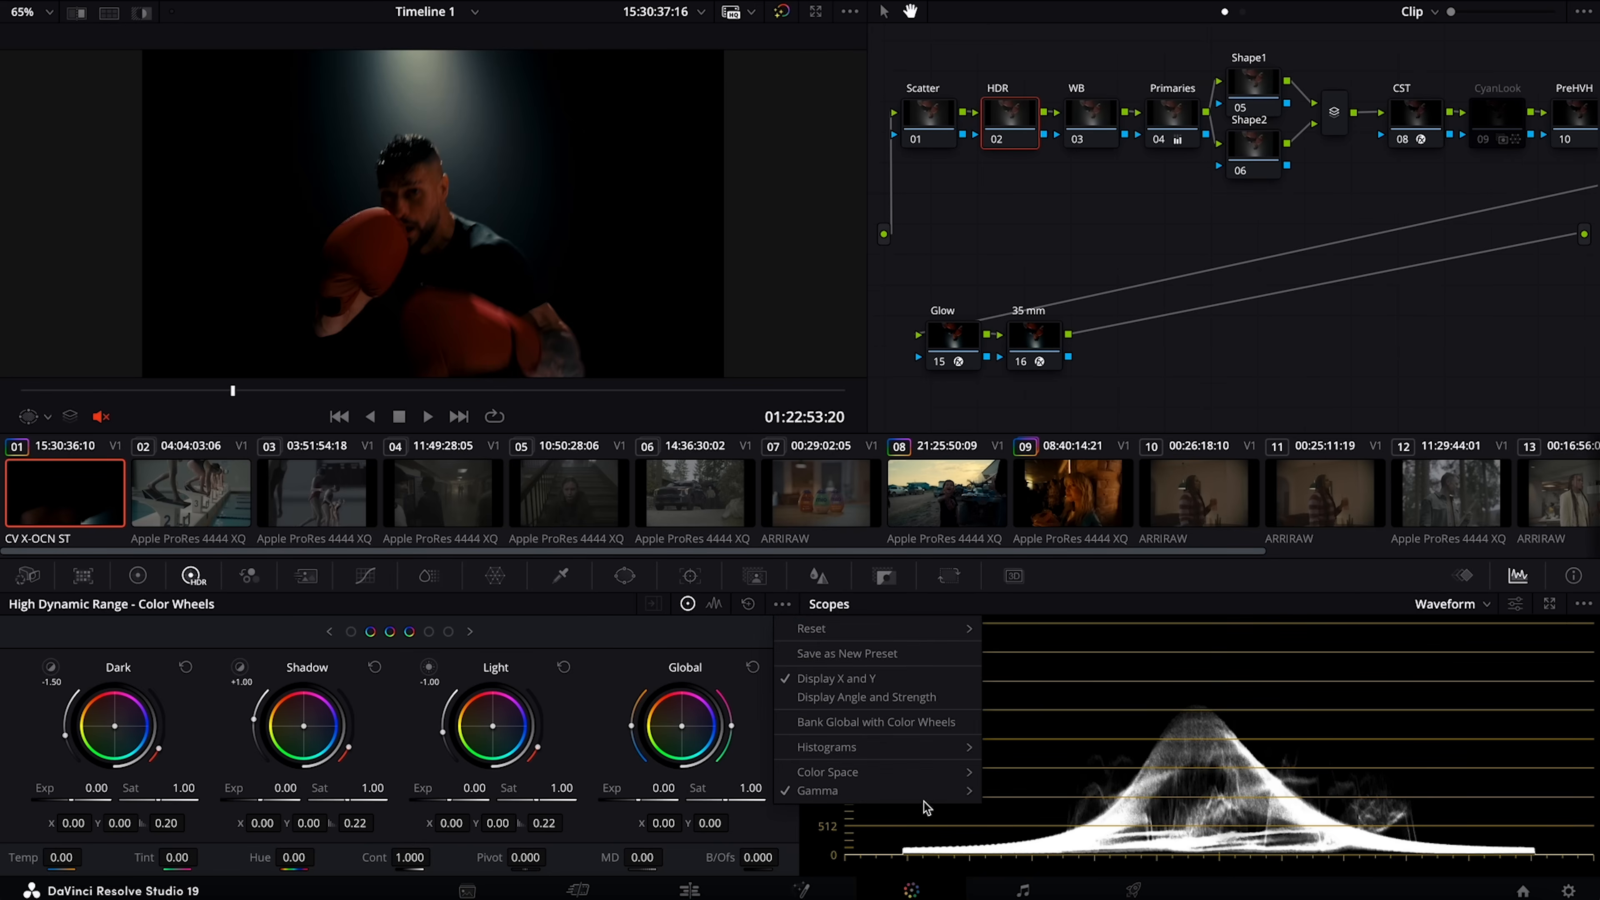
{"action": "mouse_move", "coordinate": [926, 777]}
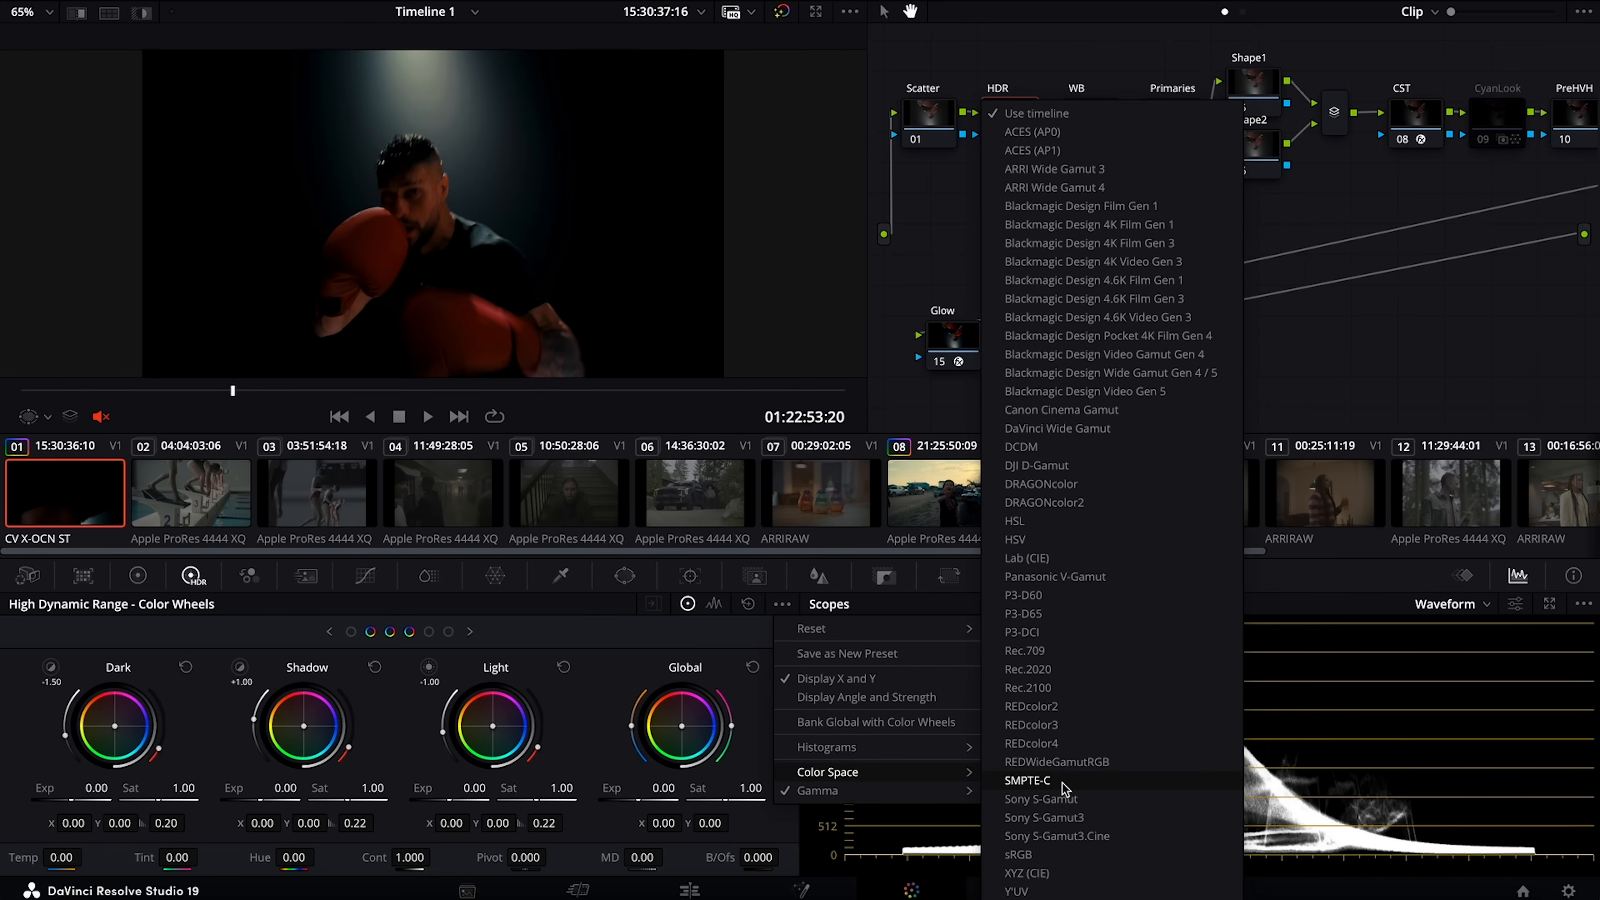
{"action": "left_click", "coordinate": [1044, 818]}
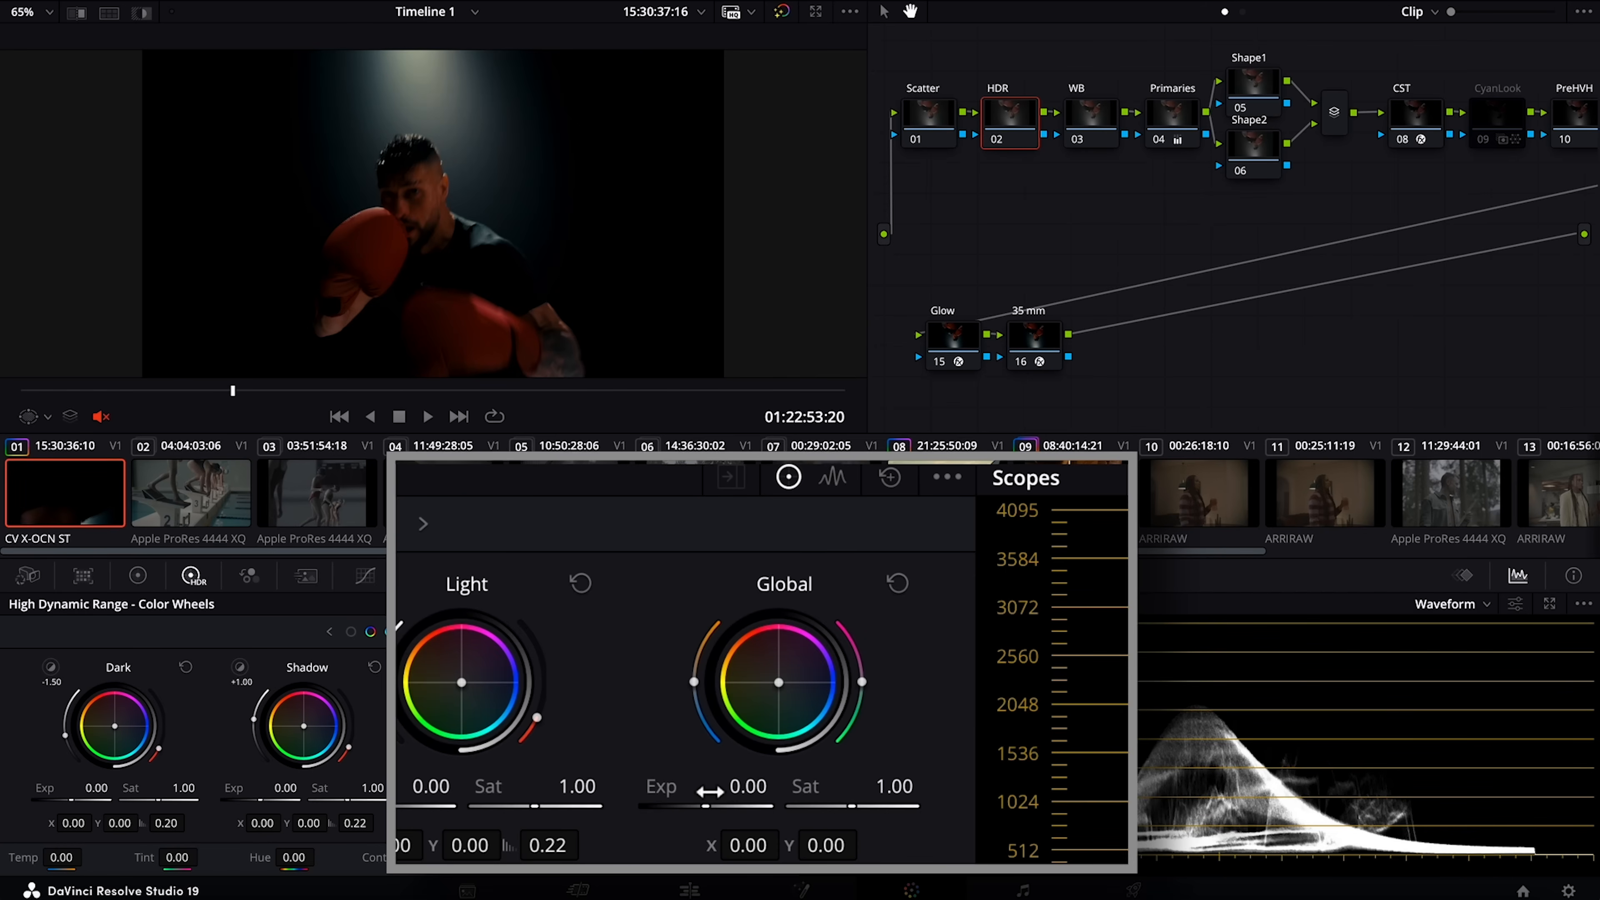
- Raise the HDR node's Global exposure to 0.70, toggling the node to judge the brightness
{"action": "left_click_drag", "start_coordinate": [706, 806], "coordinate": [714, 804]}
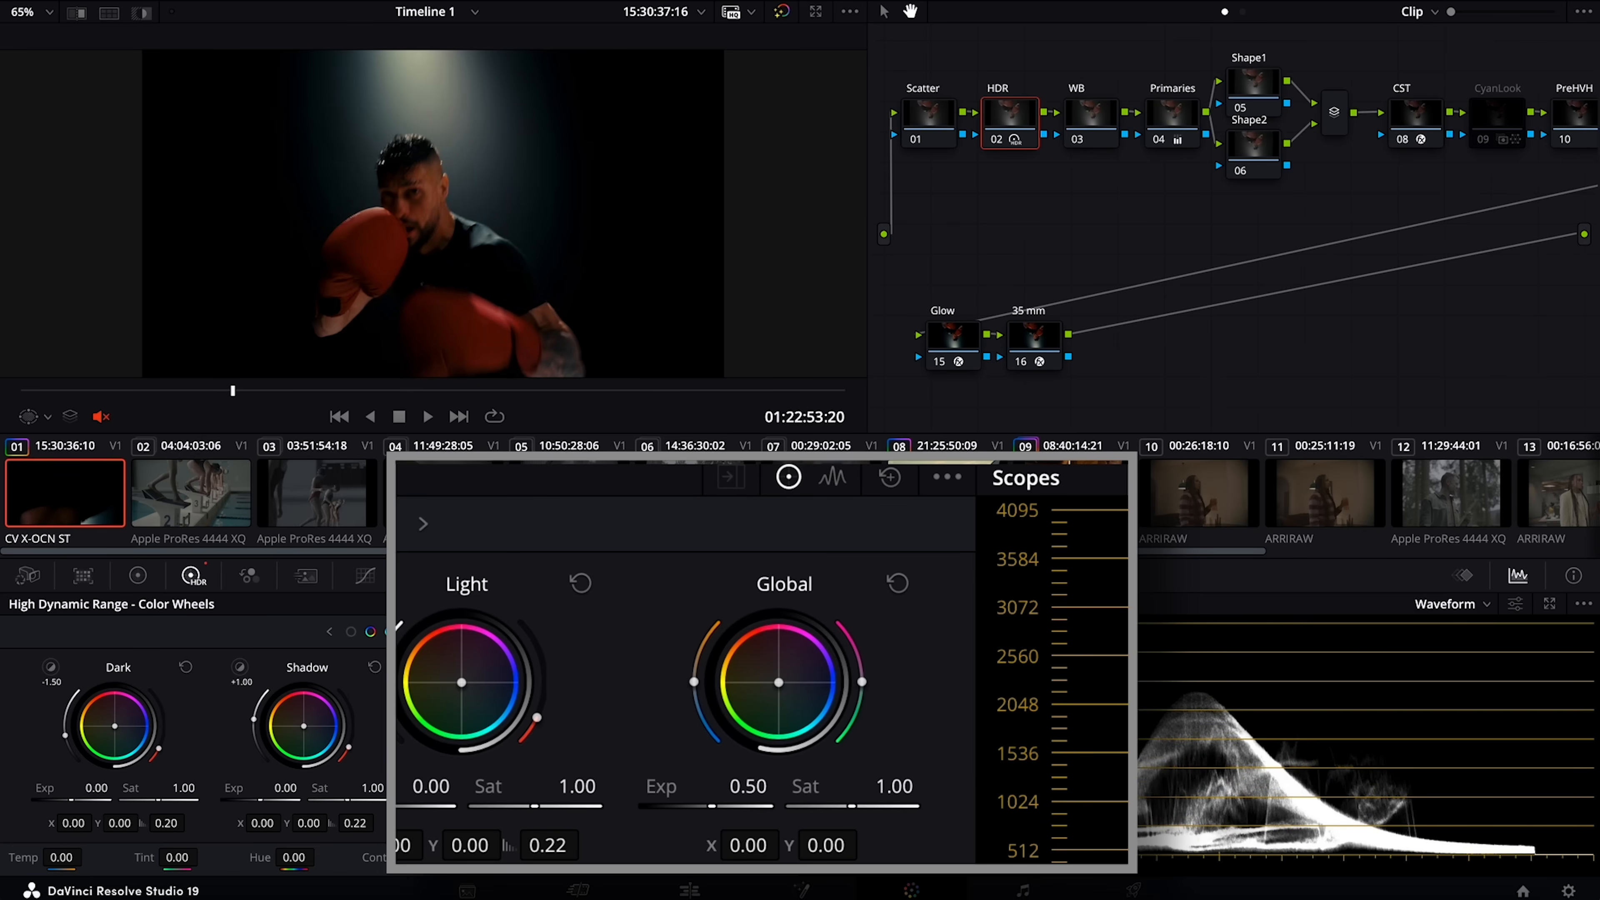
{"action": "key", "text": "super+d"}
{"action": "key", "text": "super+d"}
{"action": "key", "text": "super+d"}
{"action": "key", "text": "super+d"}
{"action": "left_click_drag", "start_coordinate": [748, 786], "coordinate": [760, 786]}
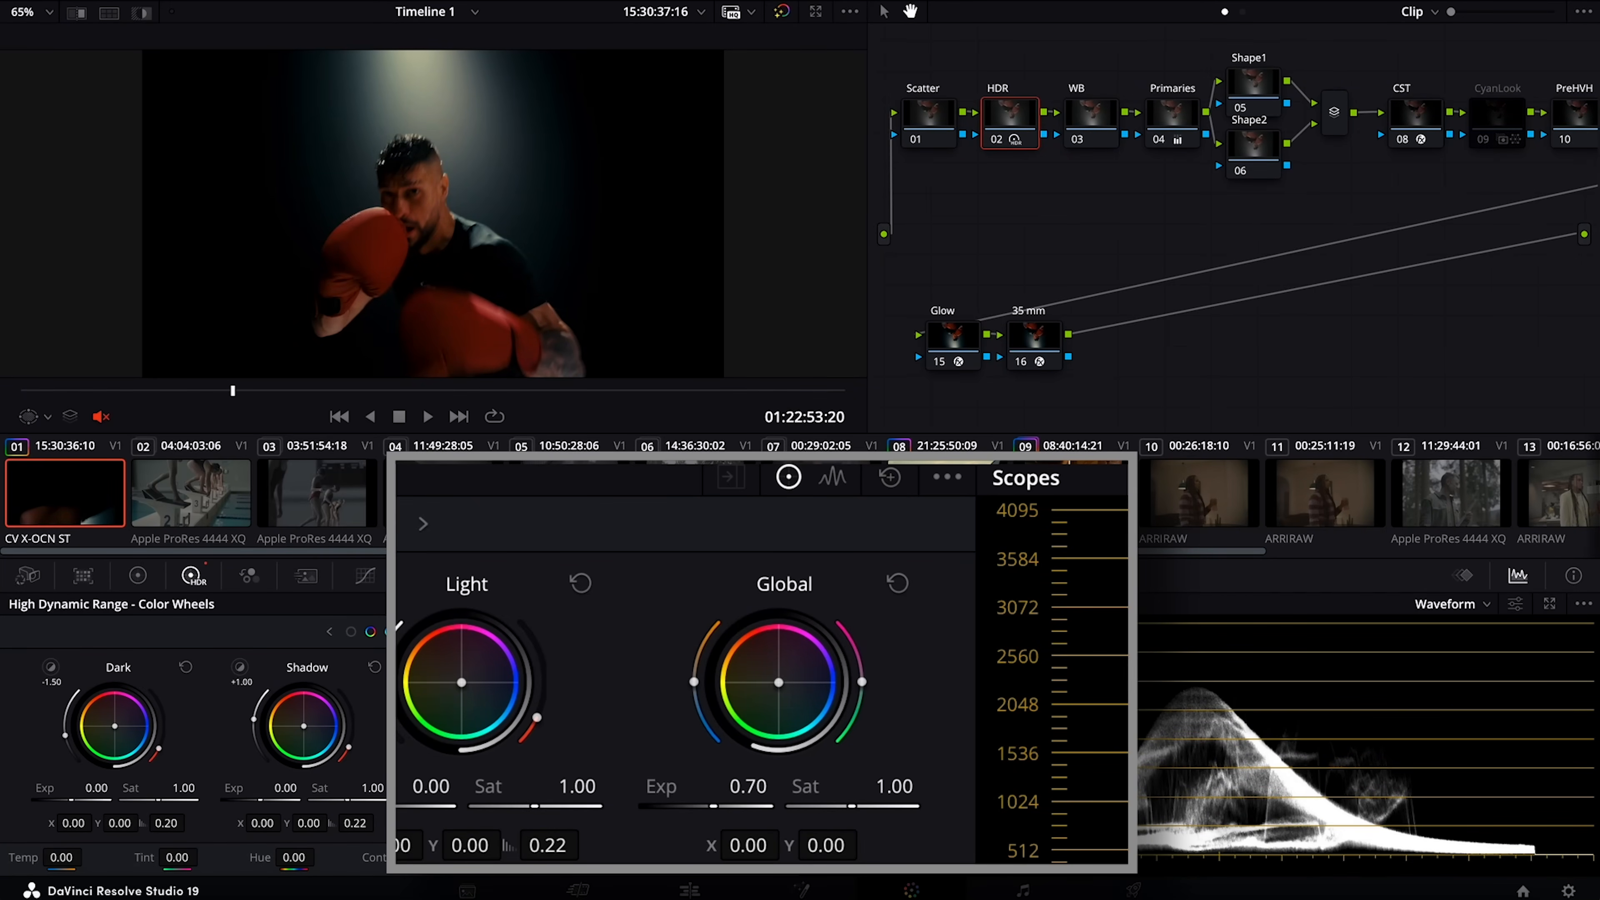
- Toggle the HDR node off and on to compare the image with and without the exposure lift
{"action": "key", "text": "ctrl+d"}
{"action": "key", "text": "ctrl+d"}
{"action": "key", "text": "ctrl+d"}
{"action": "key", "text": "ctrl+d"}
{"action": "key", "text": "ctrl+d"}
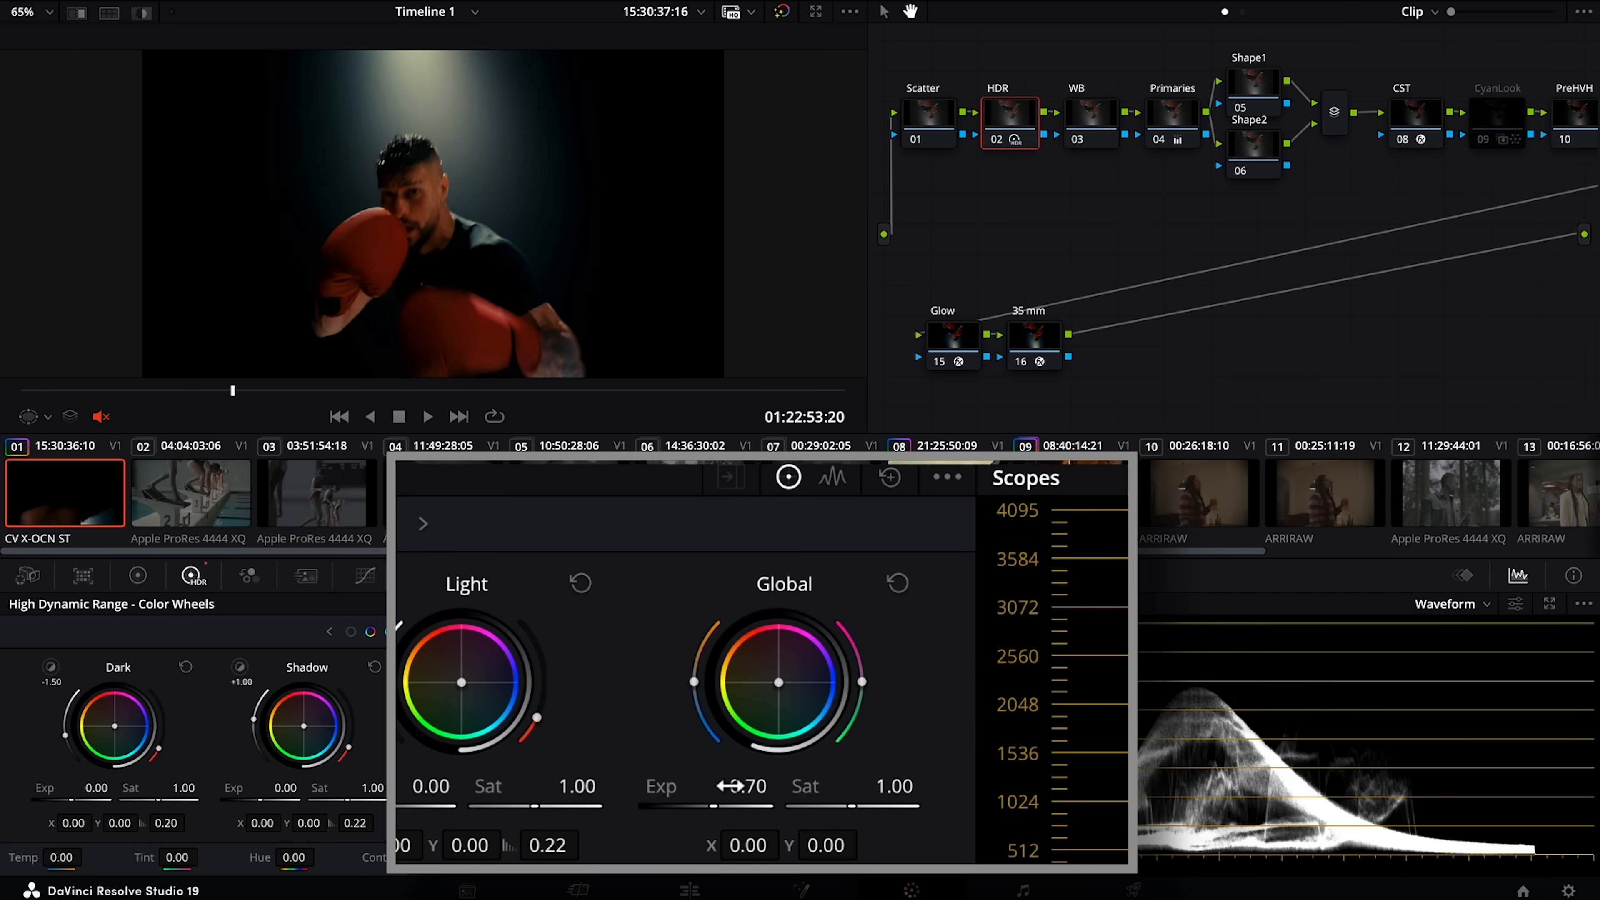
{"action": "key", "text": "ctrl+d"}
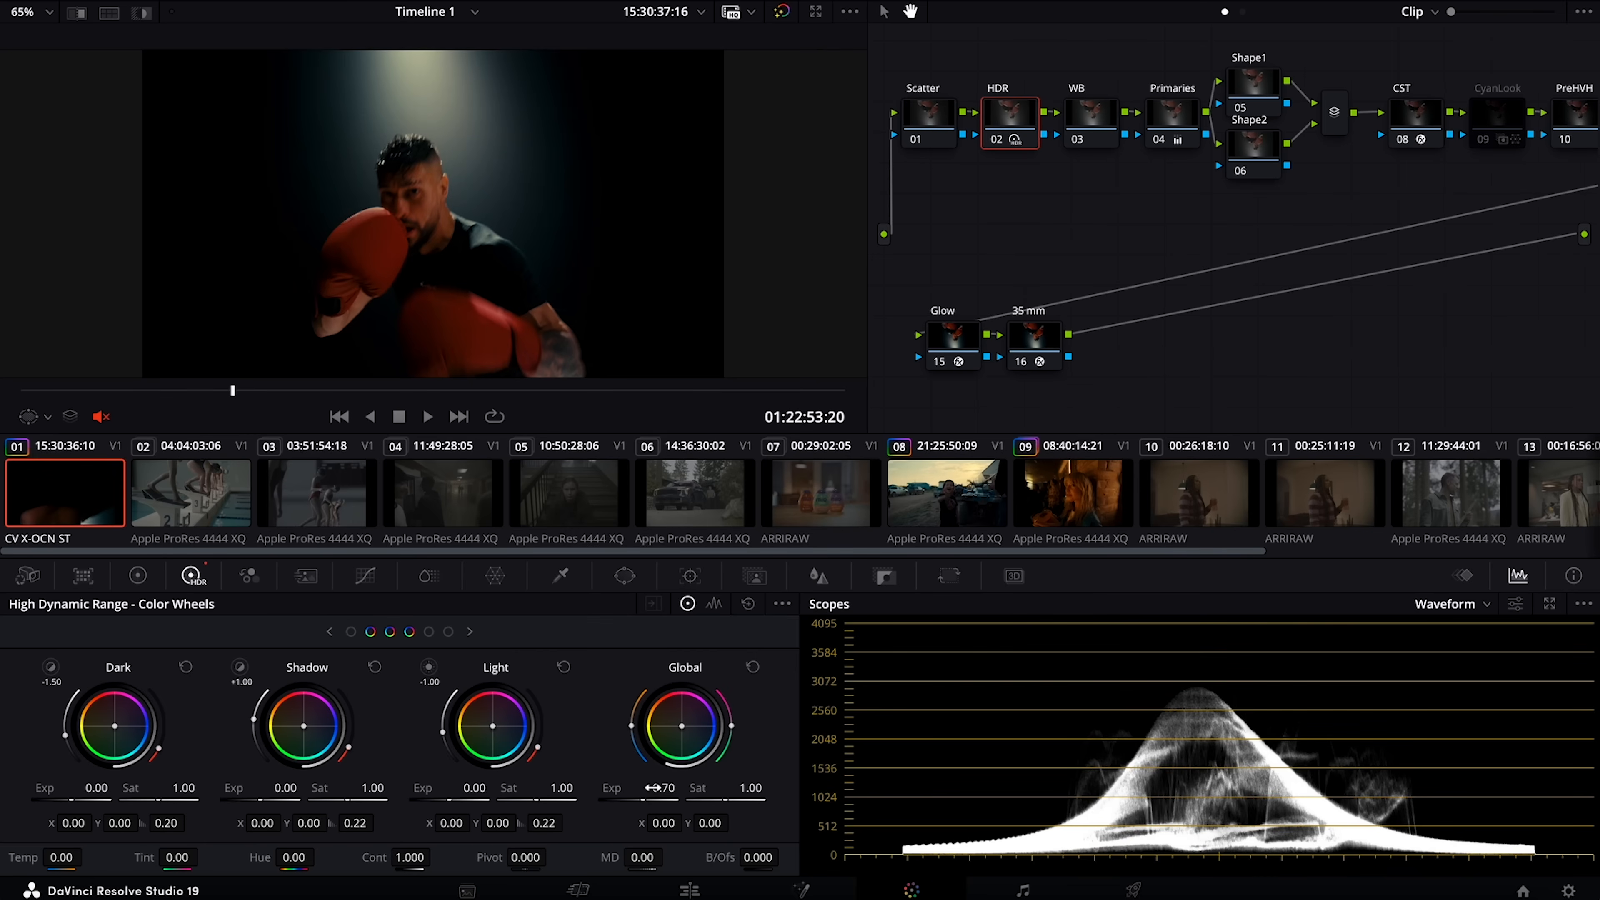
- Bypass and restore the whole grade for comparison, and scrub clip 01 to 01:22:55:01
{"action": "key", "text": "shift+d"}
{"action": "key", "text": "shift+d"}
{"action": "key", "text": "shift+d"}
{"action": "key", "text": "shift+d"}
{"action": "left_click_drag", "start_coordinate": [267, 392], "coordinate": [434, 417]}
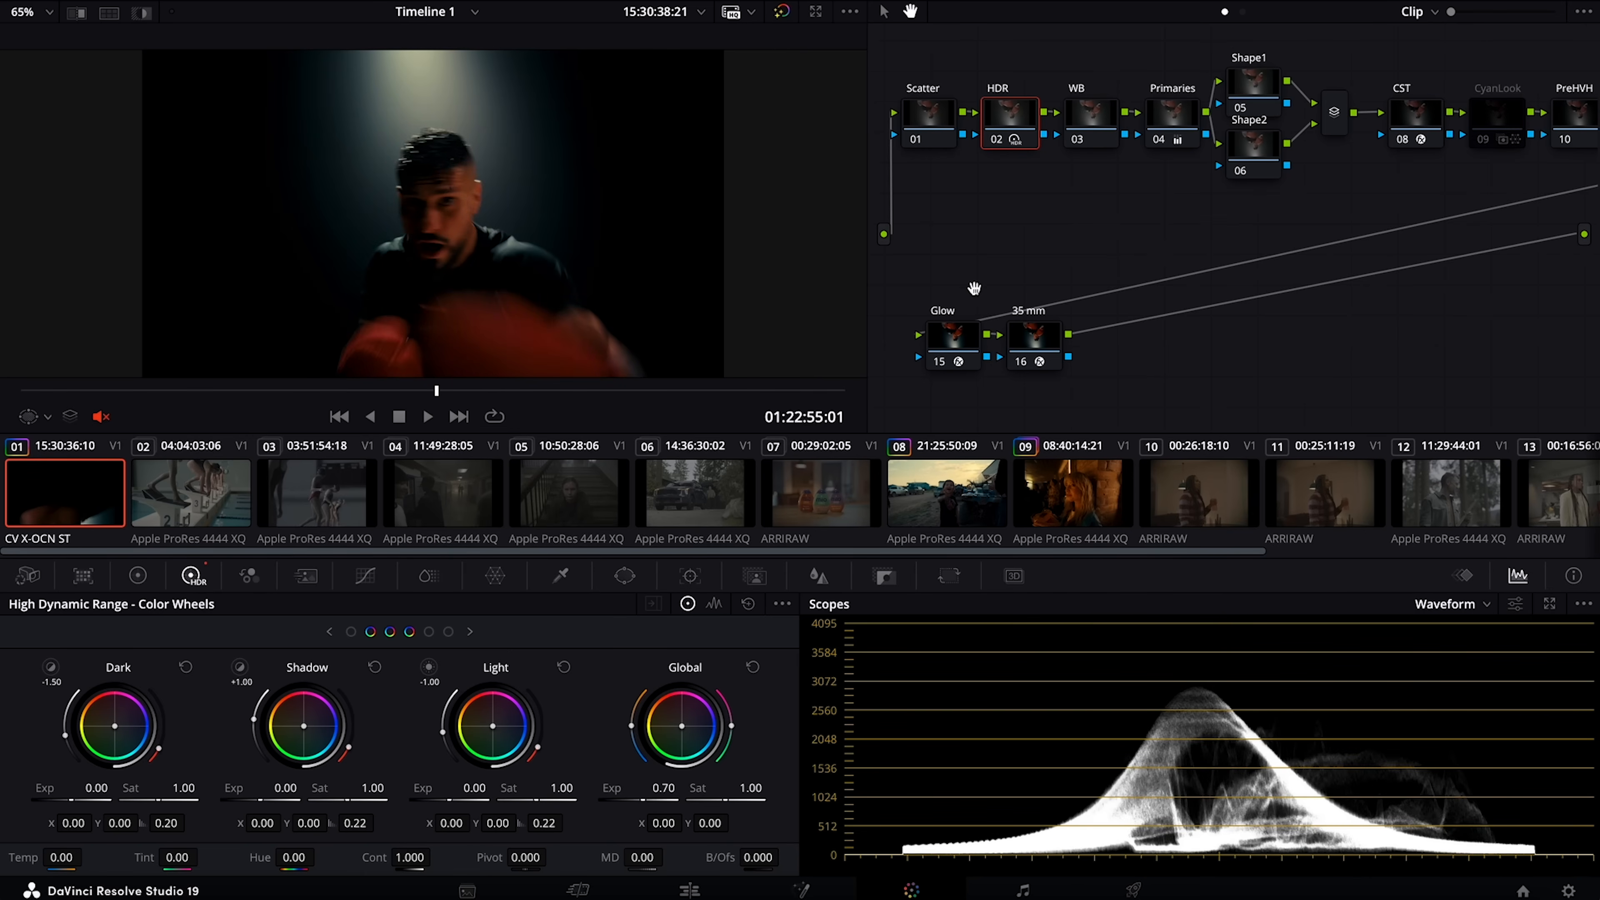
- Set the master Gamma to 0.02 in the Primaries node's color wheels
{"action": "left_click", "coordinate": [1166, 116]}
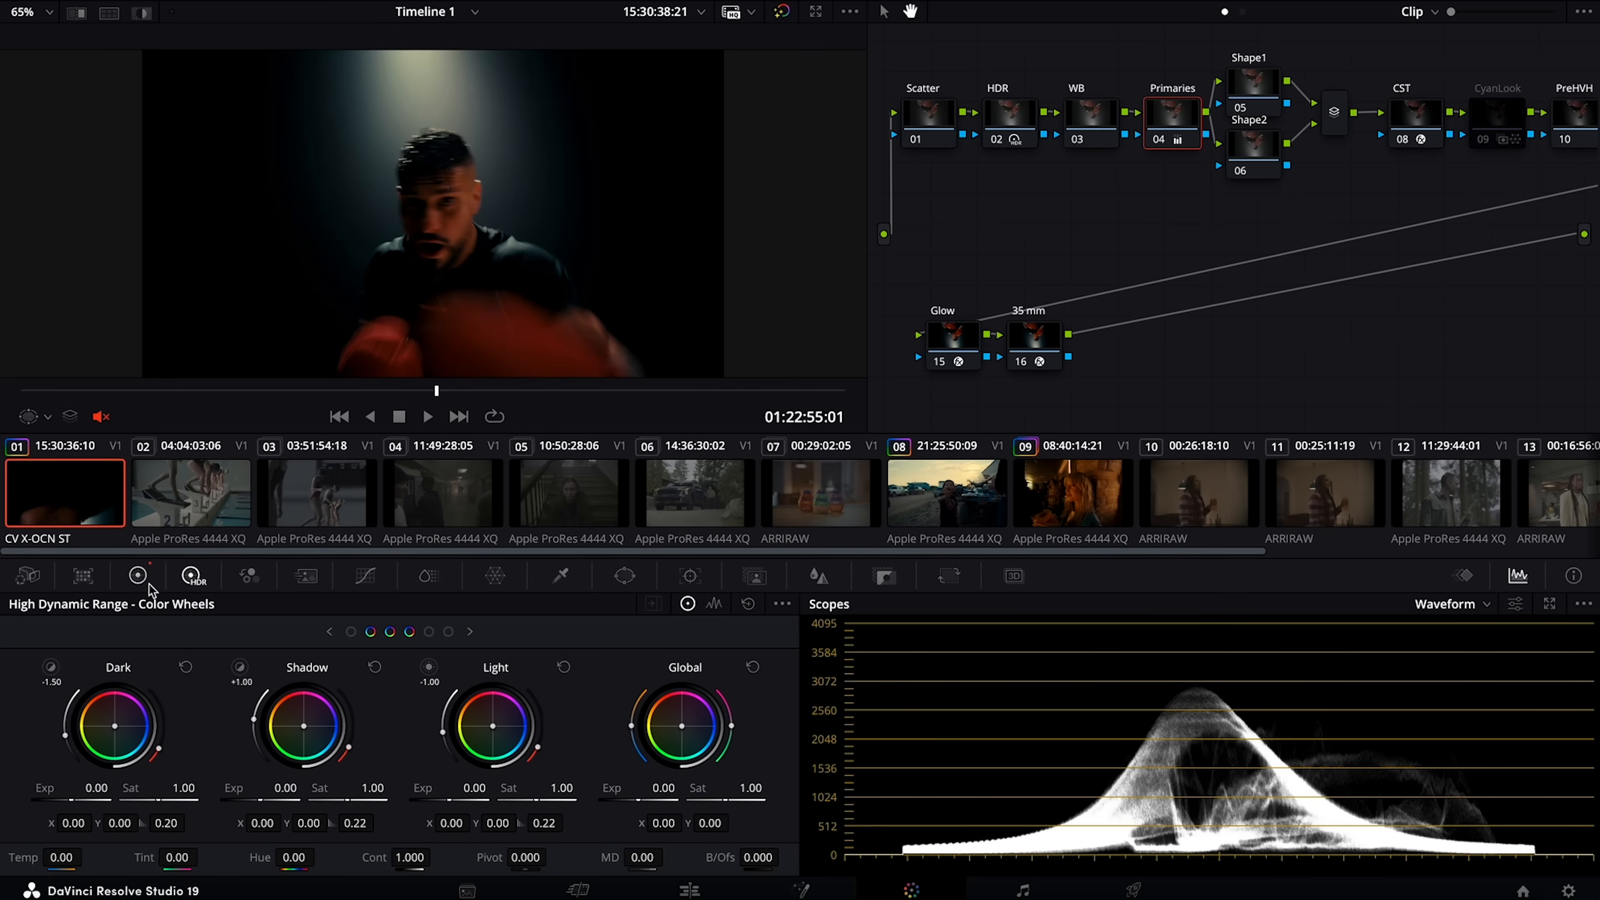
{"action": "left_click", "coordinate": [138, 575]}
{"action": "mouse_move", "coordinate": [304, 823]}
{"action": "left_mouse_down"}
{"action": "mouse_move", "coordinate": [266, 823]}
{"action": "mouse_move", "coordinate": [282, 823]}
{"action": "left_mouse_up"}
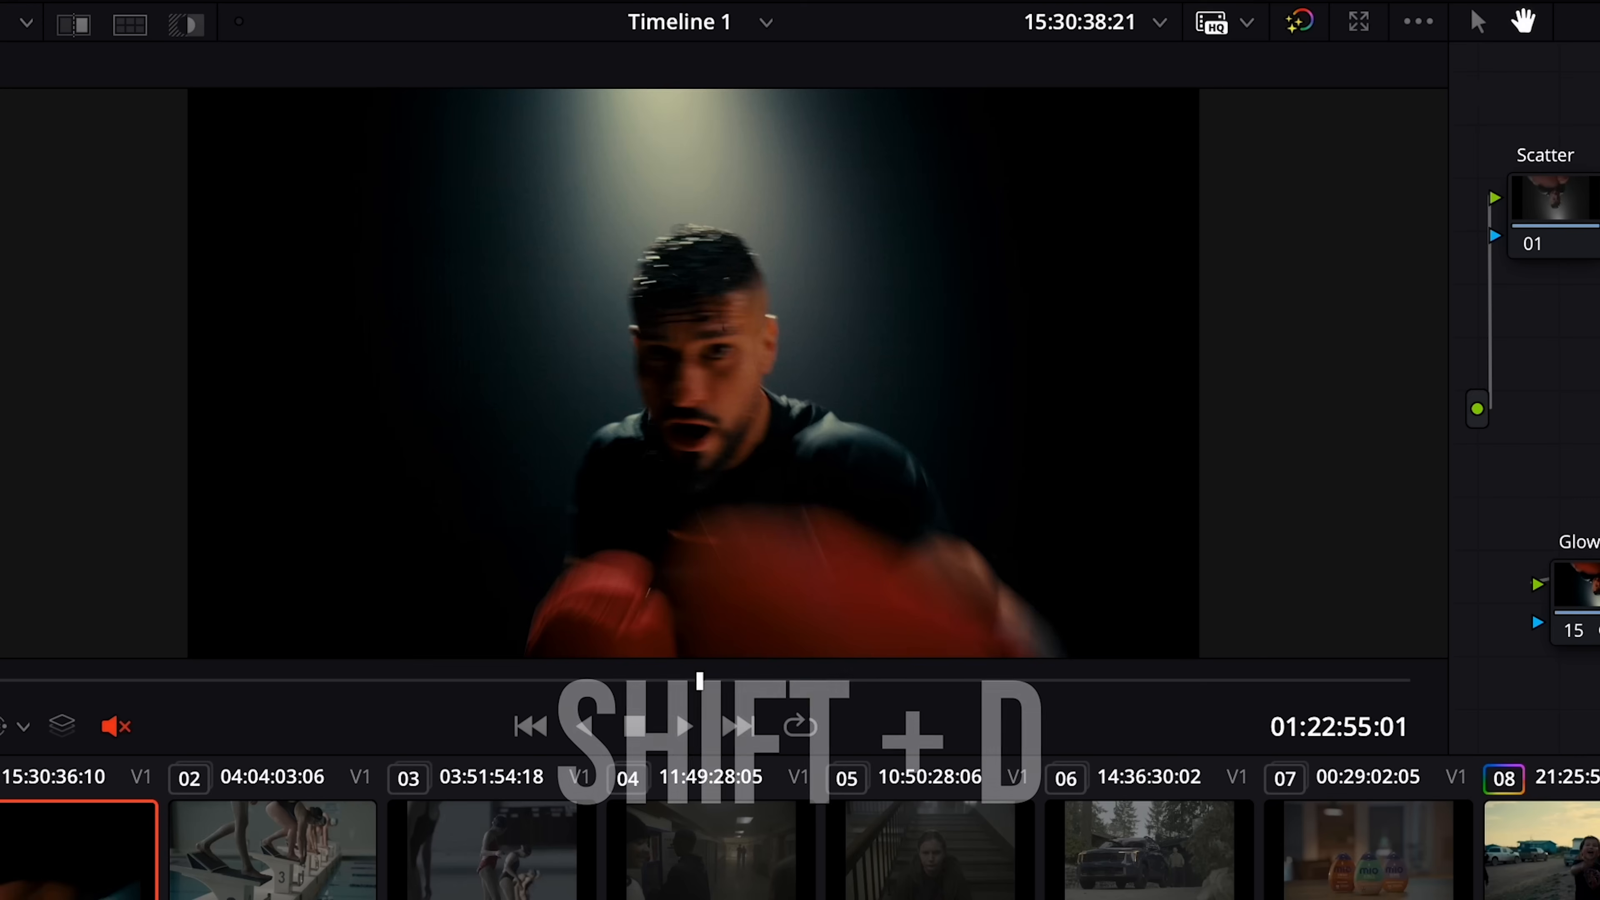
- Compare clip 01 with and without its full grade and scrub on to 01:22:55:07
{"action": "key", "text": "shift+d"}
{"action": "key", "text": "shift+d"}
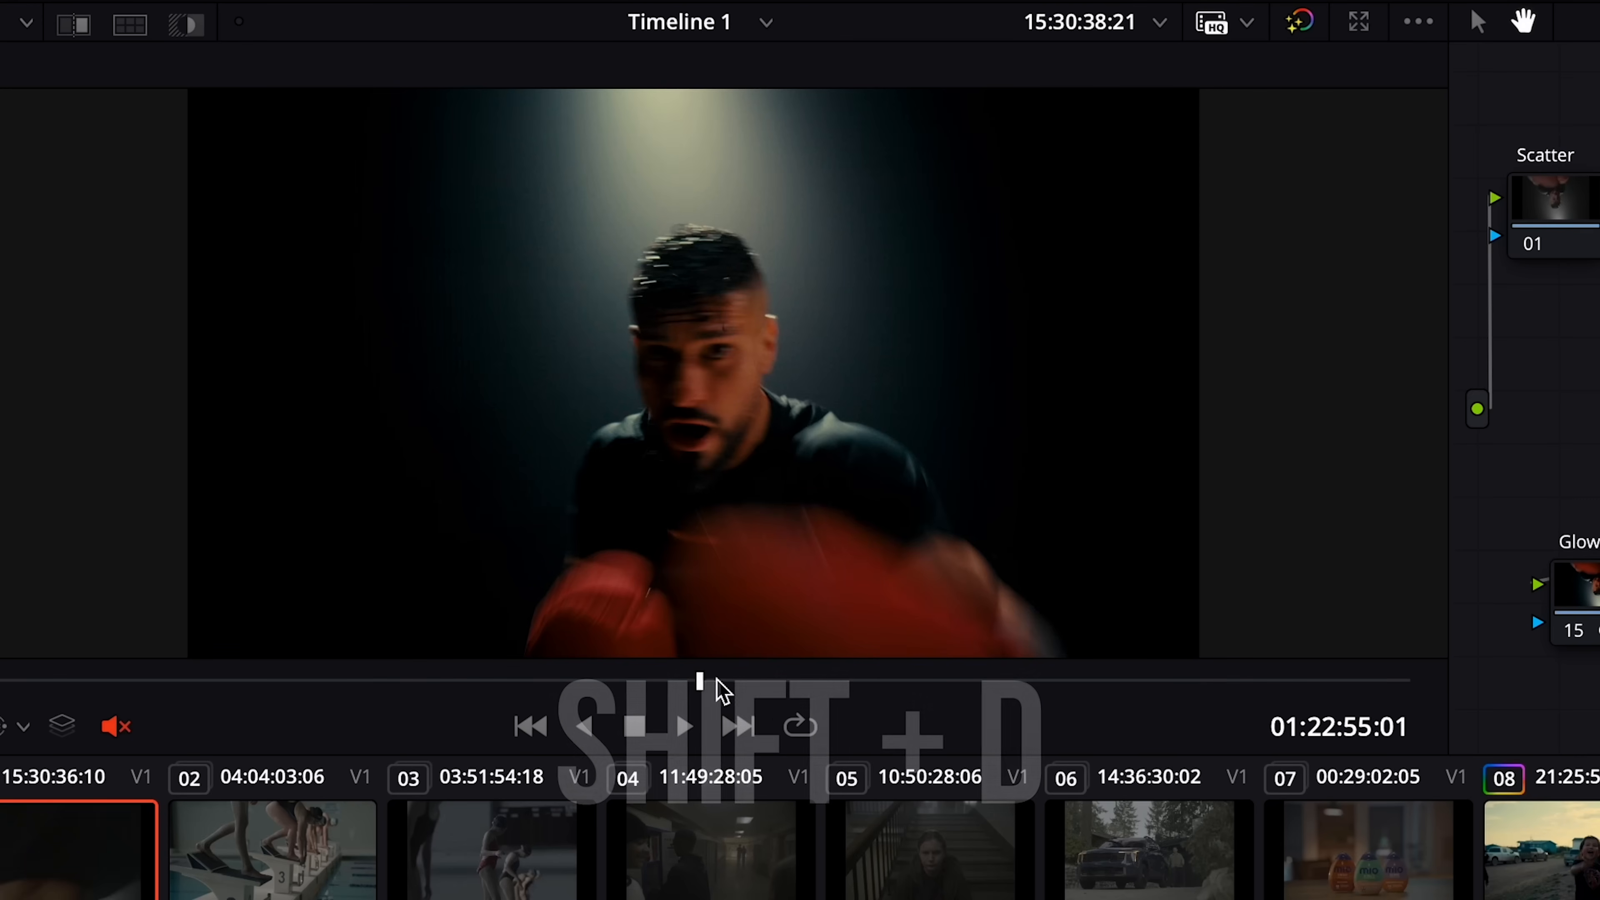
{"action": "left_click", "coordinate": [725, 680]}
{"action": "left_click_drag", "start_coordinate": [724, 681], "coordinate": [750, 715]}
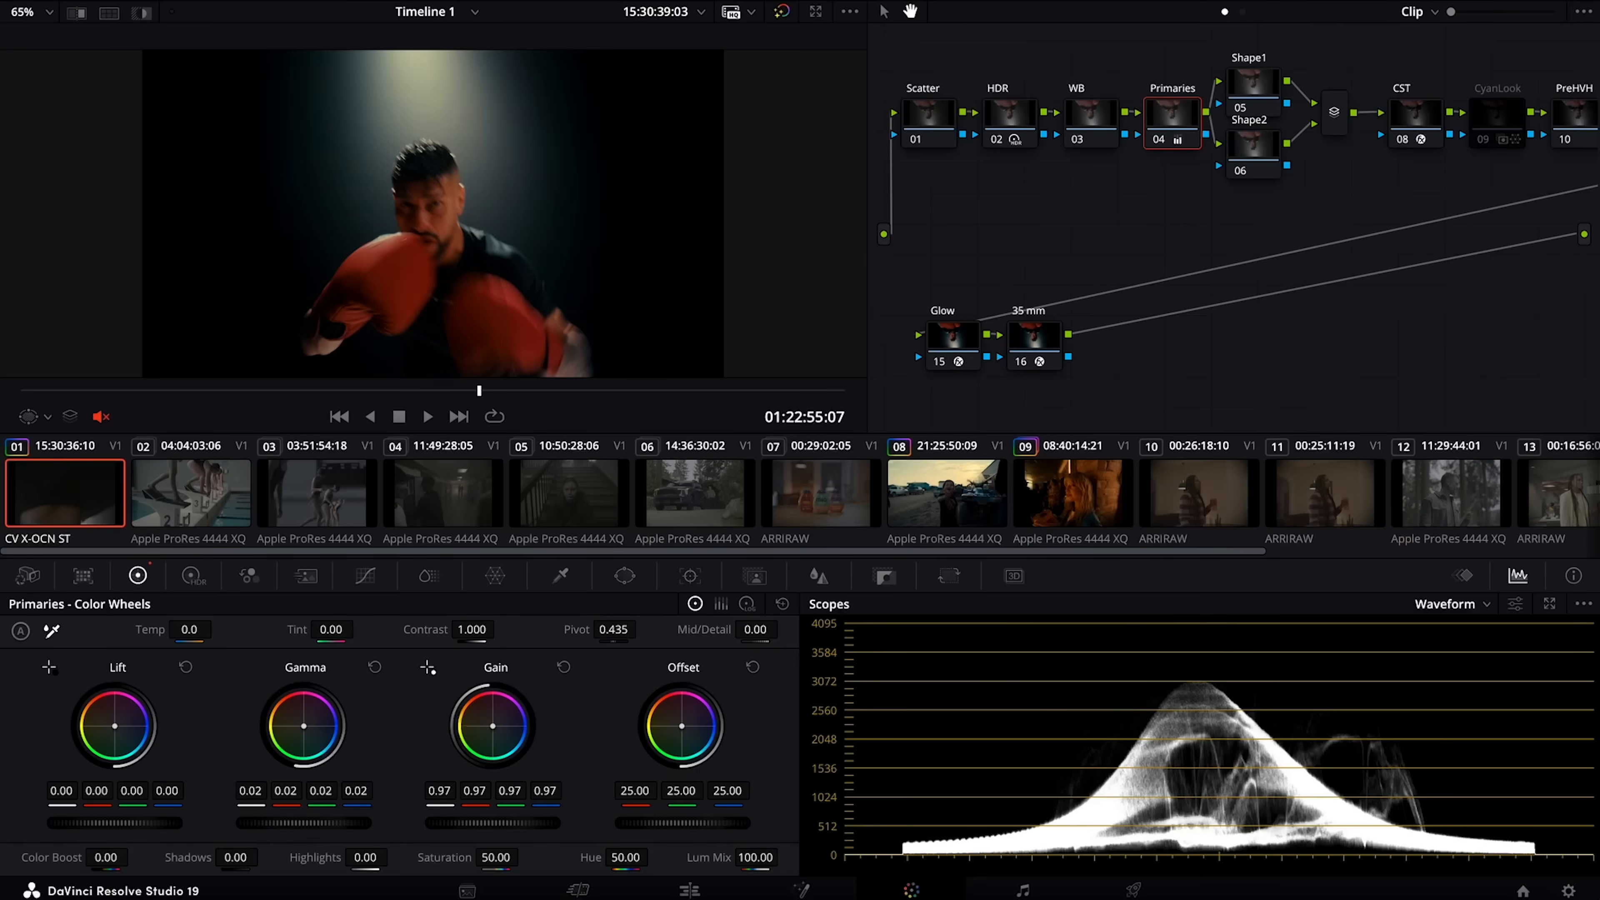
- Apply the grade from the 2383 PowerGrade still to clip 03, viewed at 01:24:44:01, and hide the gallery
{"action": "left_click", "coordinate": [315, 504]}
{"action": "left_click_drag", "start_coordinate": [105, 389], "coordinate": [419, 421]}
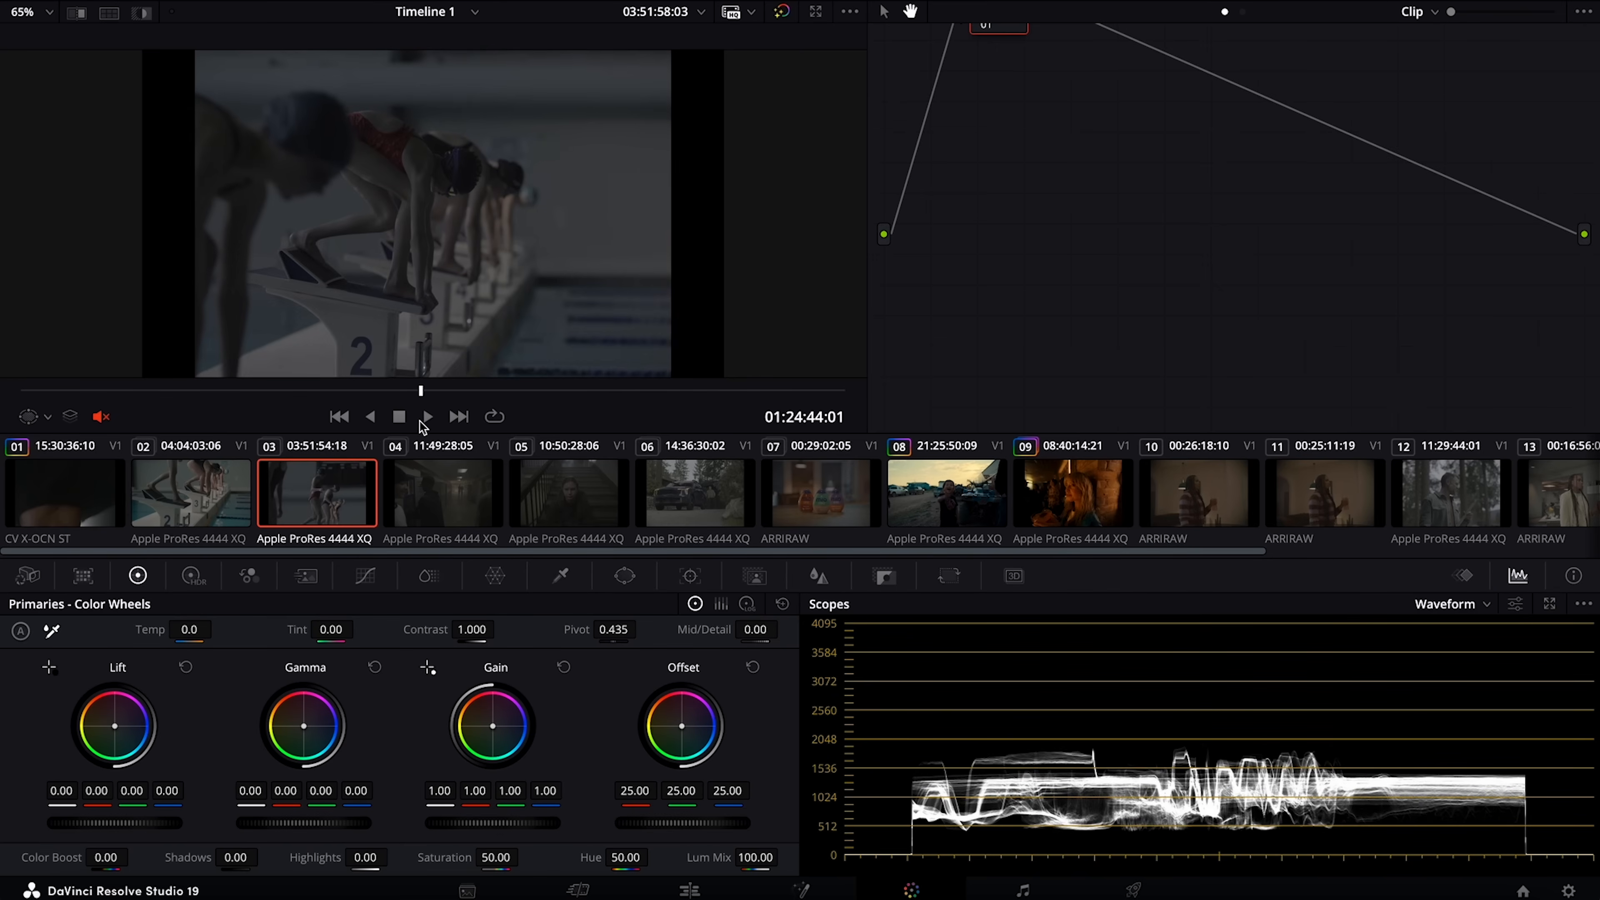
{"action": "left_click", "coordinate": [126, 2]}
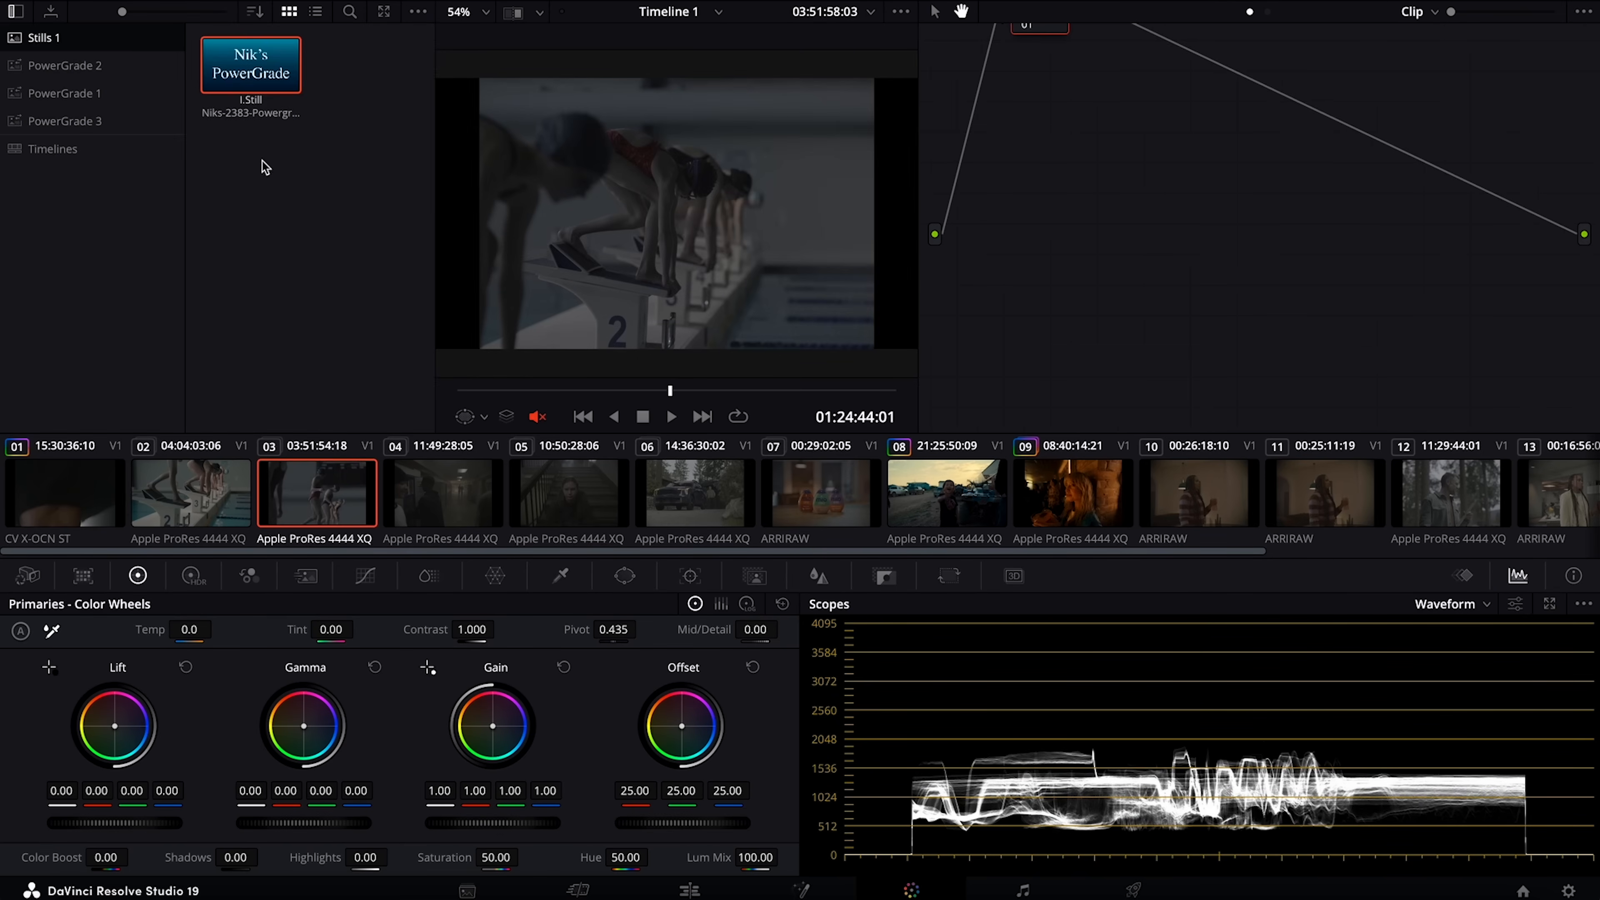
{"action": "right_click", "coordinate": [263, 79]}
{"action": "left_click", "coordinate": [315, 132]}
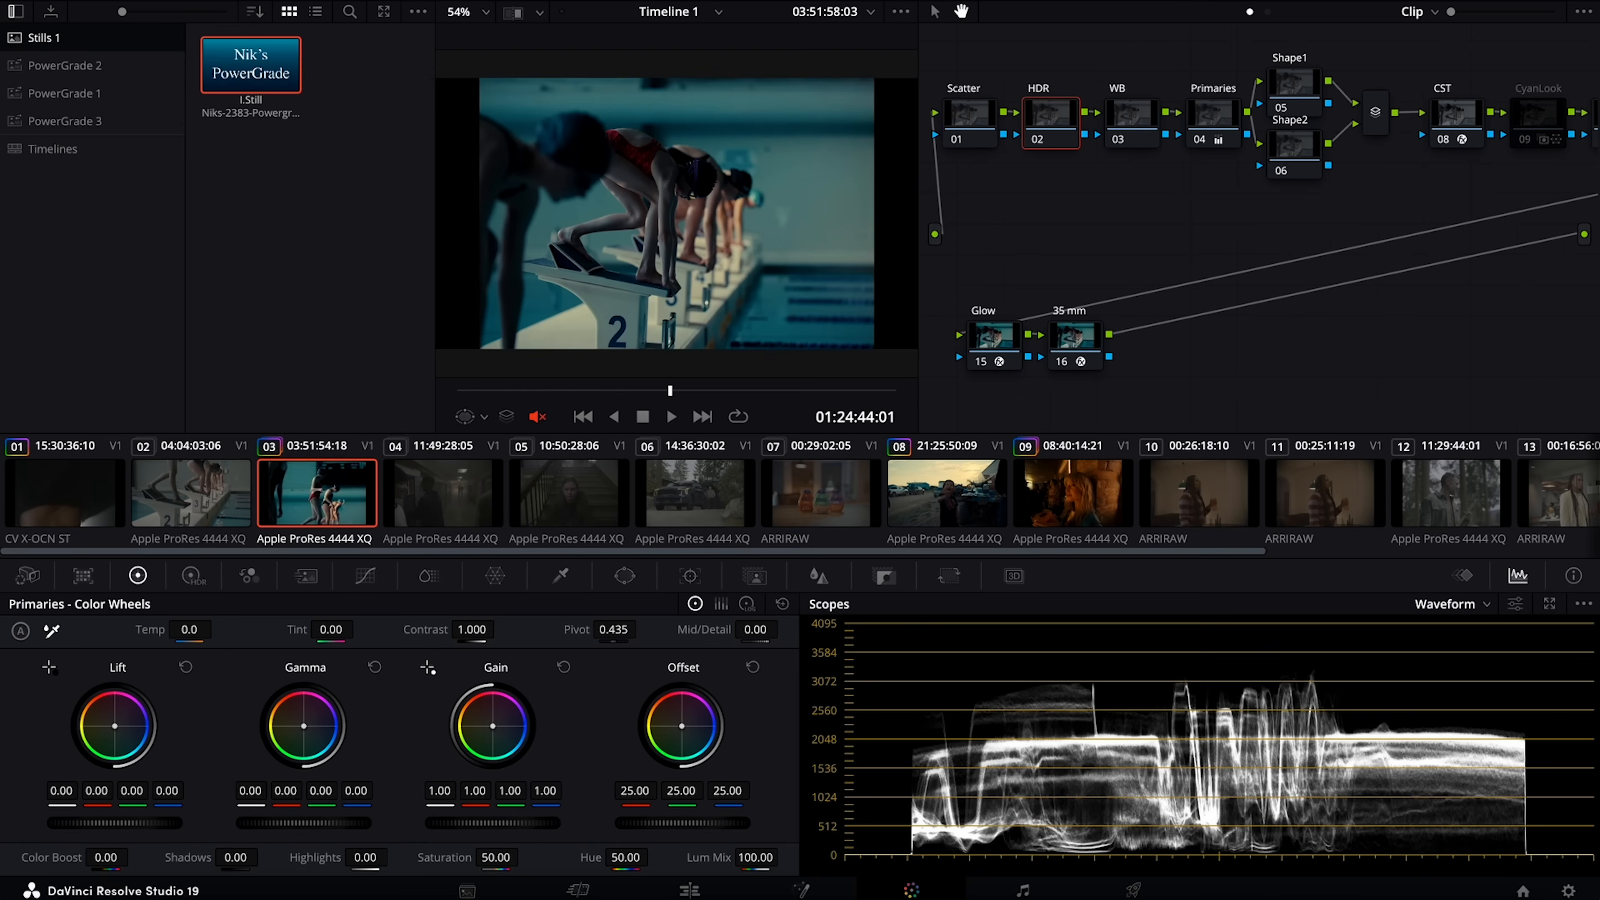
{"action": "left_click", "coordinate": [126, 2]}
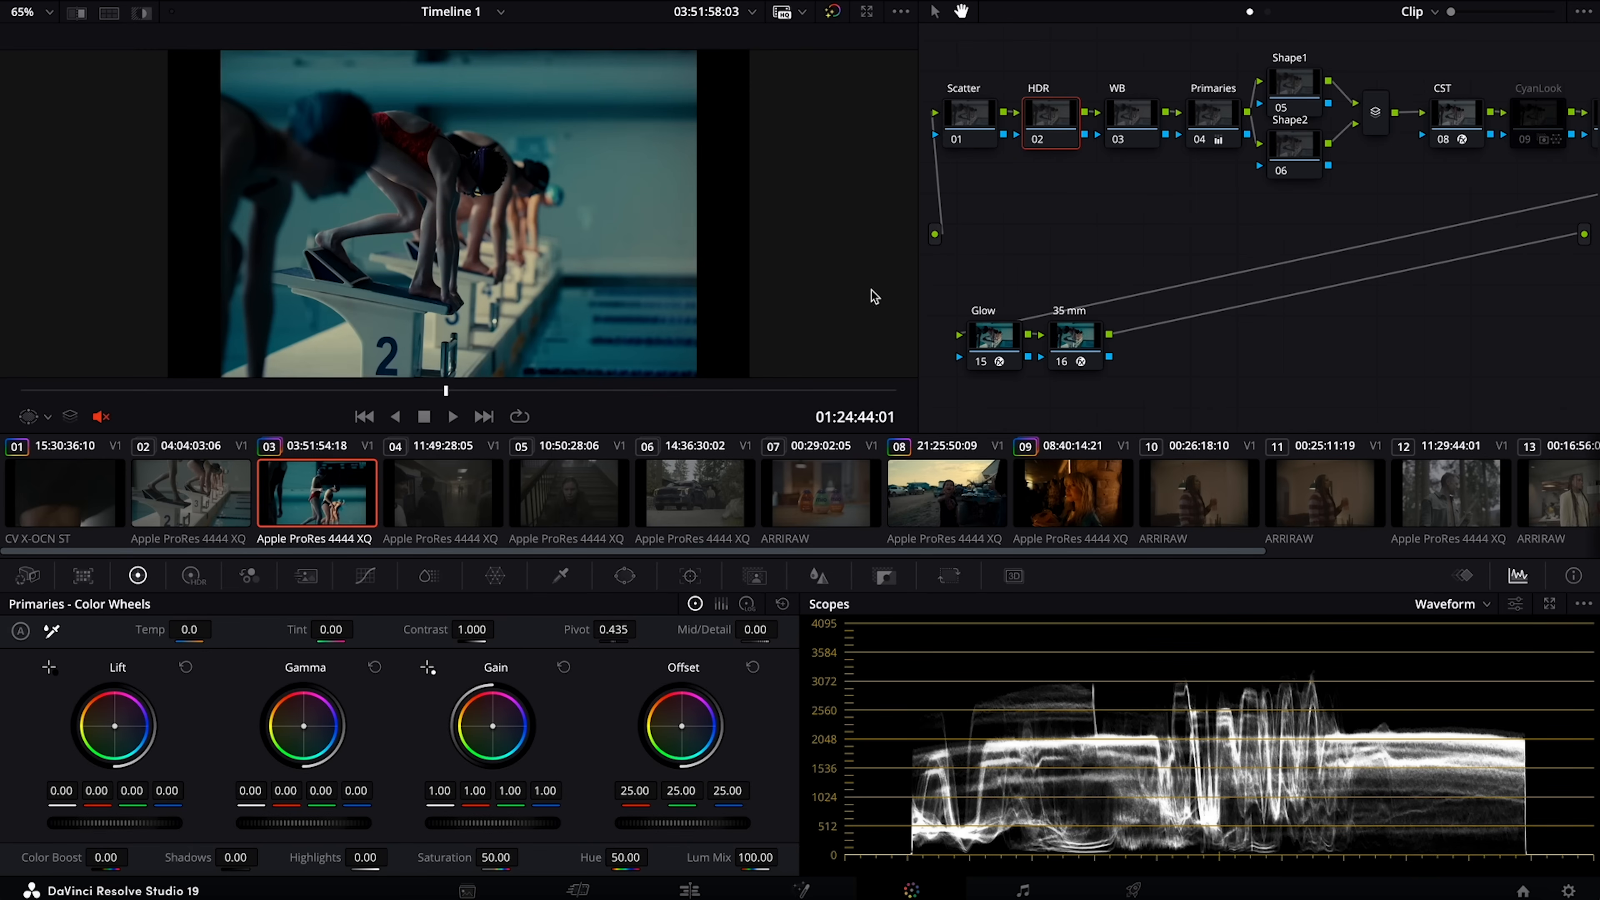
- Set the CST node's Input Color Space to ARRI Wide Gamut 3 and its Input Gamma to ARRI LogC3 on clip 03
{"action": "left_click_drag", "start_coordinate": [918, 294], "coordinate": [627, 310]}
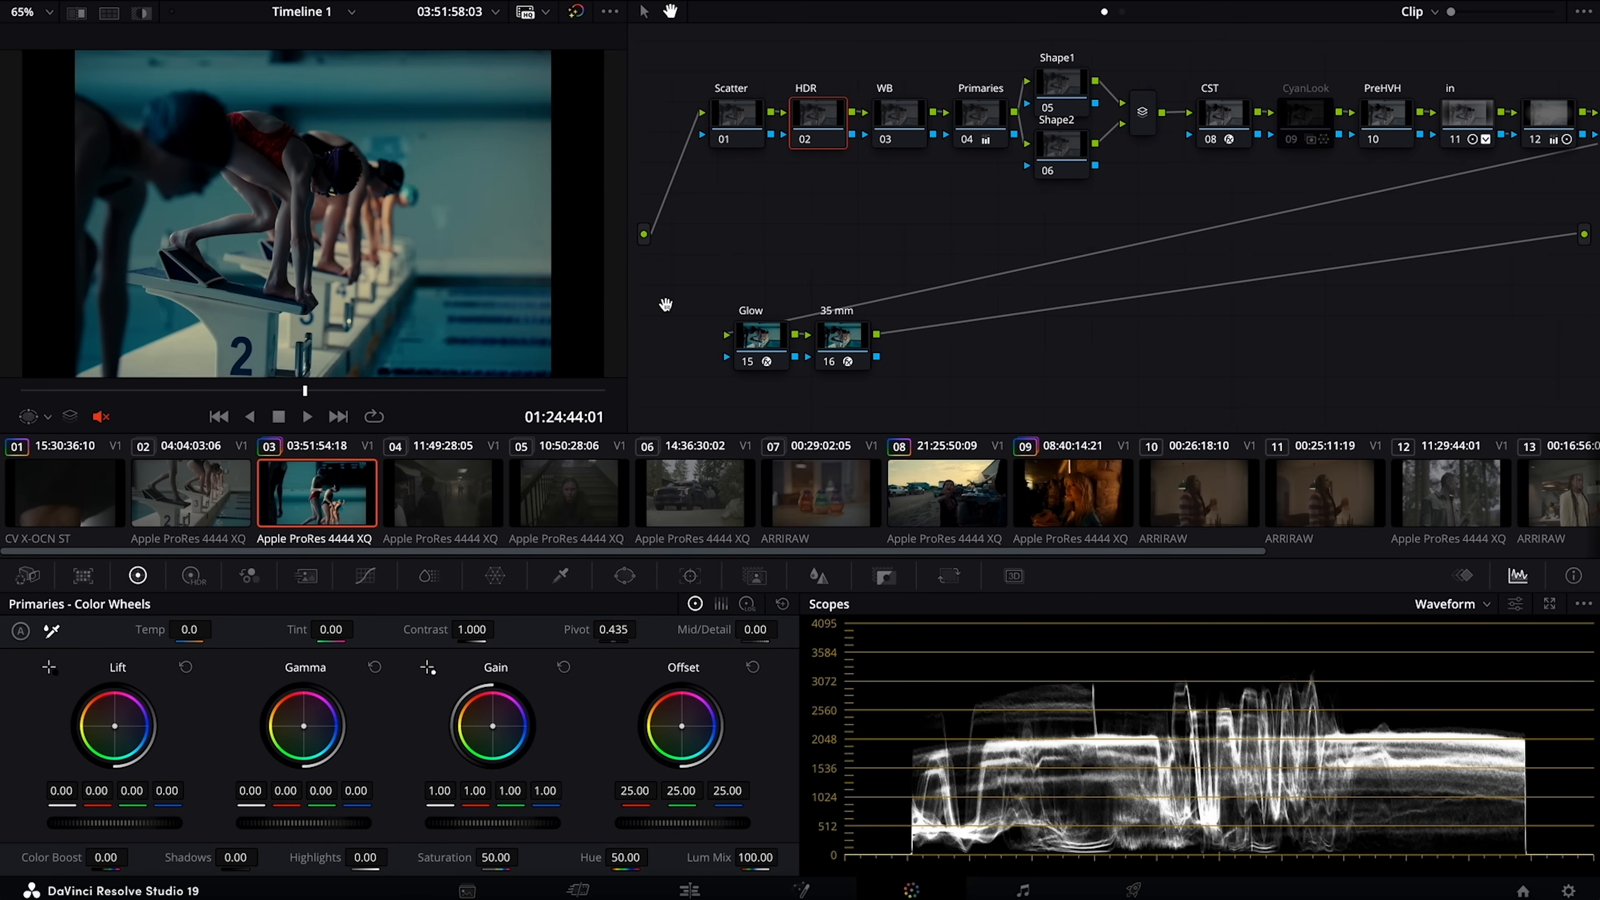
{"action": "left_click", "coordinate": [1231, 120]}
{"action": "left_click", "coordinate": [1392, 22]}
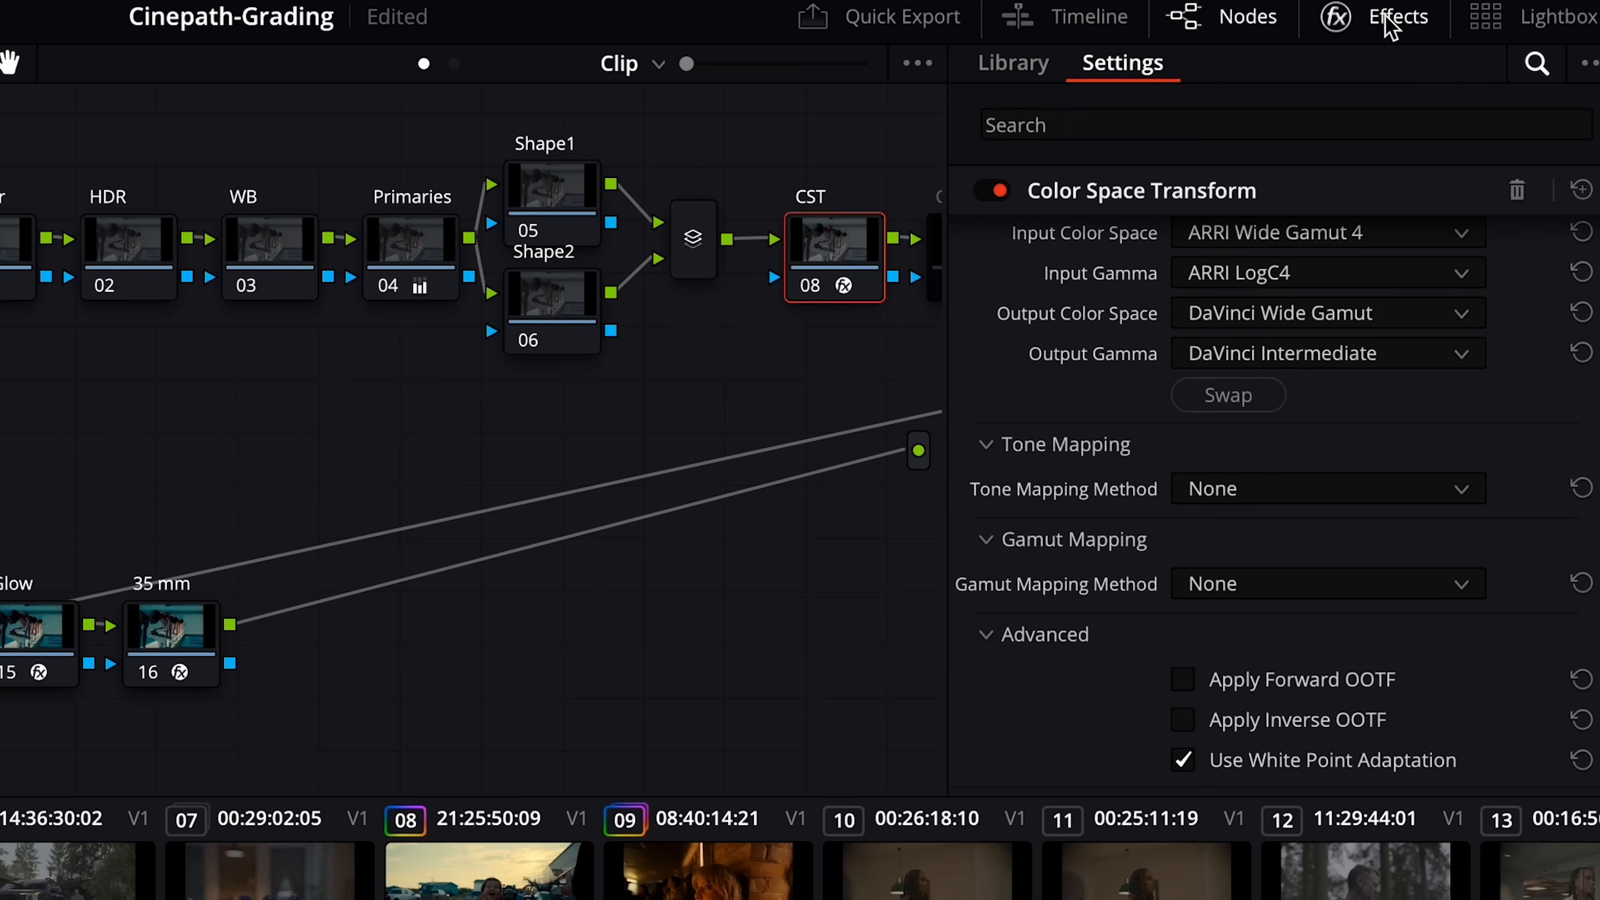
{"action": "scroll", "coordinate": [1017, 444], "scroll_direction": "up", "scroll_amount": 1}
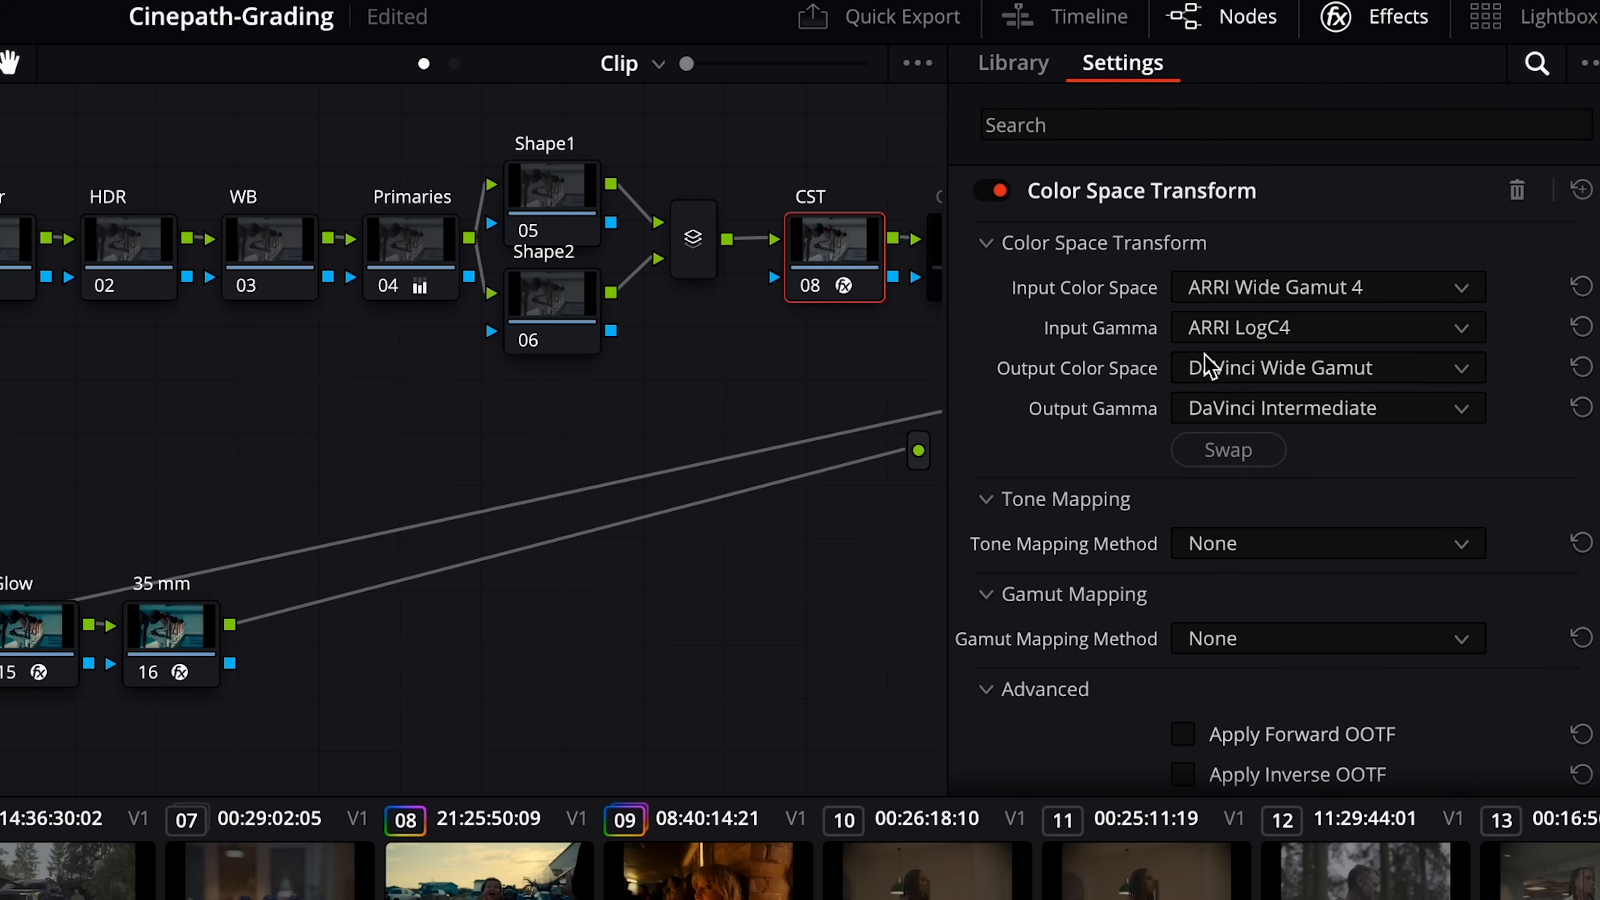
{"action": "left_click", "coordinate": [1279, 292]}
{"action": "scroll", "coordinate": [1283, 338], "scroll_direction": "up", "scroll_amount": 1}
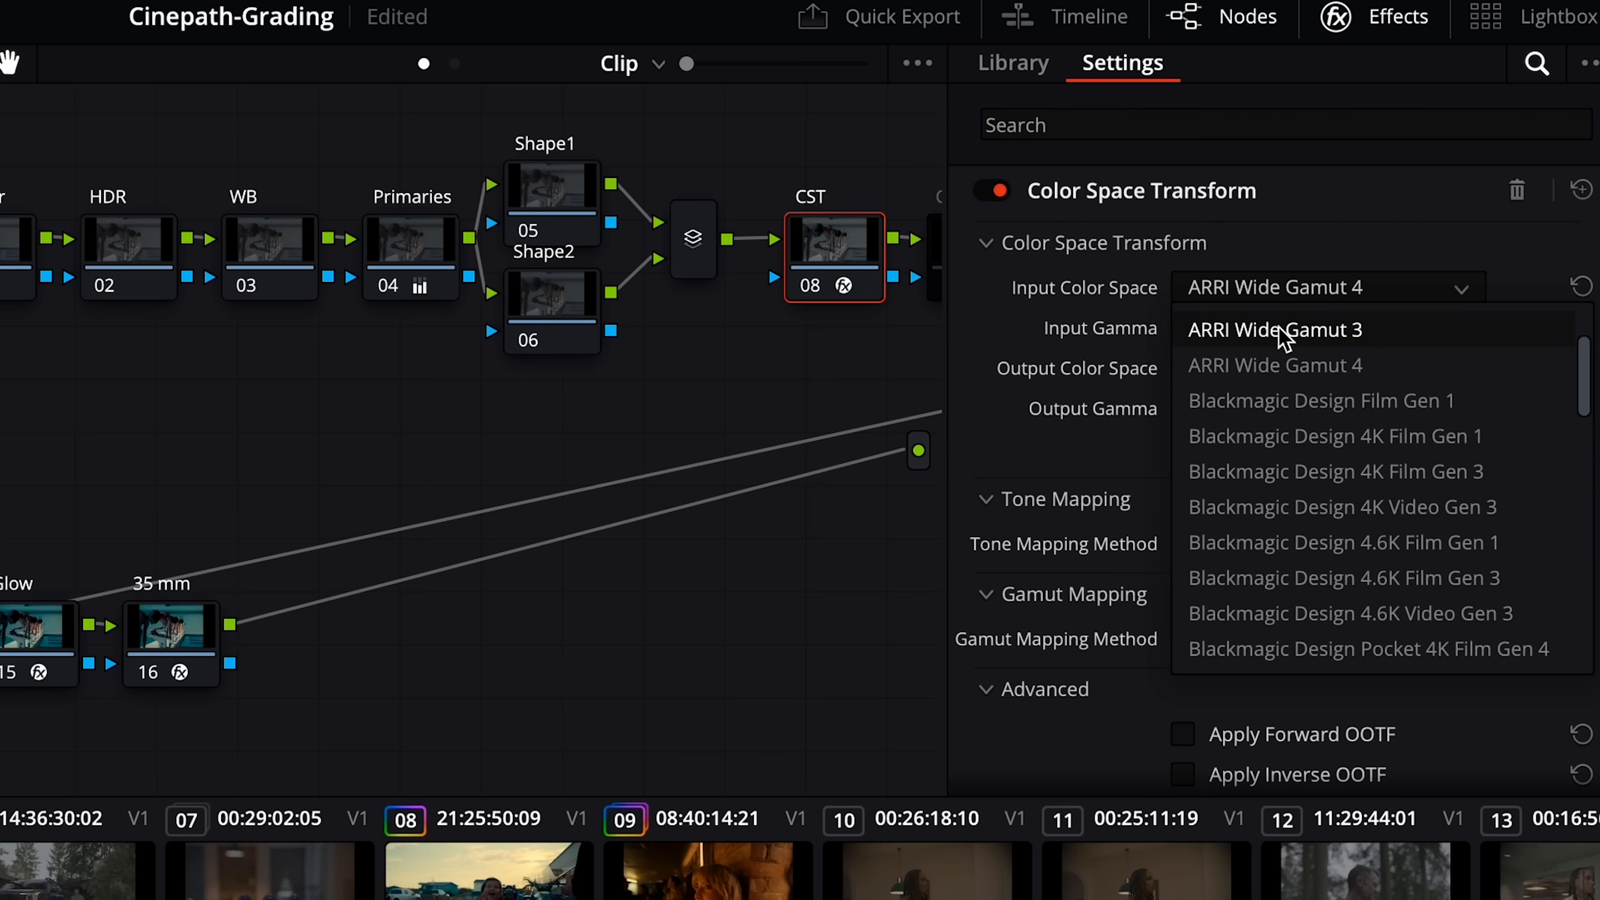
{"action": "left_click", "coordinate": [1282, 334]}
{"action": "left_click", "coordinate": [1285, 324]}
{"action": "scroll", "coordinate": [1309, 433], "scroll_direction": "up", "scroll_amount": 1}
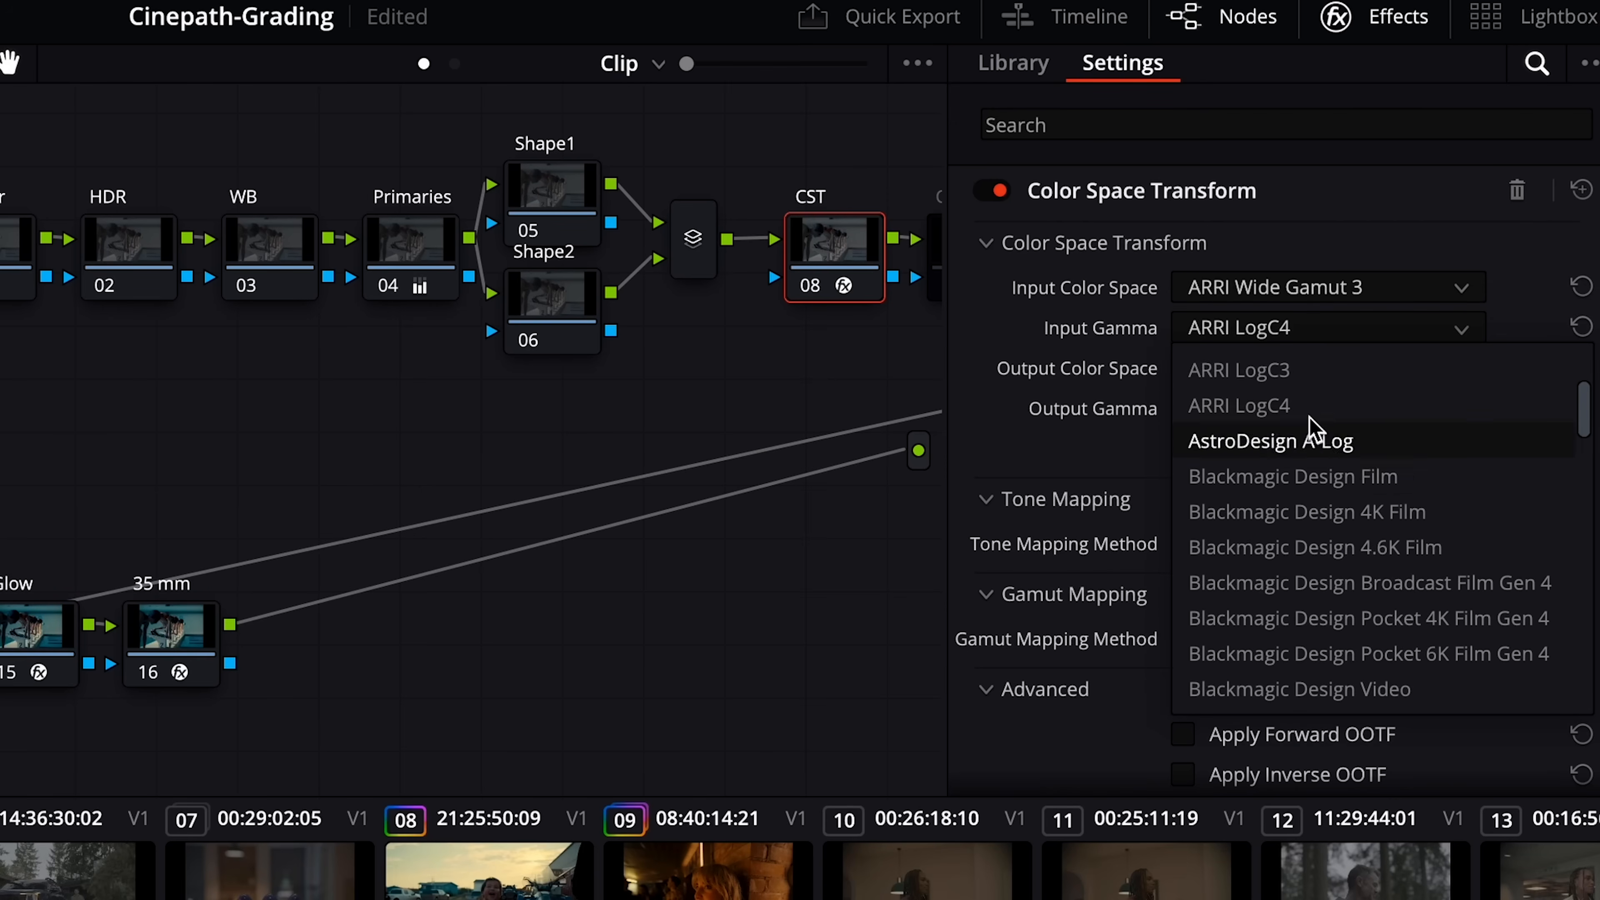
{"action": "left_click", "coordinate": [1285, 372]}
{"action": "left_click", "coordinate": [1374, 16]}
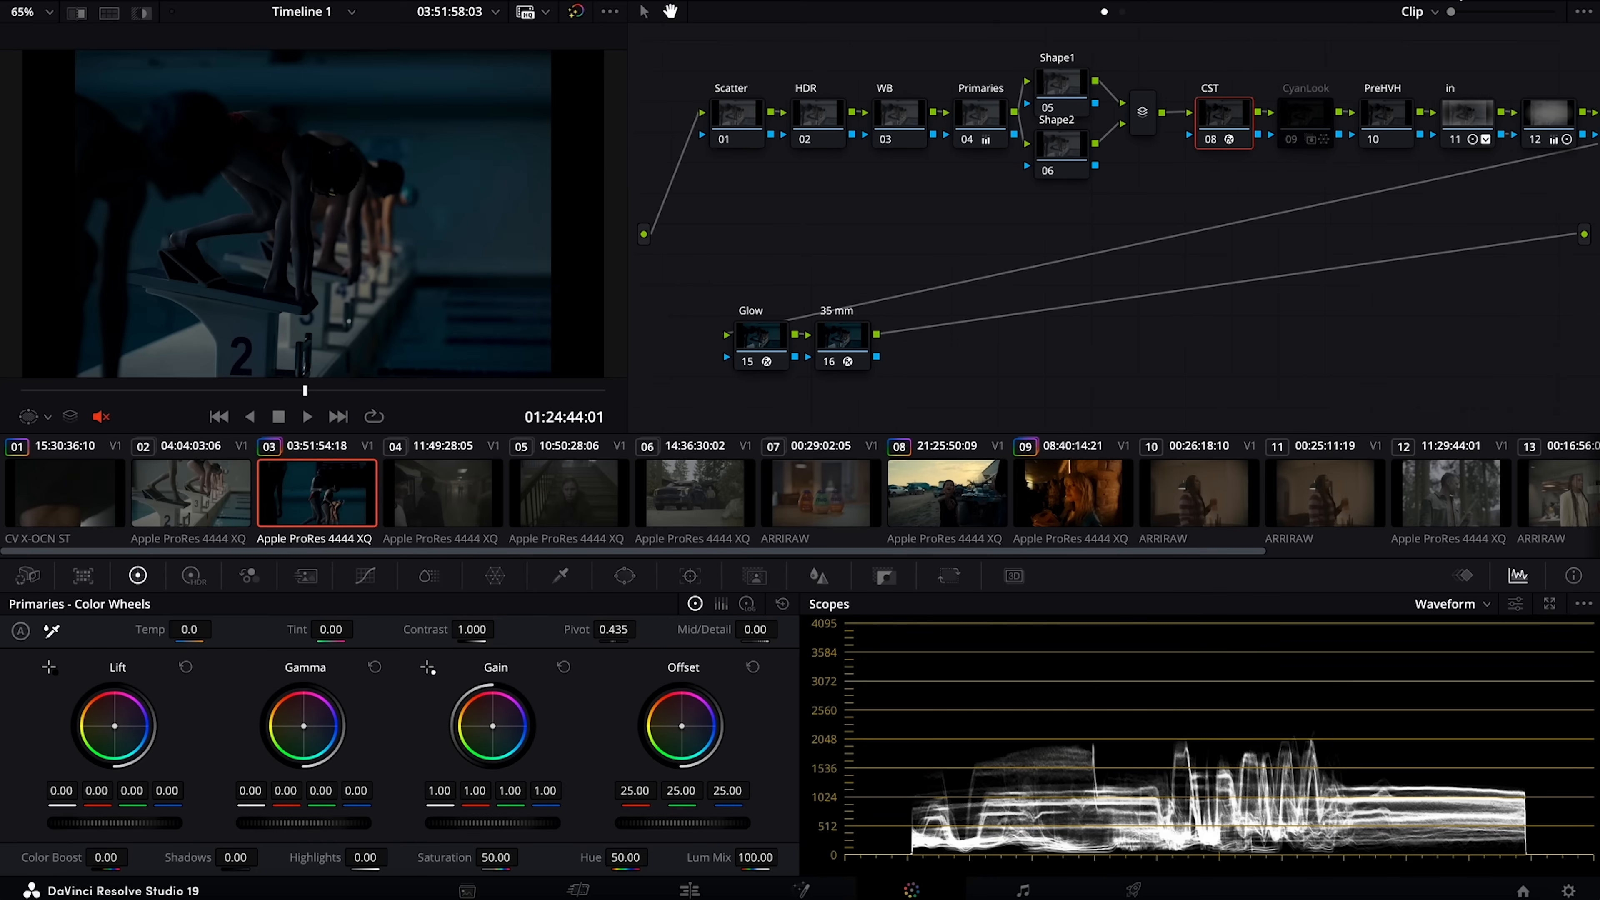
- Set the HDR node's color space to ARRI Wide Gamut 3 and its gamma to match the clip's footage
{"action": "left_click", "coordinate": [835, 117]}
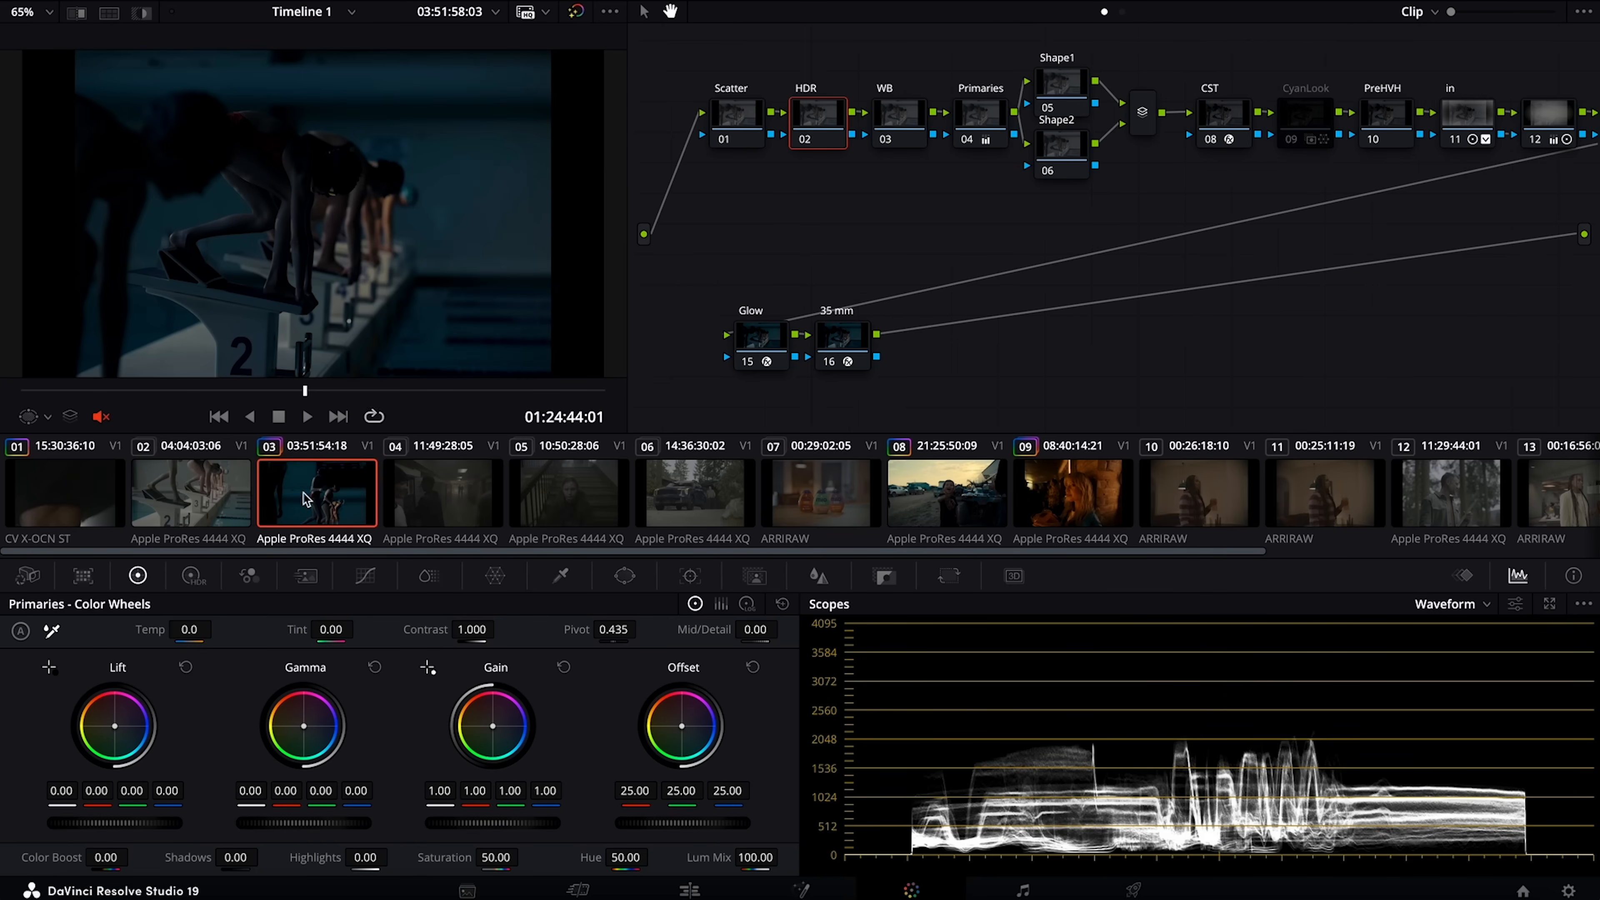
{"action": "left_click", "coordinate": [191, 578]}
{"action": "left_click", "coordinate": [782, 604]}
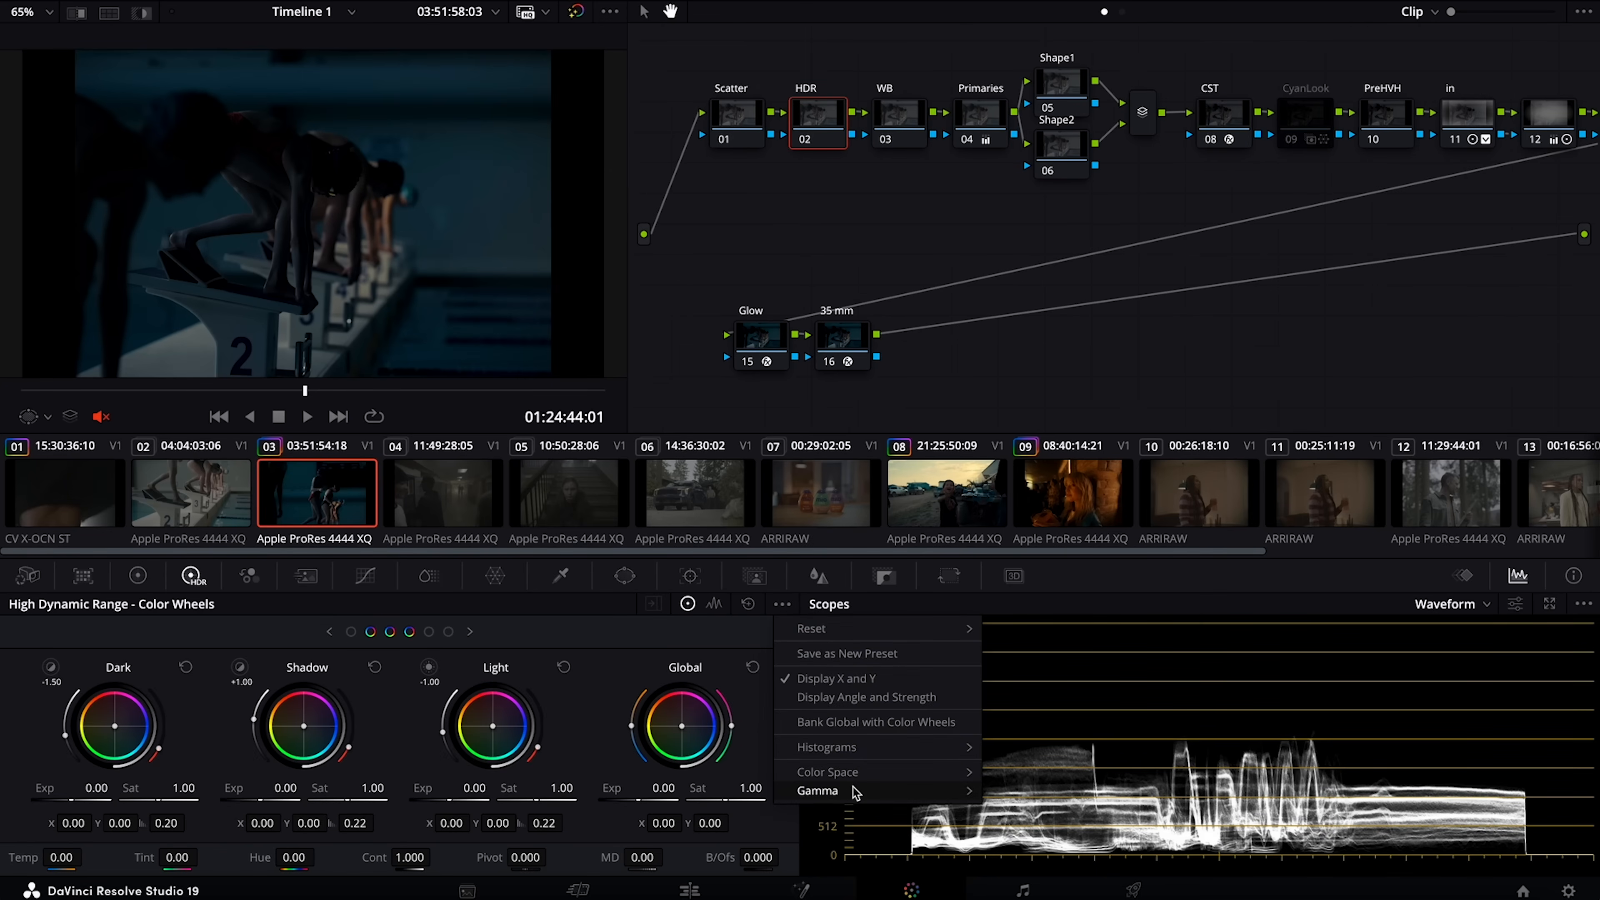
{"action": "mouse_move", "coordinate": [851, 793]}
{"action": "left_click", "coordinate": [1036, 74]}
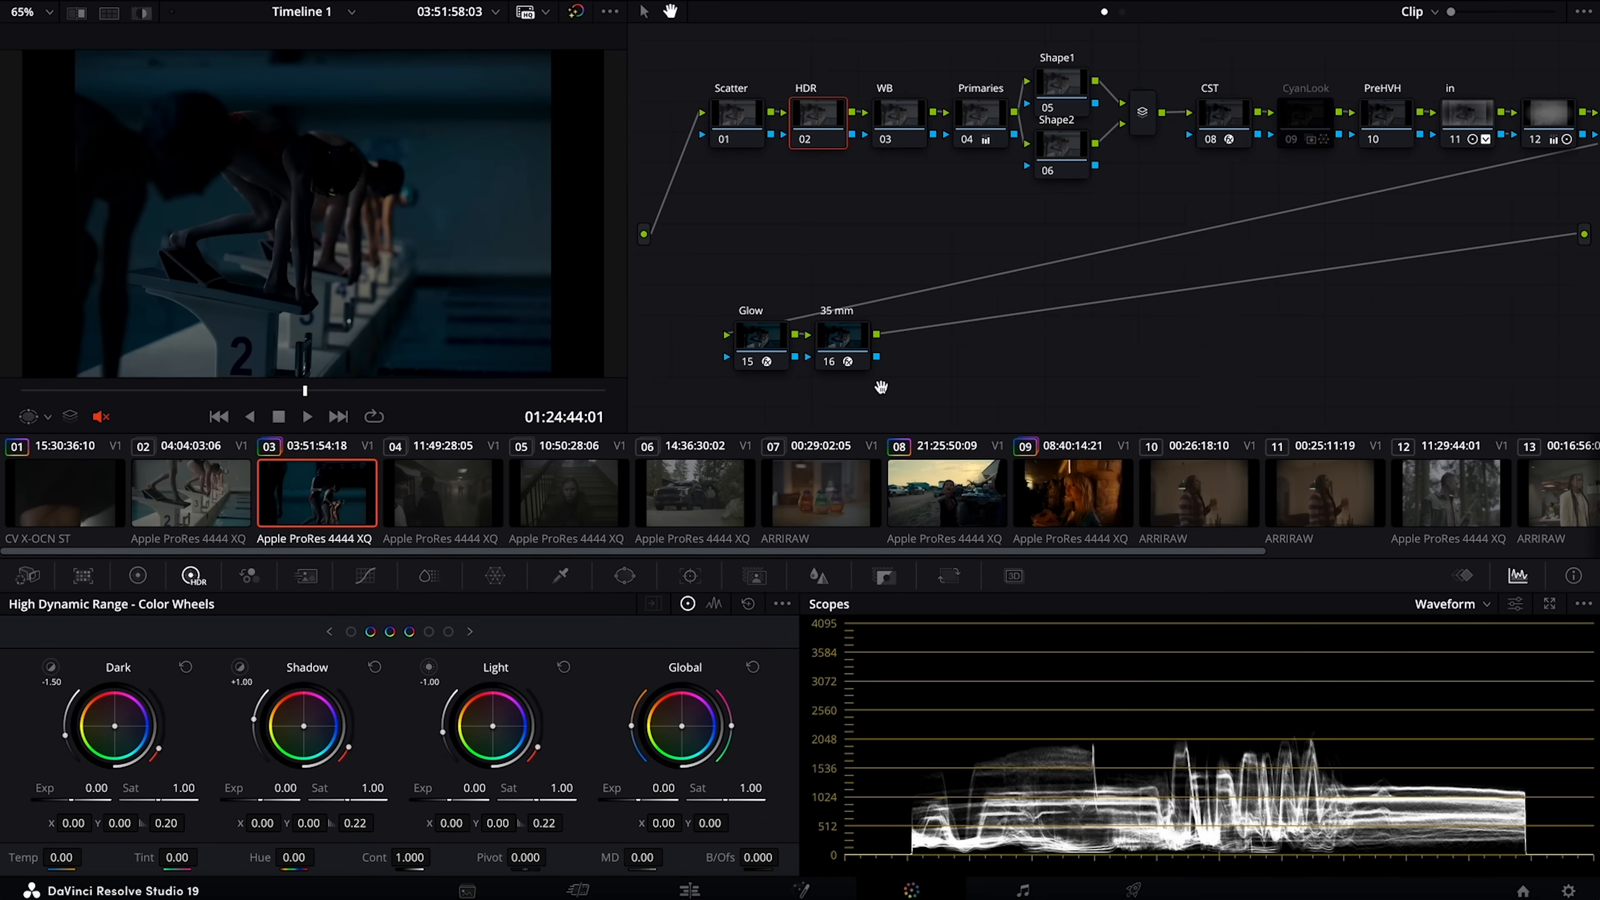
{"action": "left_click", "coordinate": [782, 603]}
{"action": "mouse_move", "coordinate": [885, 772]}
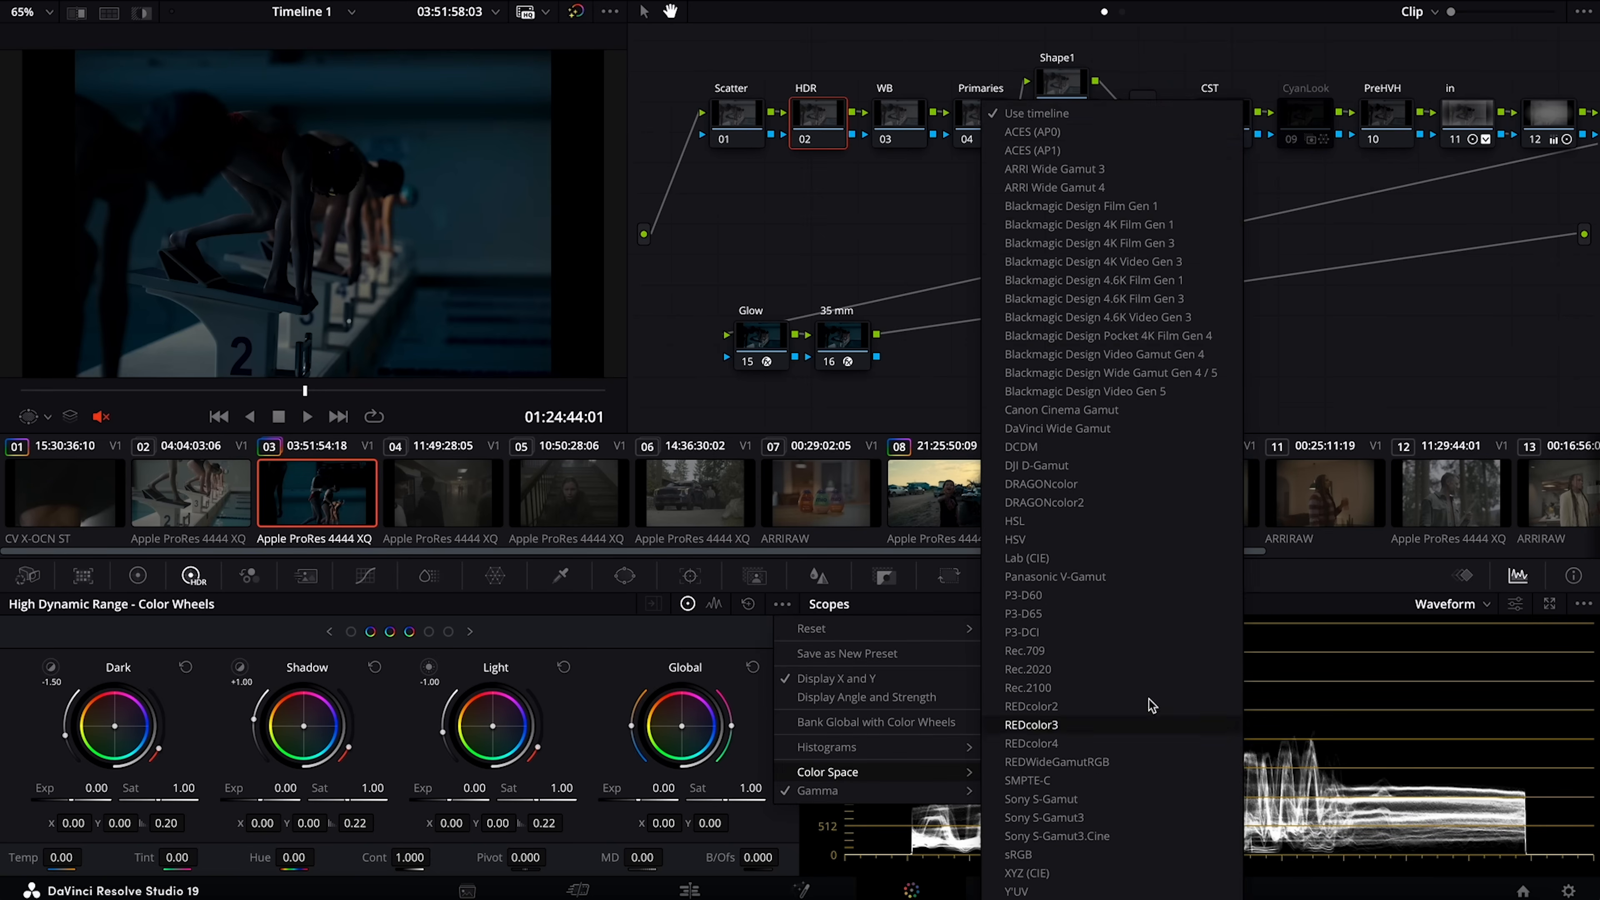
{"action": "left_click", "coordinate": [1078, 168]}
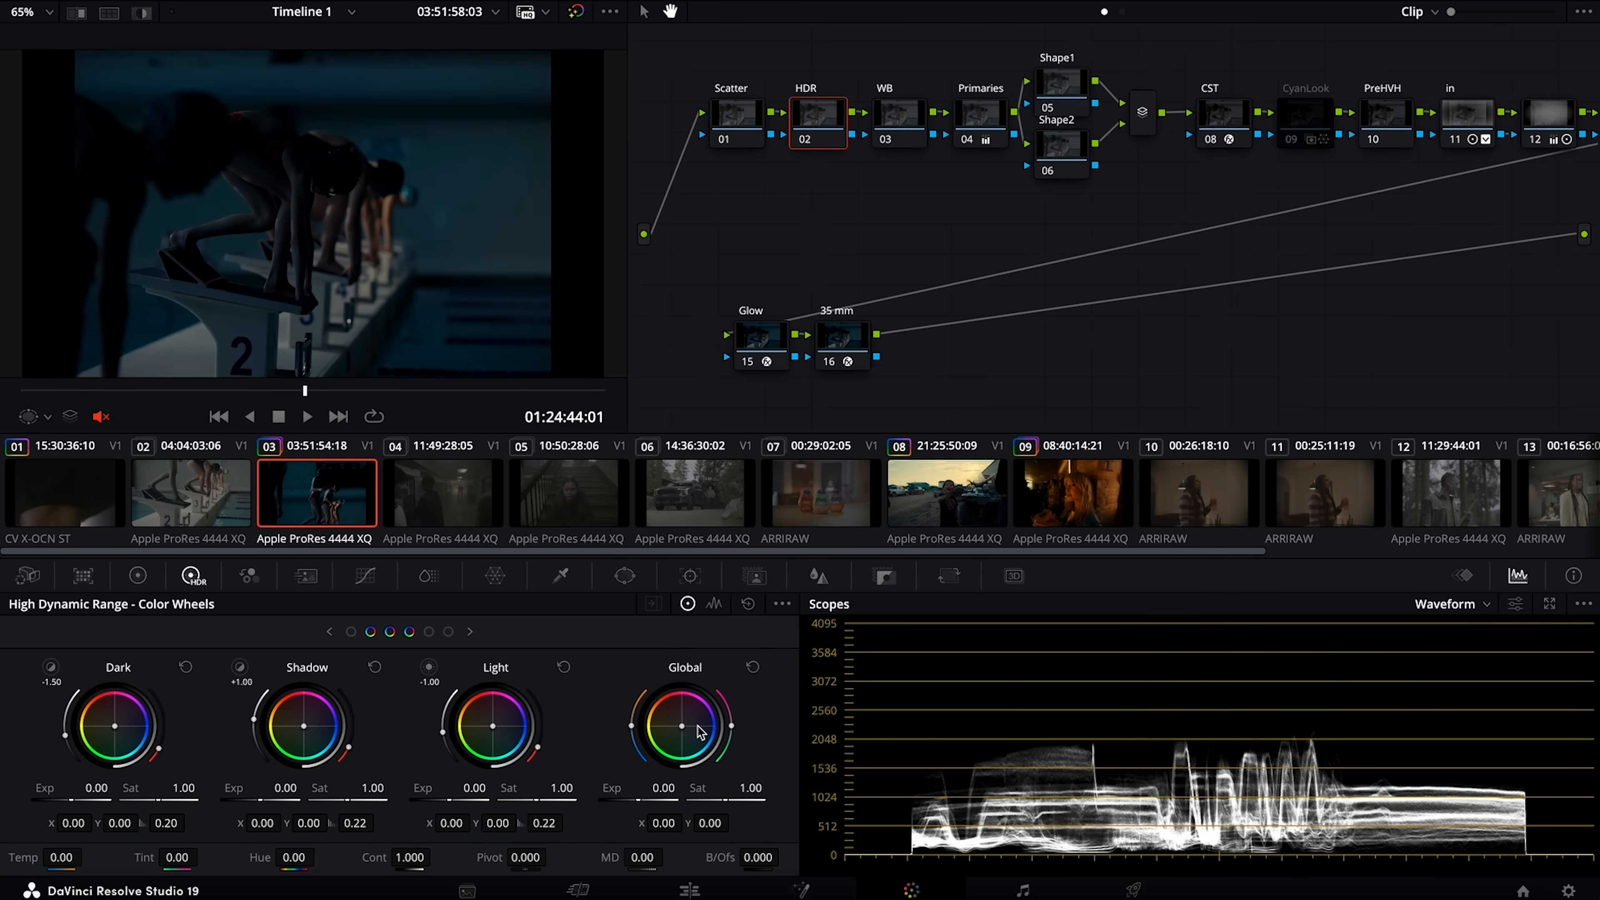
- Raise the HDR node's Global exposure to 1.00 and compare clip 03 with and without its full grade
{"action": "left_click_drag", "start_coordinate": [664, 788], "coordinate": [726, 788]}
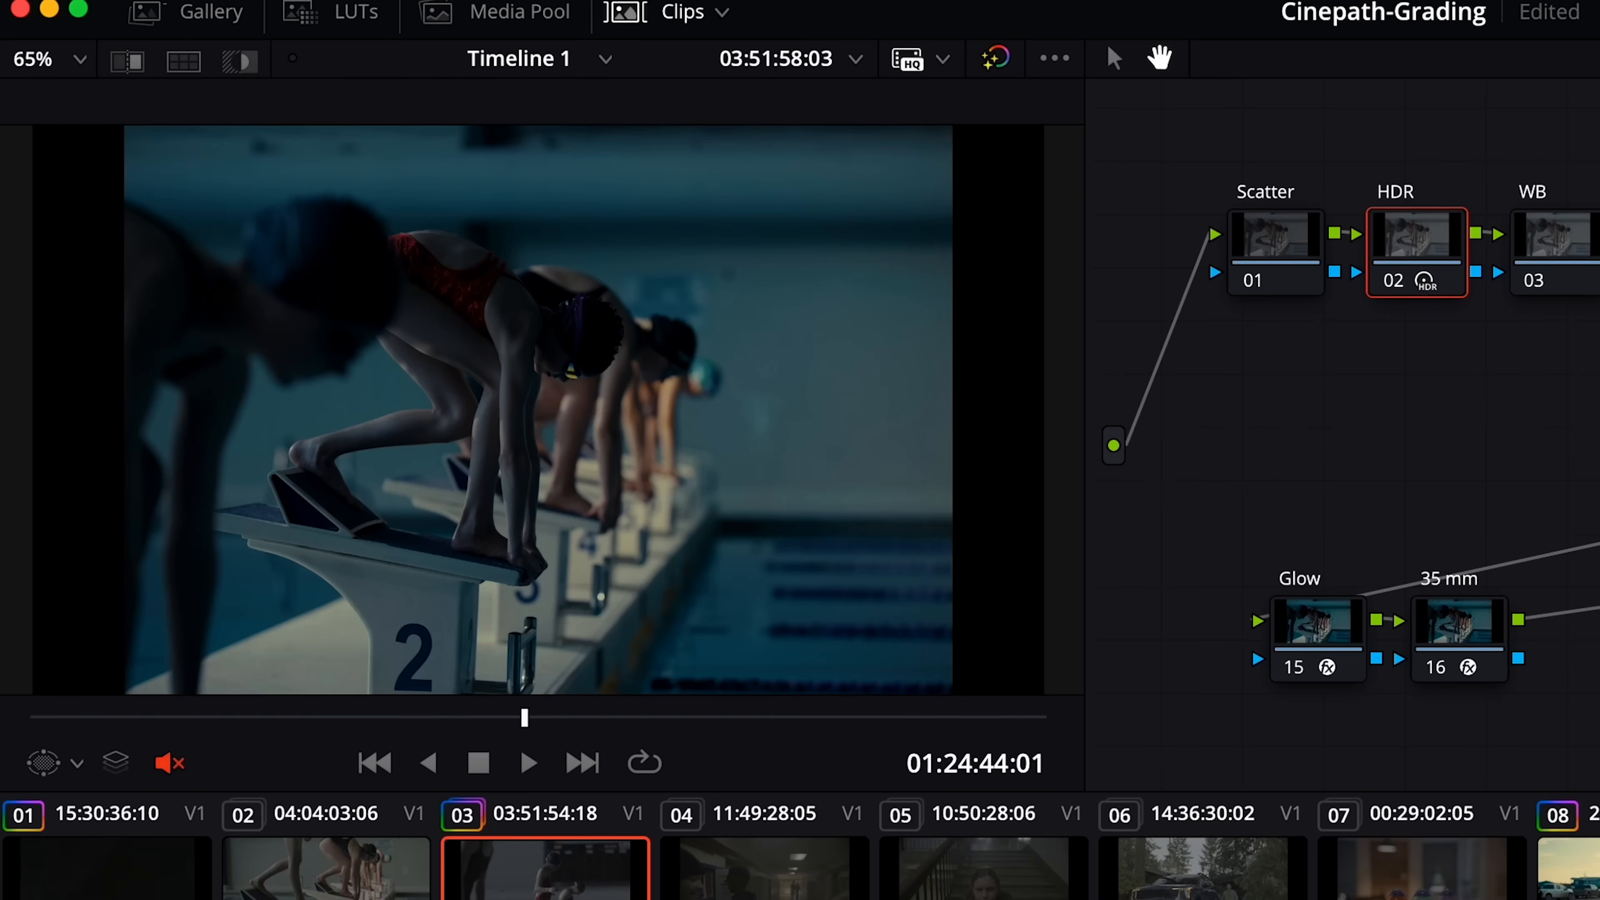
{"action": "key", "text": "shift+d"}
{"action": "key", "text": "shift+d"}
{"action": "key", "text": "shift+d"}
{"action": "key", "text": "shift+d"}
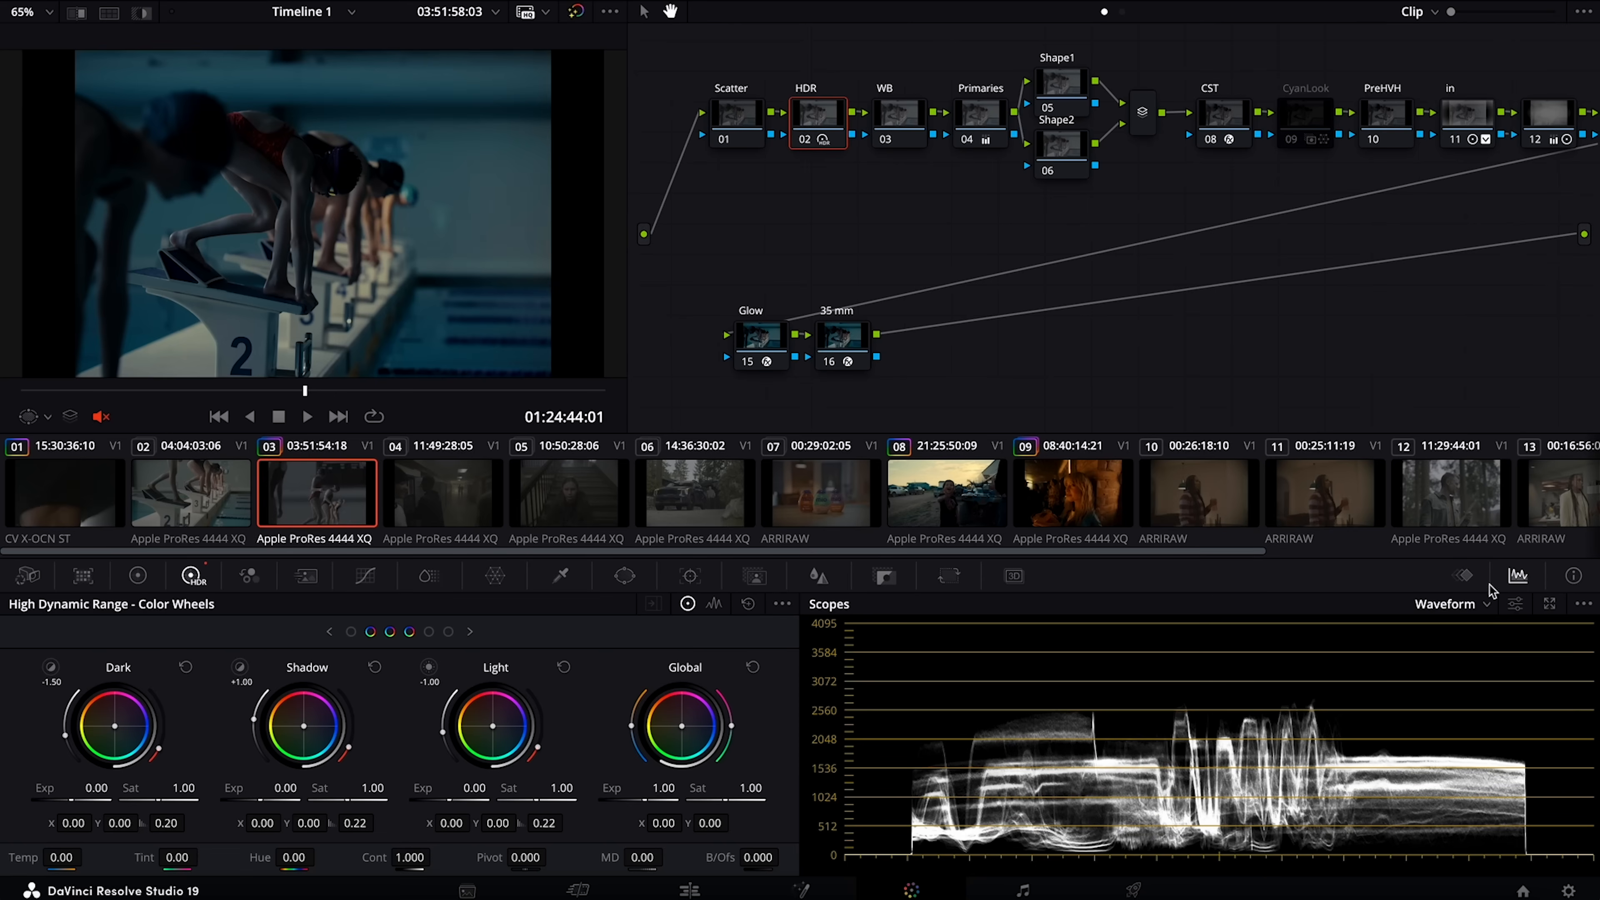
- Show the vectorscope and shift the HDR node's Global color balance away from cyan to neutralize the swimmers shot
{"action": "left_click", "coordinate": [1451, 604]}
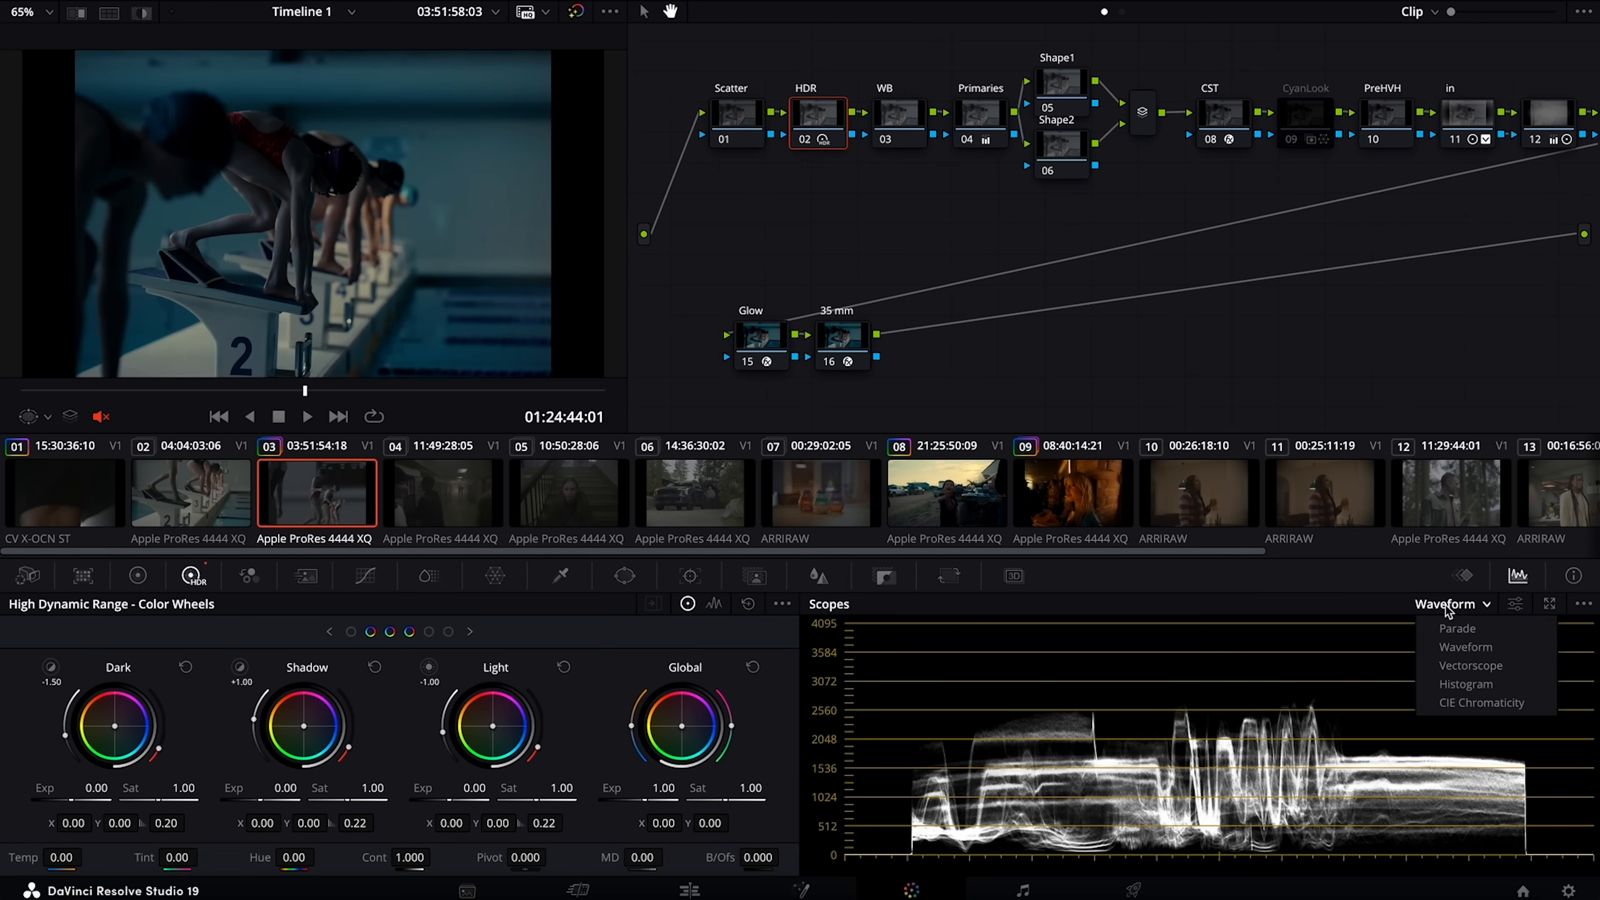
{"action": "left_click", "coordinate": [1451, 667]}
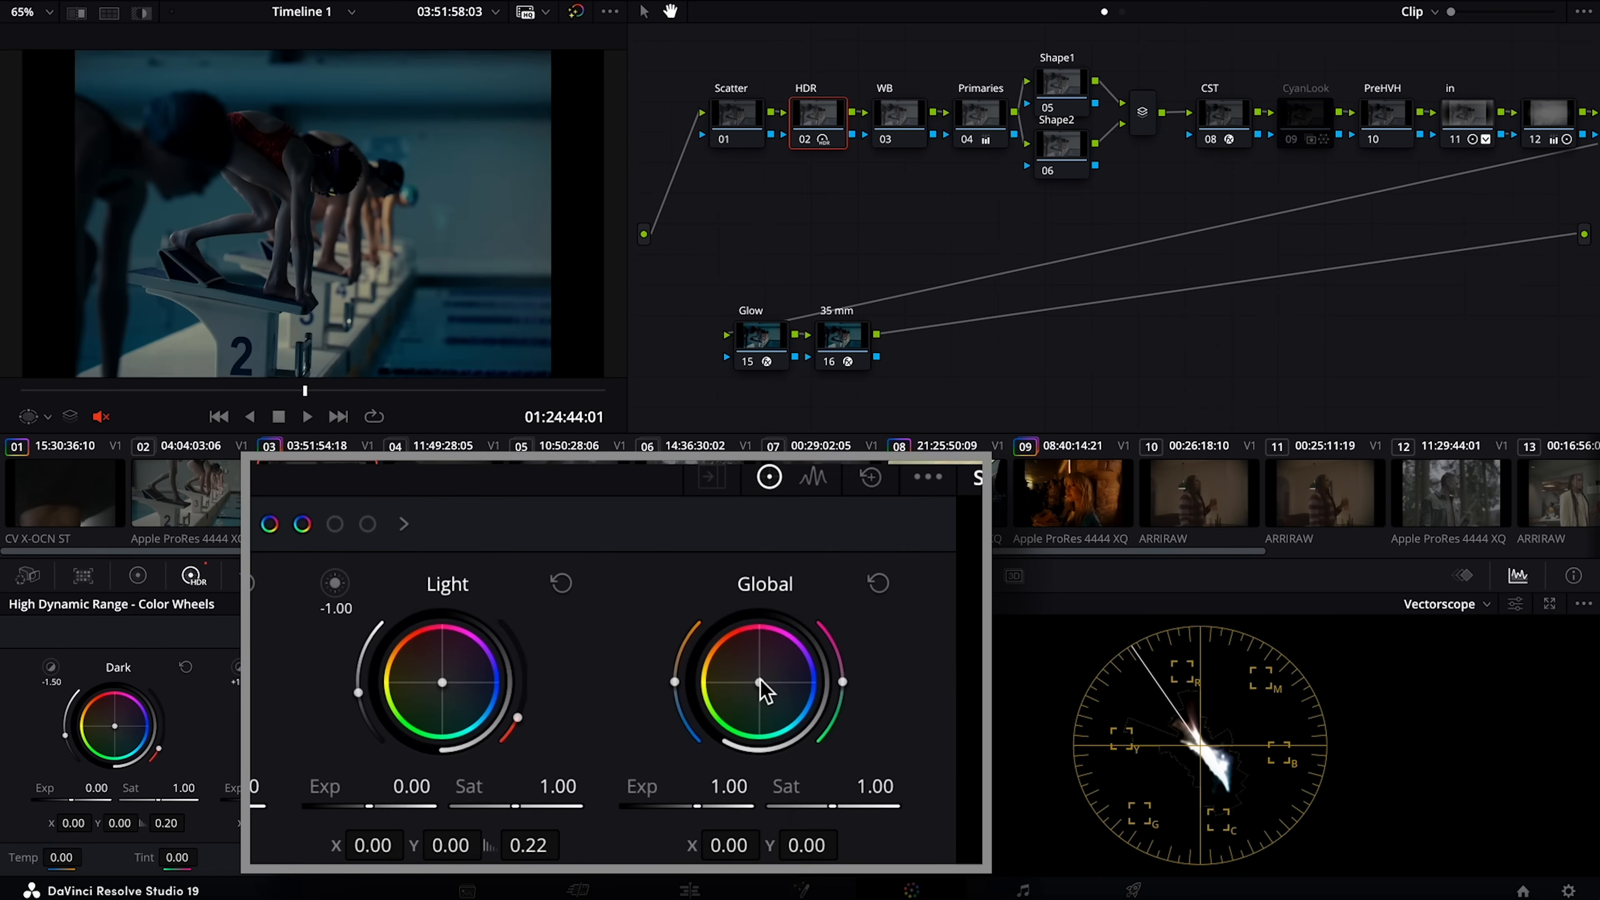
{"action": "left_click_drag", "start_coordinate": [759, 682], "coordinate": [758, 680]}
- Set the master Gain to 1.08 in the Primaries node of clip 03
{"action": "left_click", "coordinate": [968, 108]}
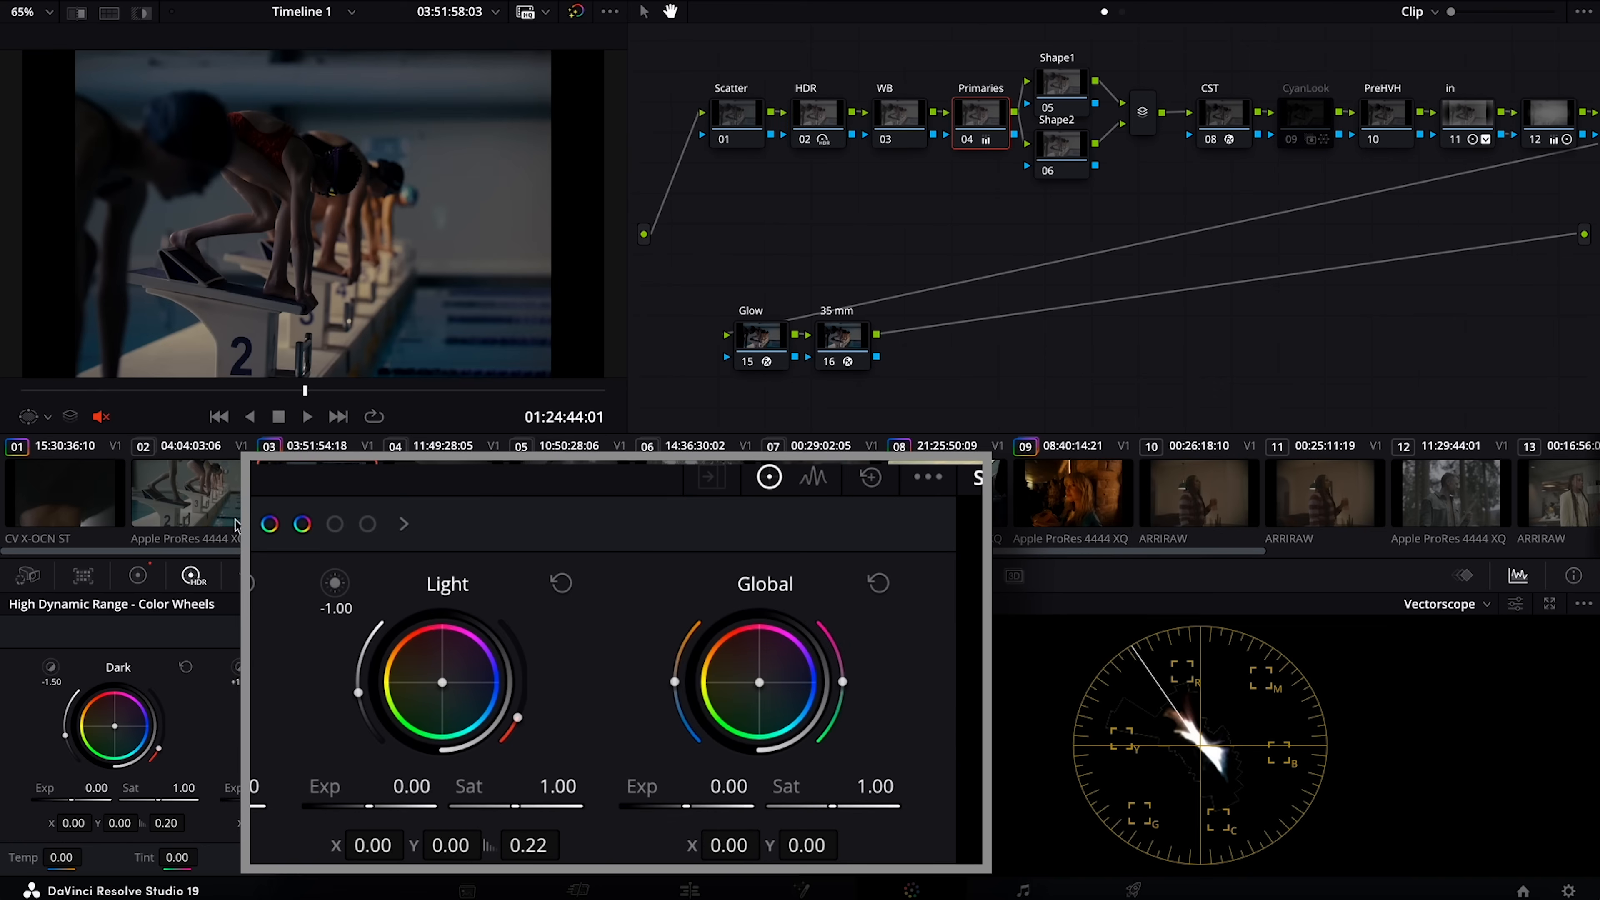
{"action": "left_click", "coordinate": [137, 575]}
{"action": "left_click", "coordinate": [561, 583]}
{"action": "left_click_drag", "start_coordinate": [443, 845], "coordinate": [484, 845]}
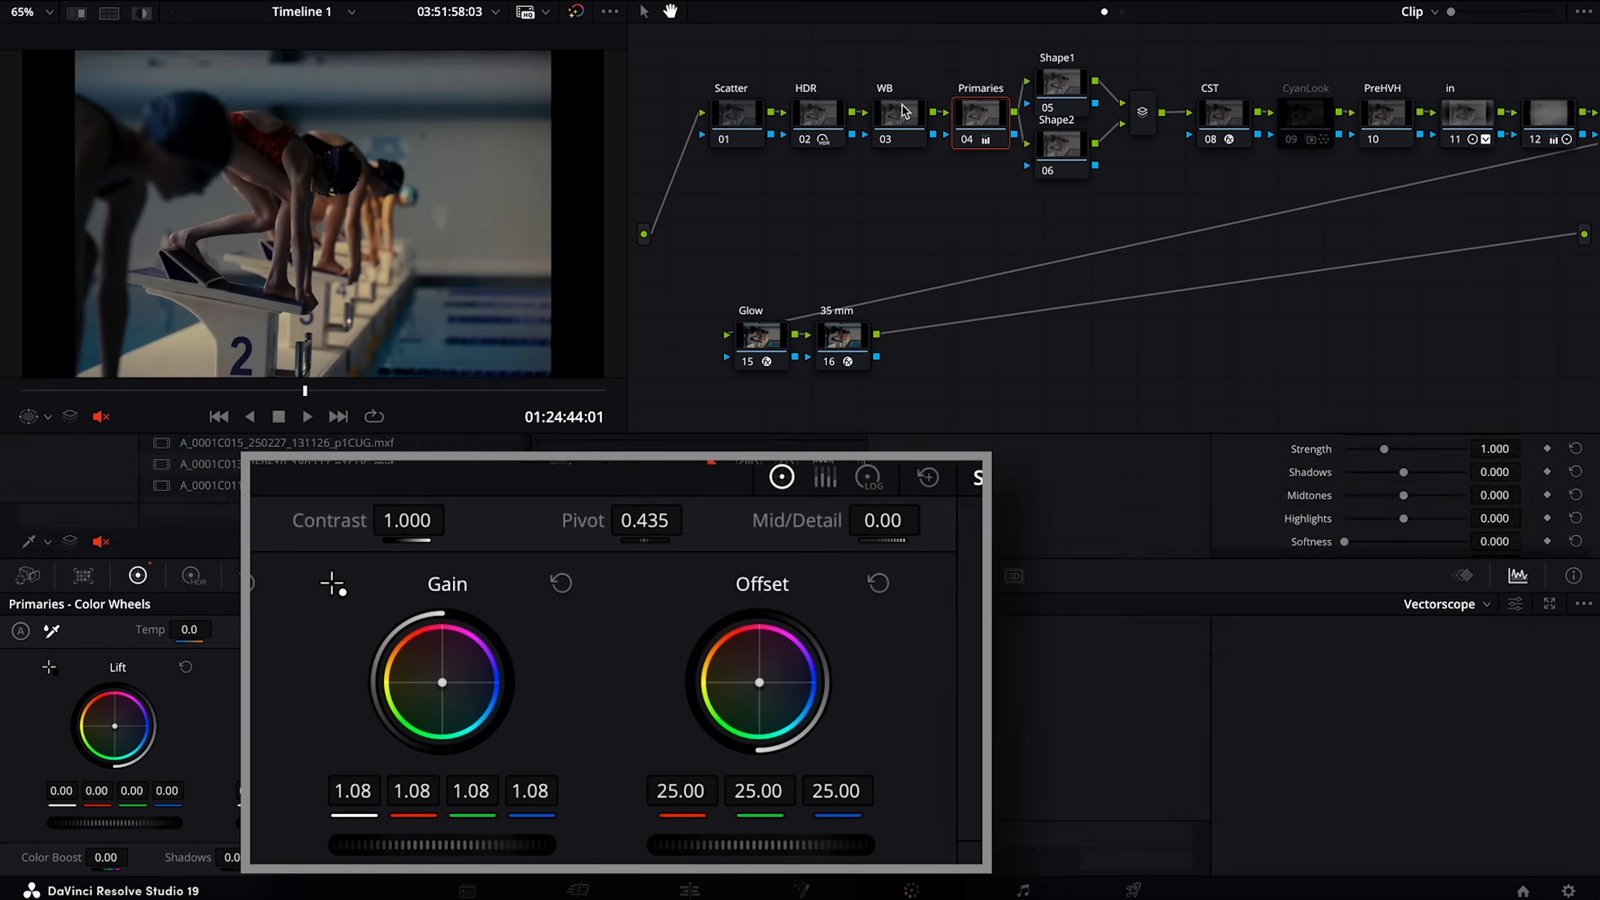
- Inspect clip 03 full screen and compare it with and without its full grade
{"action": "key", "text": "shift+f"}
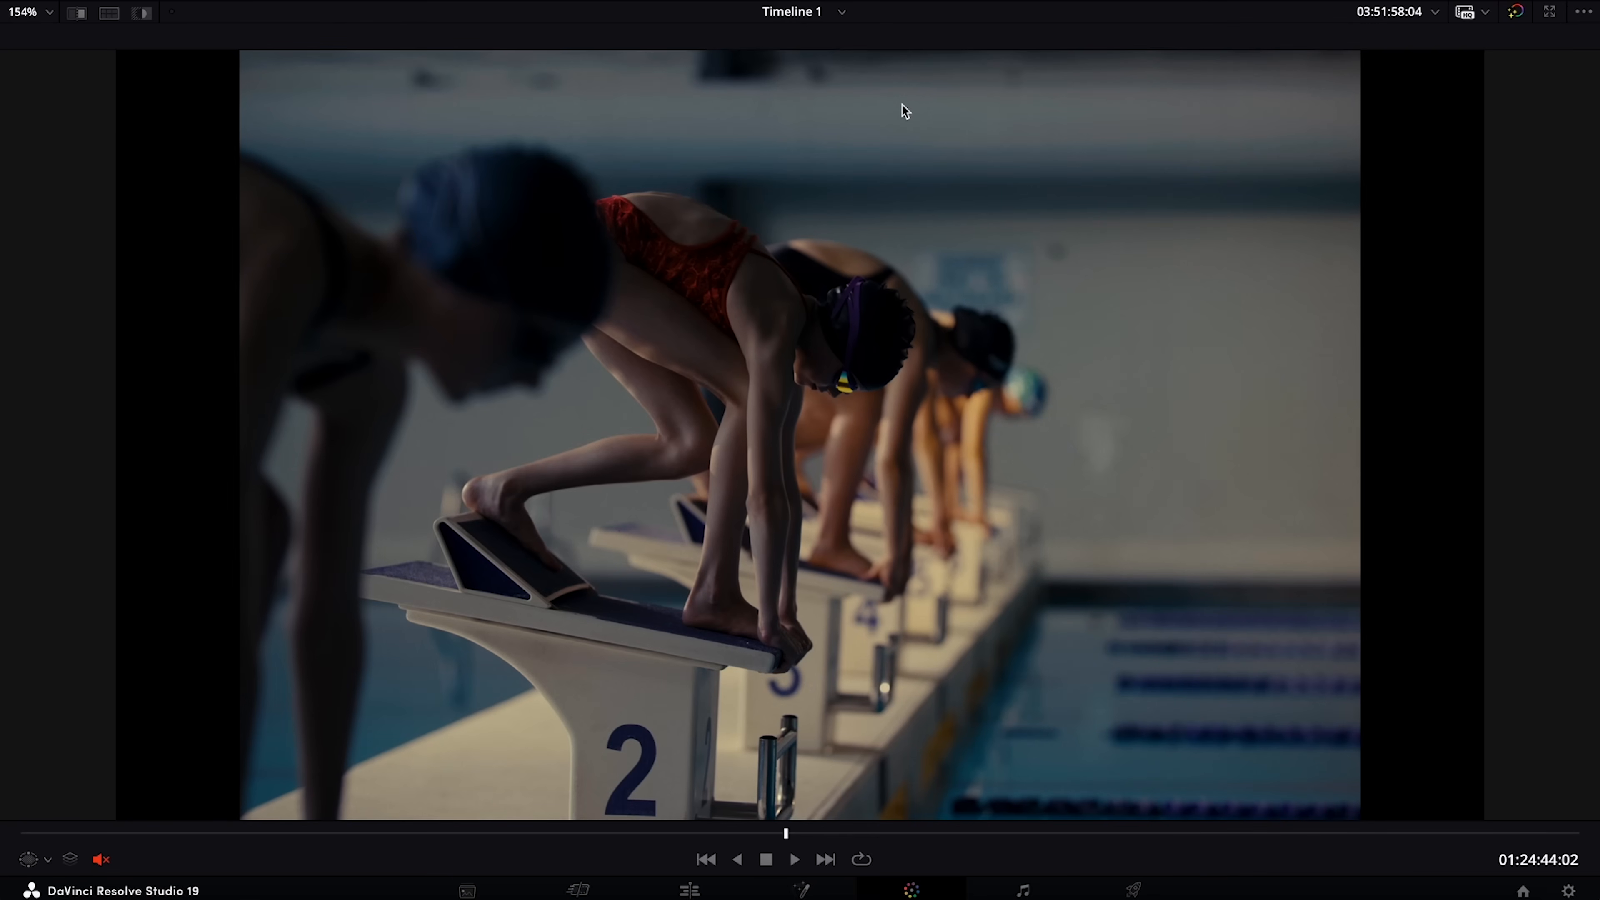
{"action": "key", "text": "shift+f"}
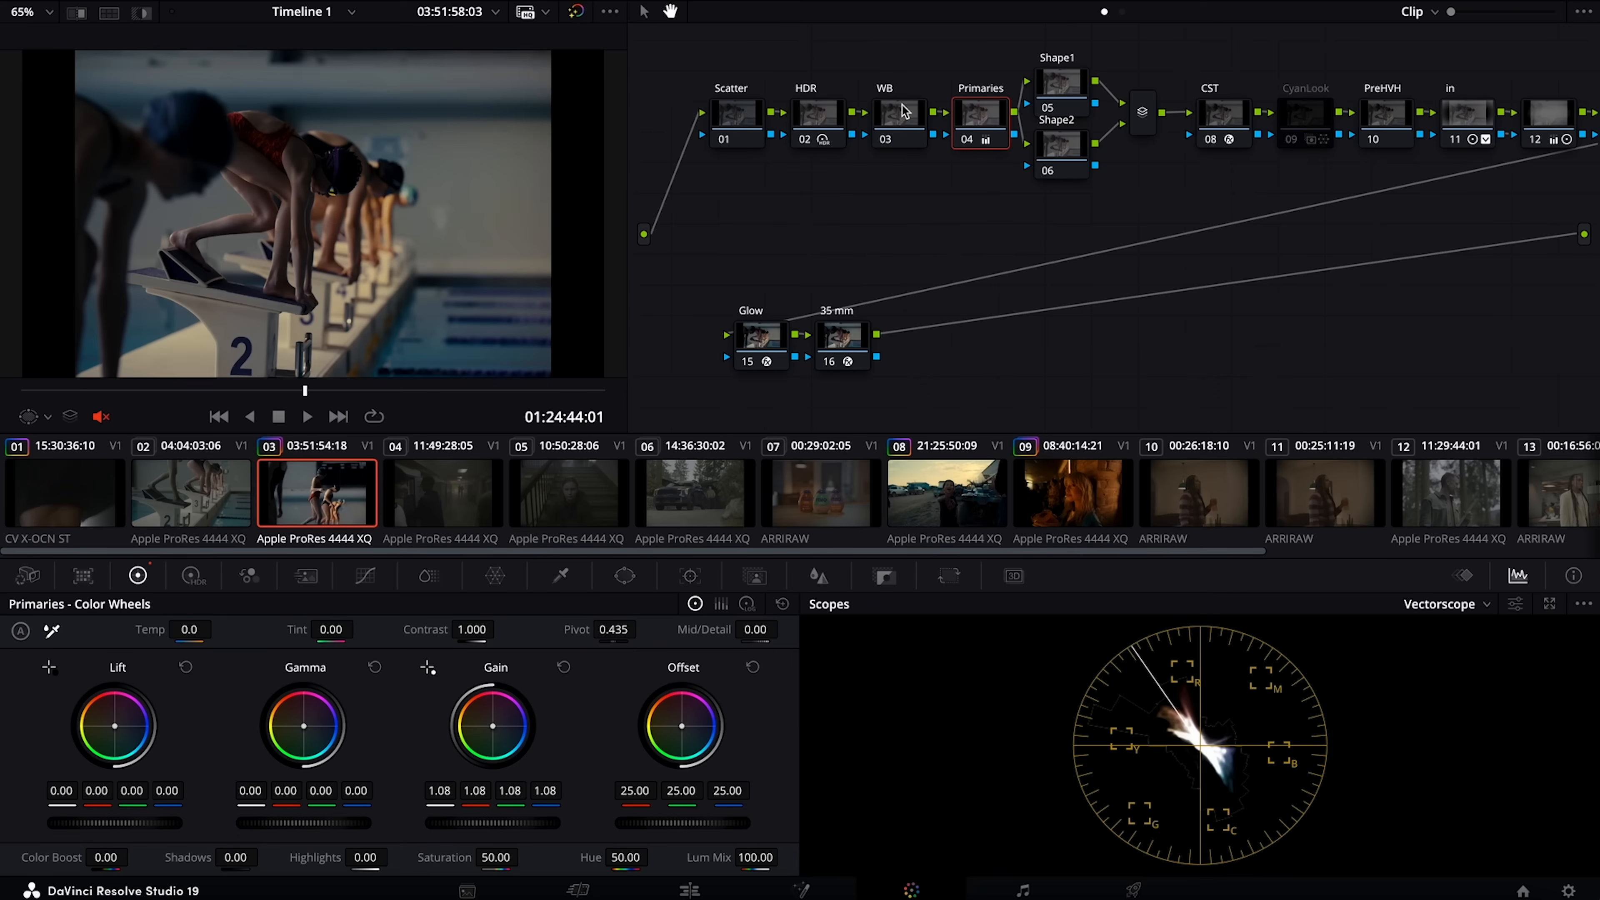
{"action": "key", "text": "shift+d"}
{"action": "key", "text": "shift+d"}
{"action": "key", "text": "shift+d"}
{"action": "key", "text": "shift+d"}
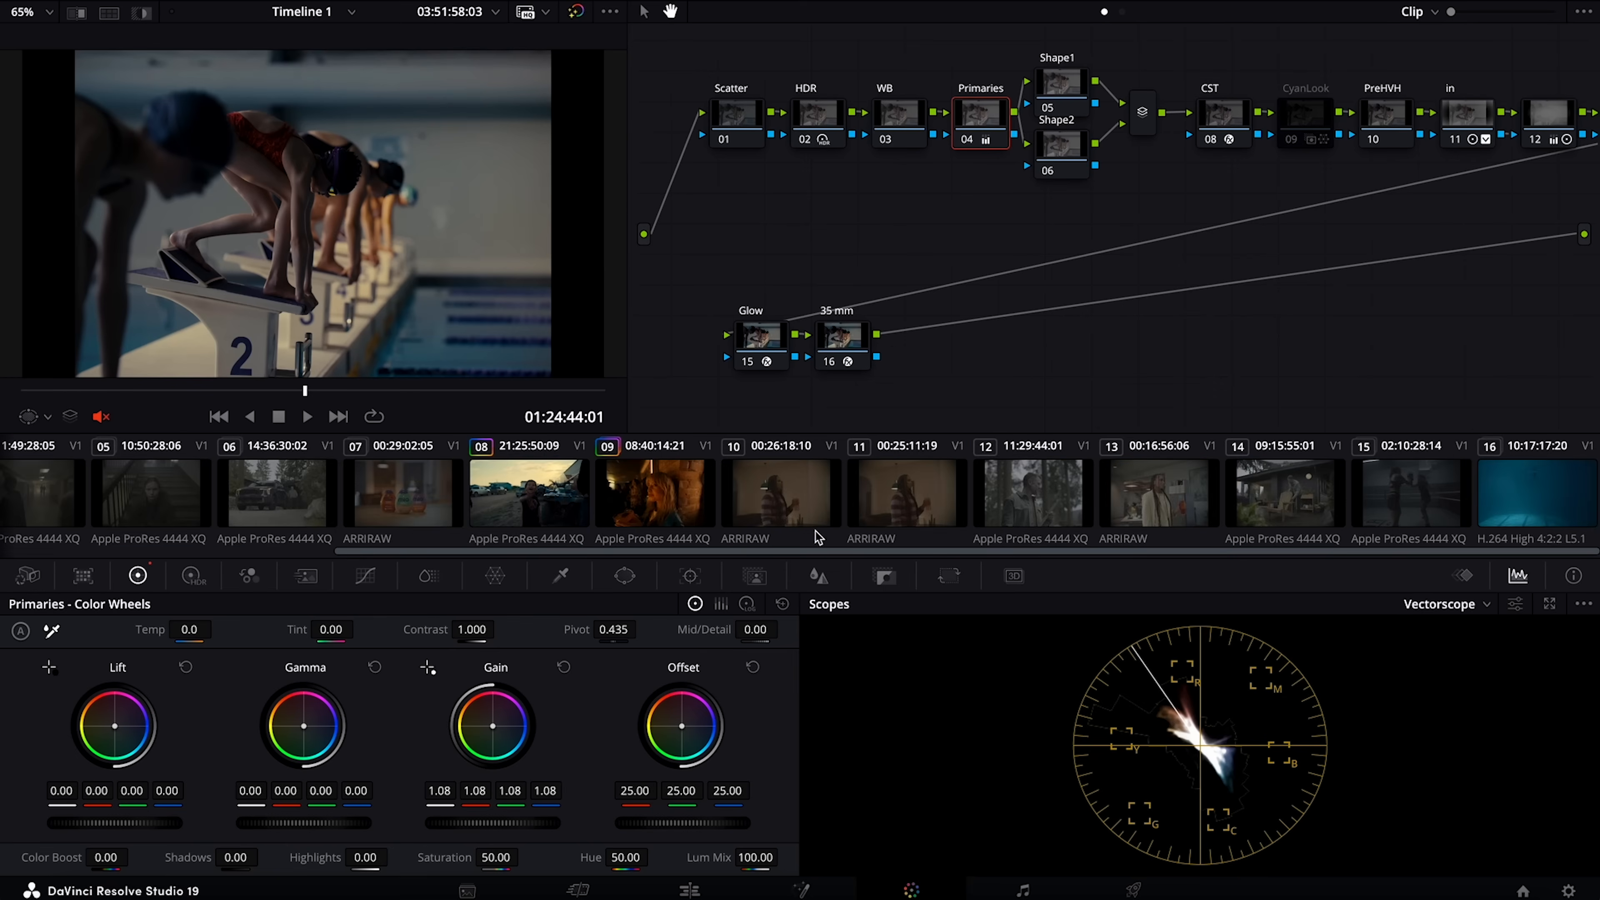
- View the underwater clip 16 and scrub through it to 01:50:07:12
{"action": "left_click", "coordinate": [1553, 494]}
{"action": "left_click_drag", "start_coordinate": [52, 389], "coordinate": [348, 401]}
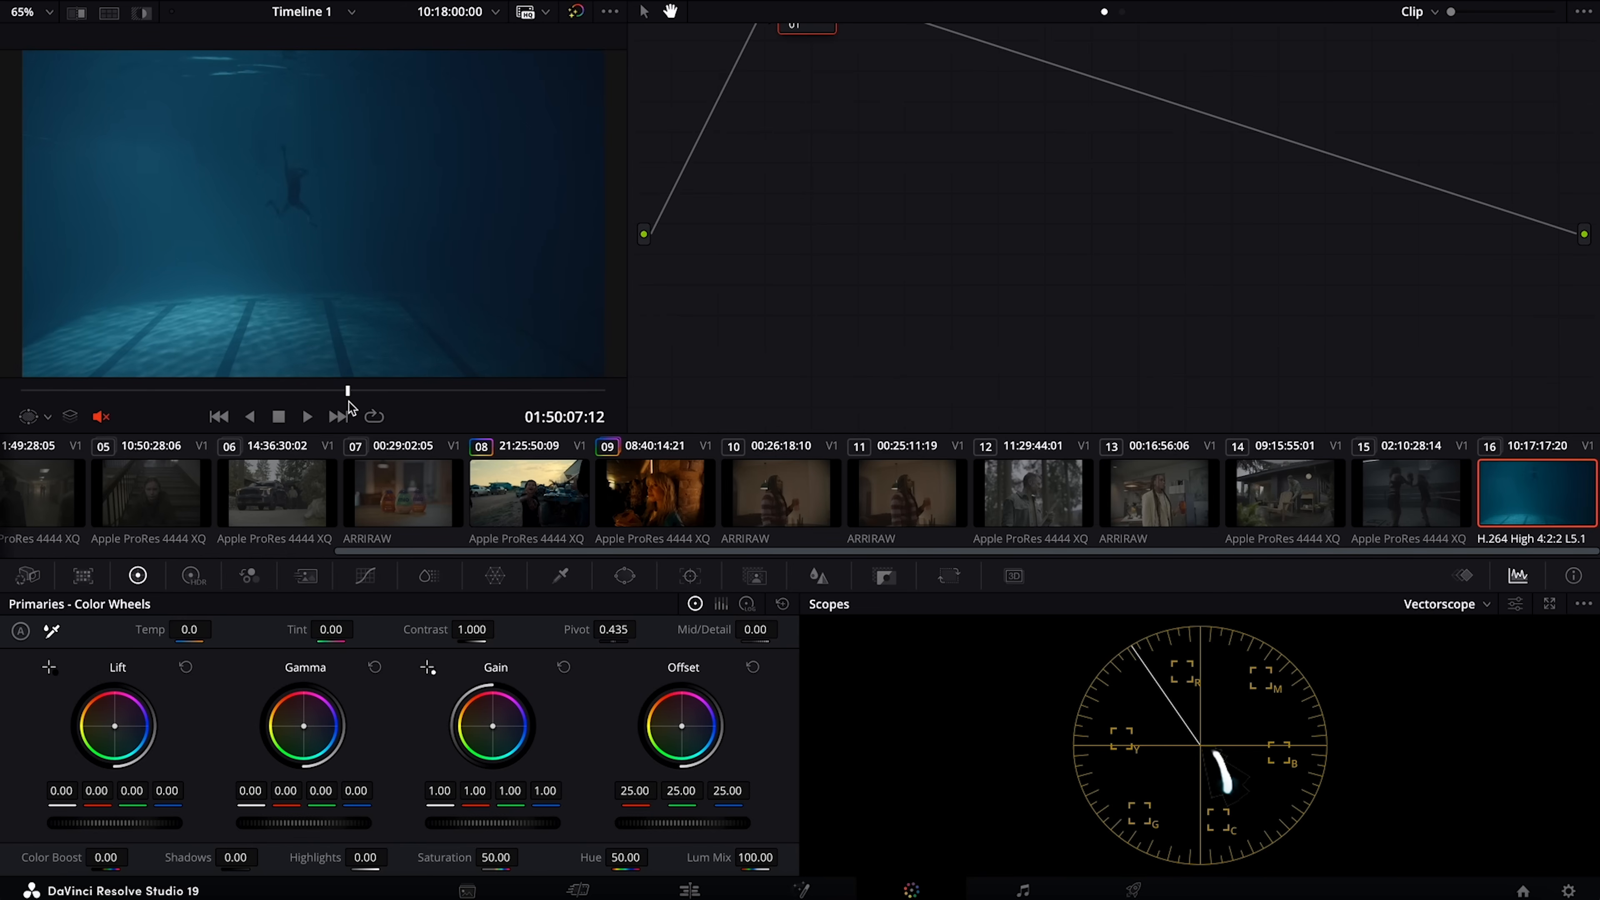
{"action": "scroll", "coordinate": [413, 534], "scroll_direction": "up", "scroll_amount": 5}
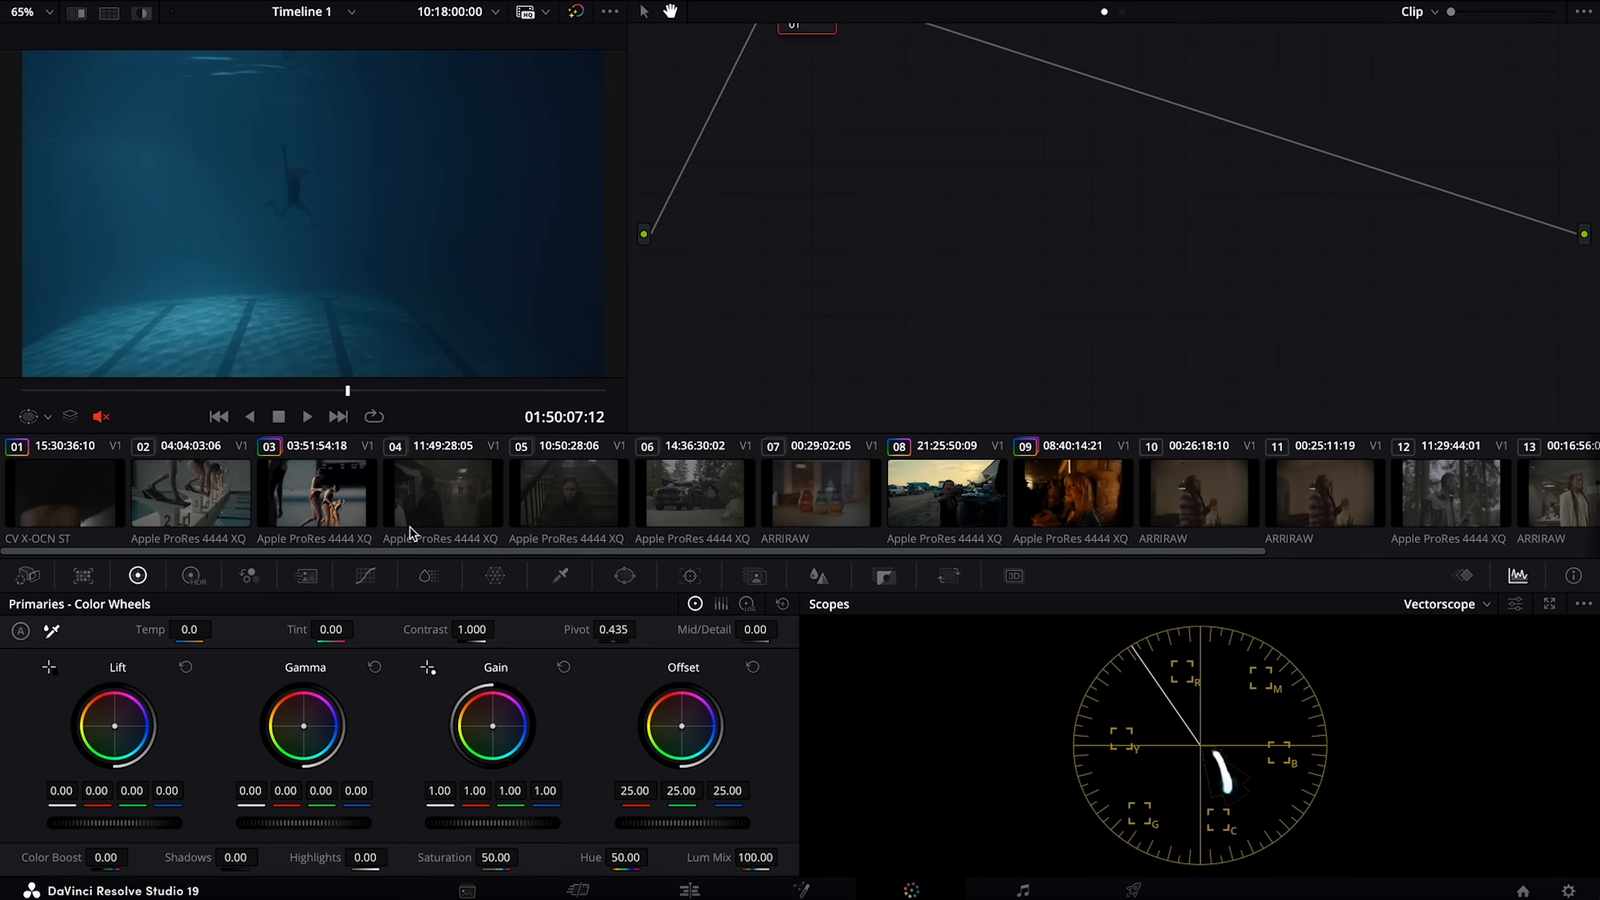
- Grab a still of the graded boxer shot in clip 01 at 01:22:55:22
{"action": "left_click", "coordinate": [60, 504]}
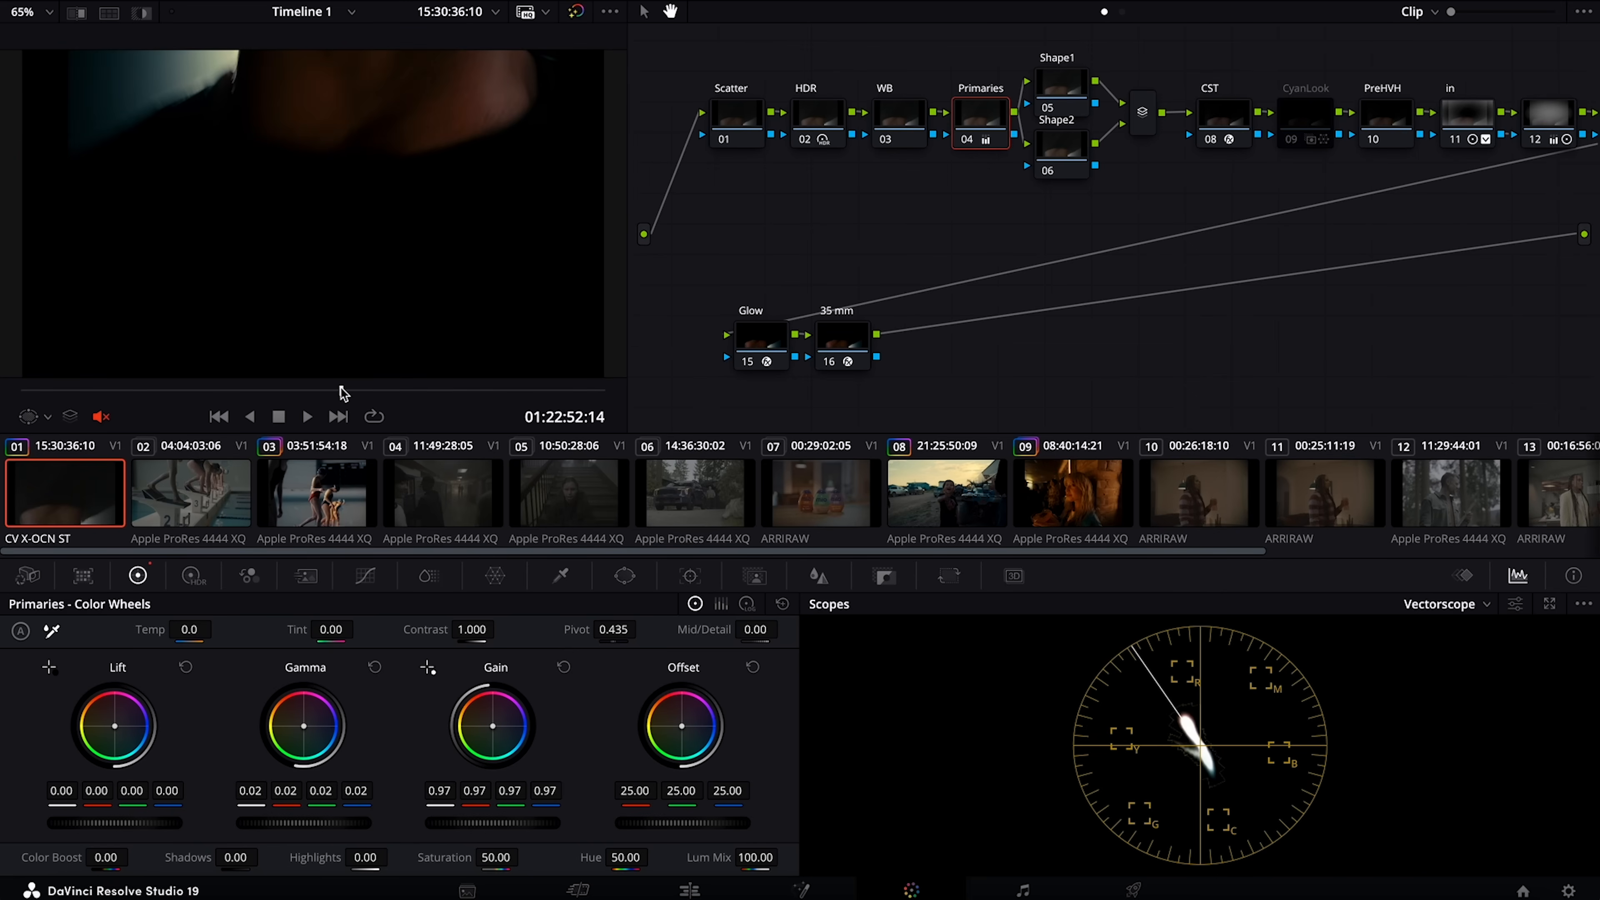
{"action": "left_click", "coordinate": [341, 390]}
{"action": "left_click", "coordinate": [396, 390]}
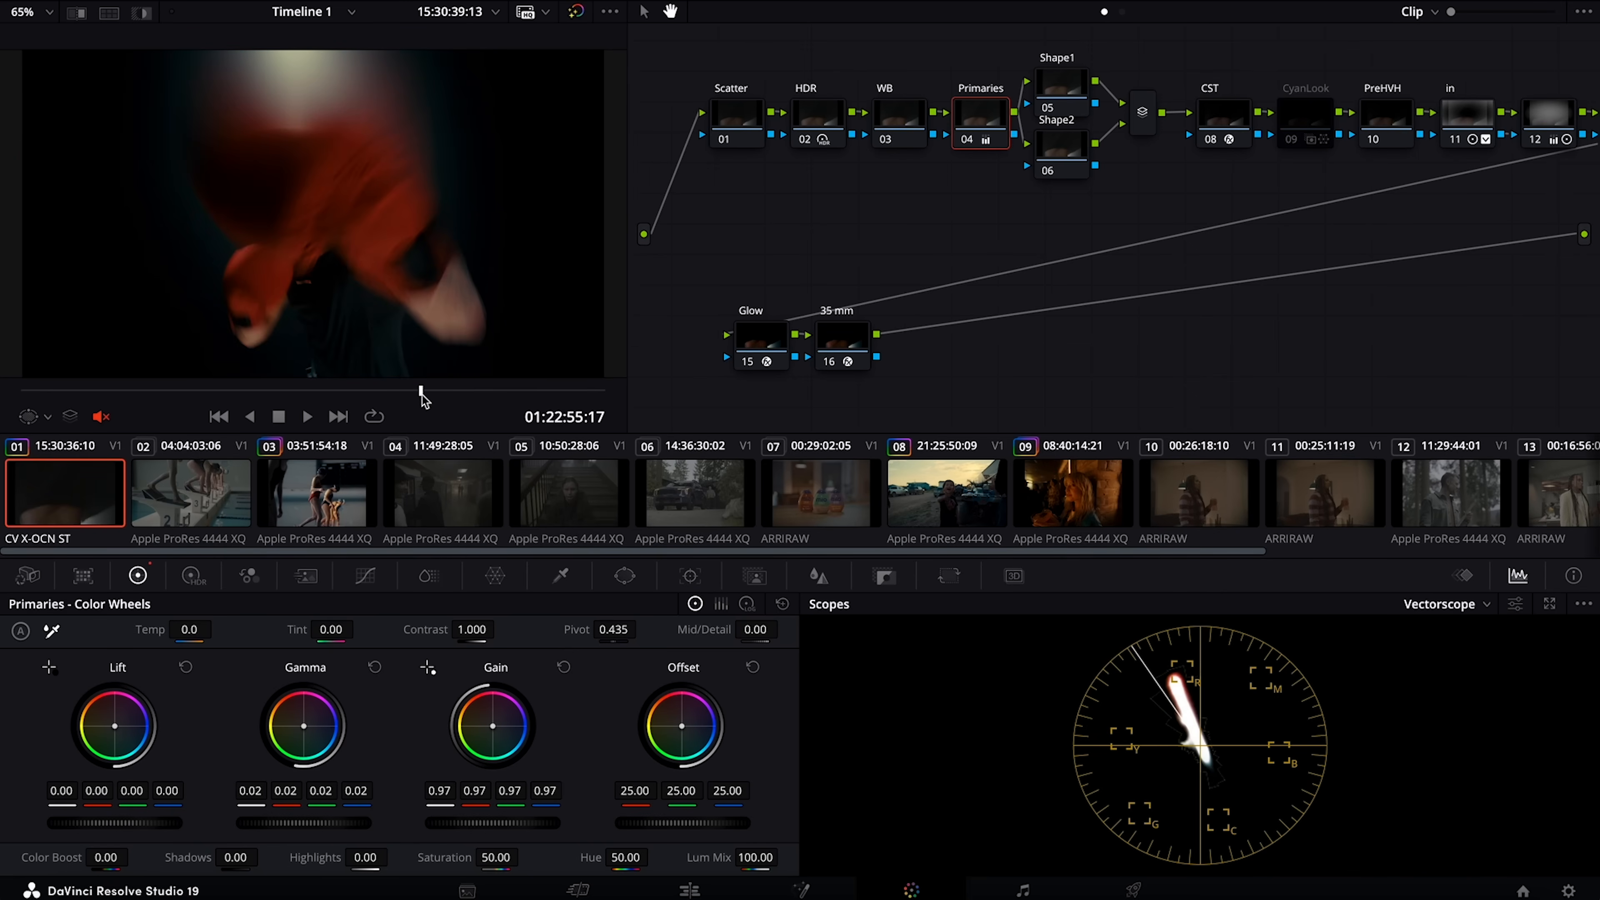
{"action": "left_click", "coordinate": [421, 391]}
{"action": "right_click", "coordinate": [340, 197]}
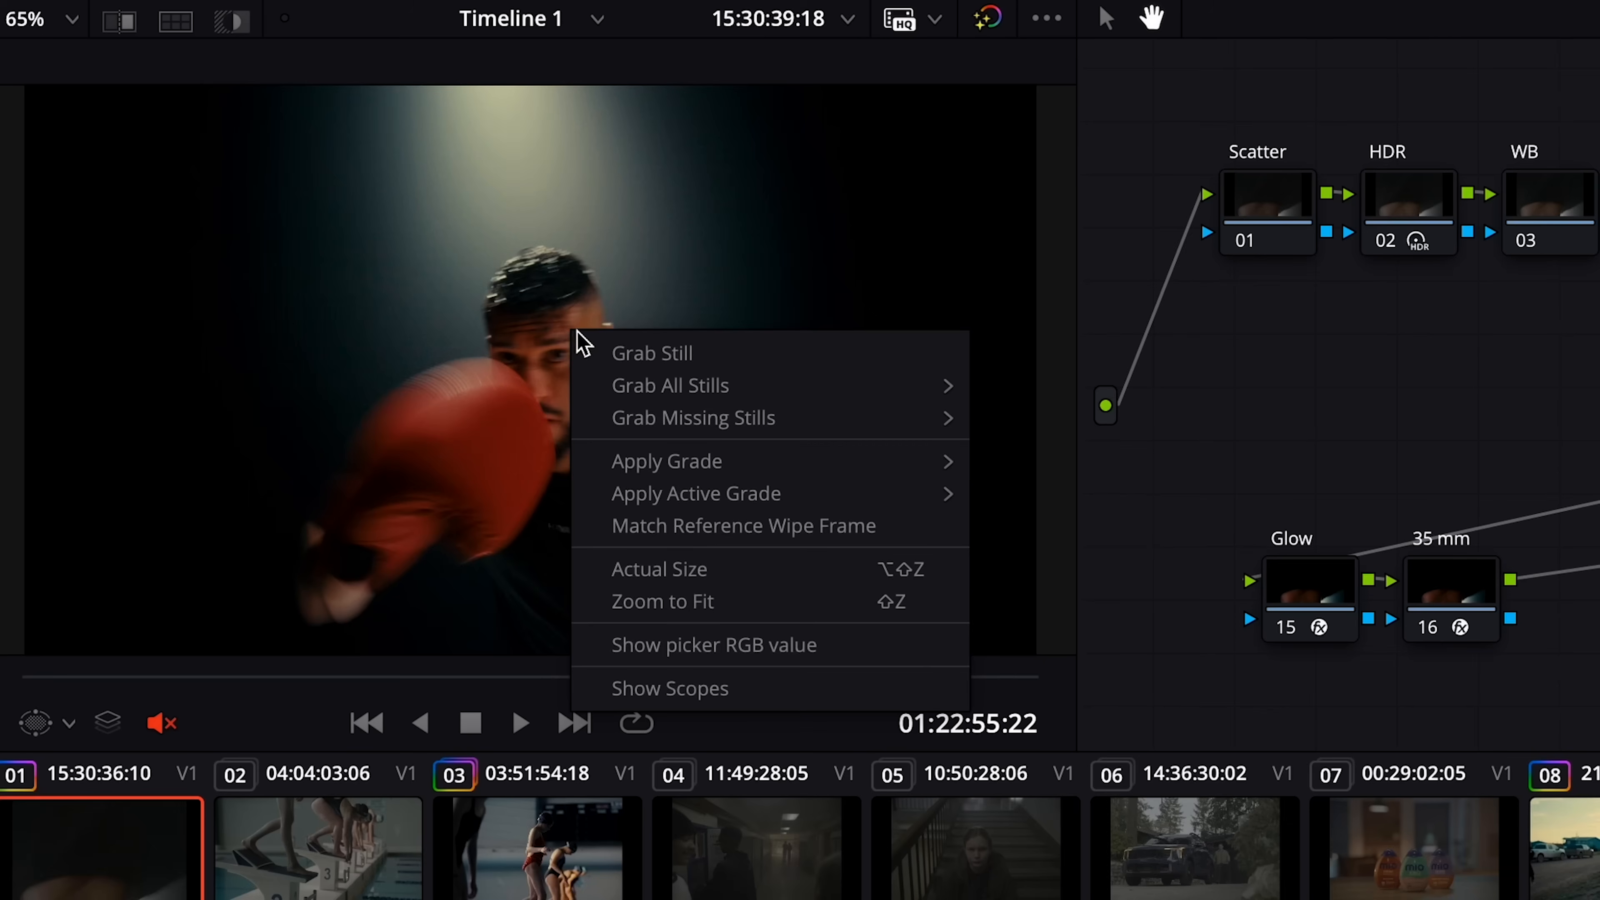
{"action": "left_click", "coordinate": [357, 206]}
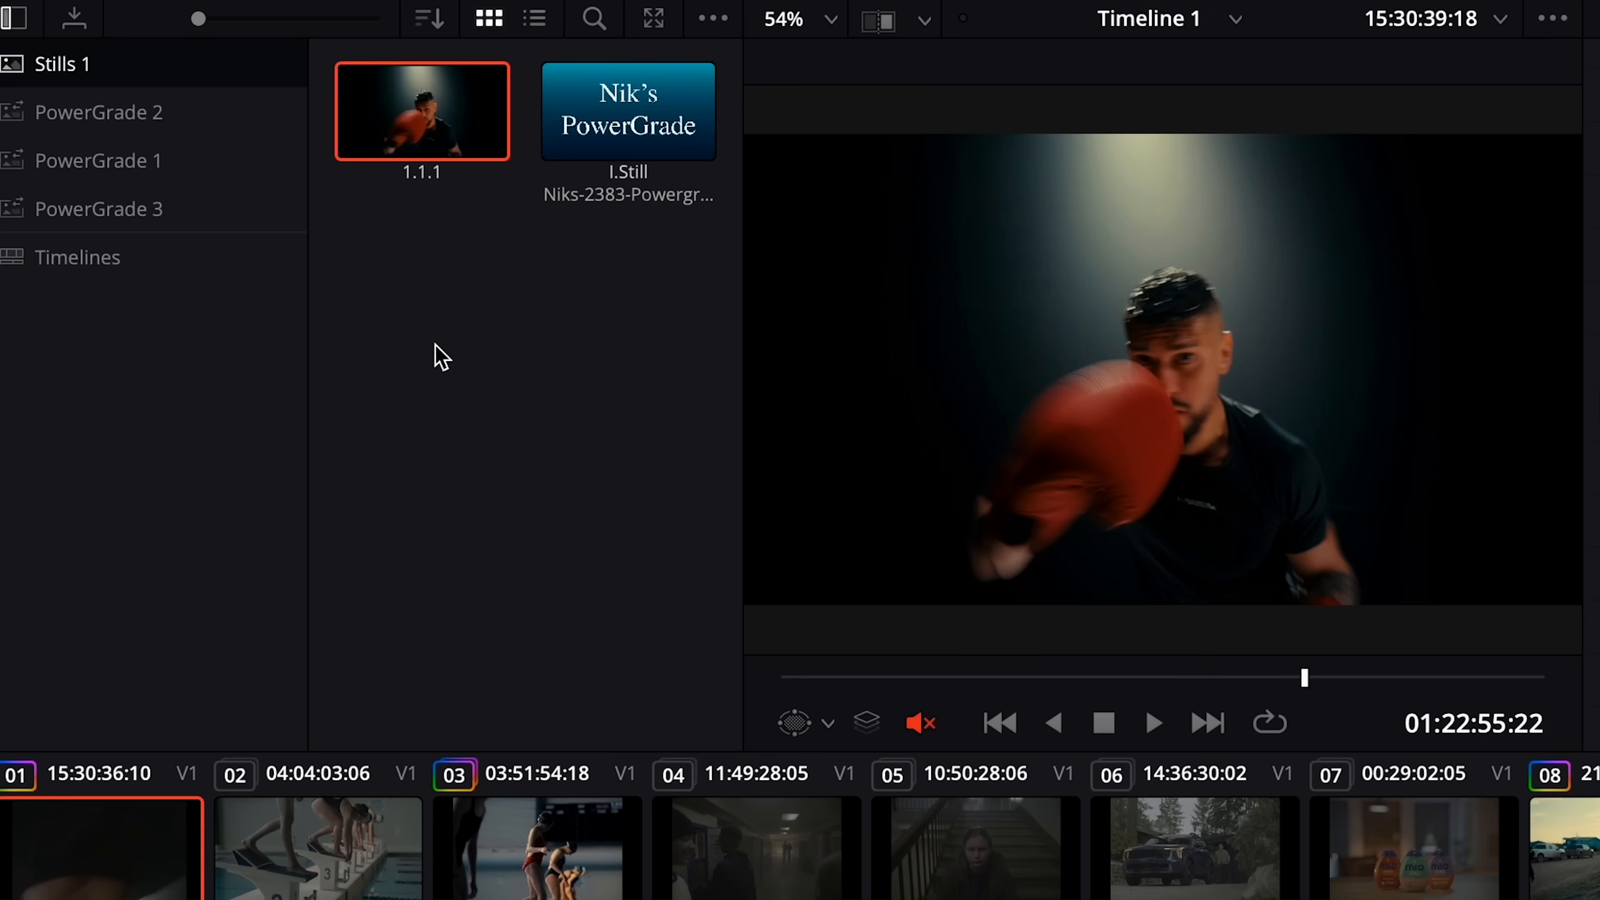
- Apply the grade from the boxer still to the underwater clip 16, viewed at 01:50:04:01
{"action": "scroll", "coordinate": [1573, 864], "scroll_direction": "right", "scroll_amount": 6}
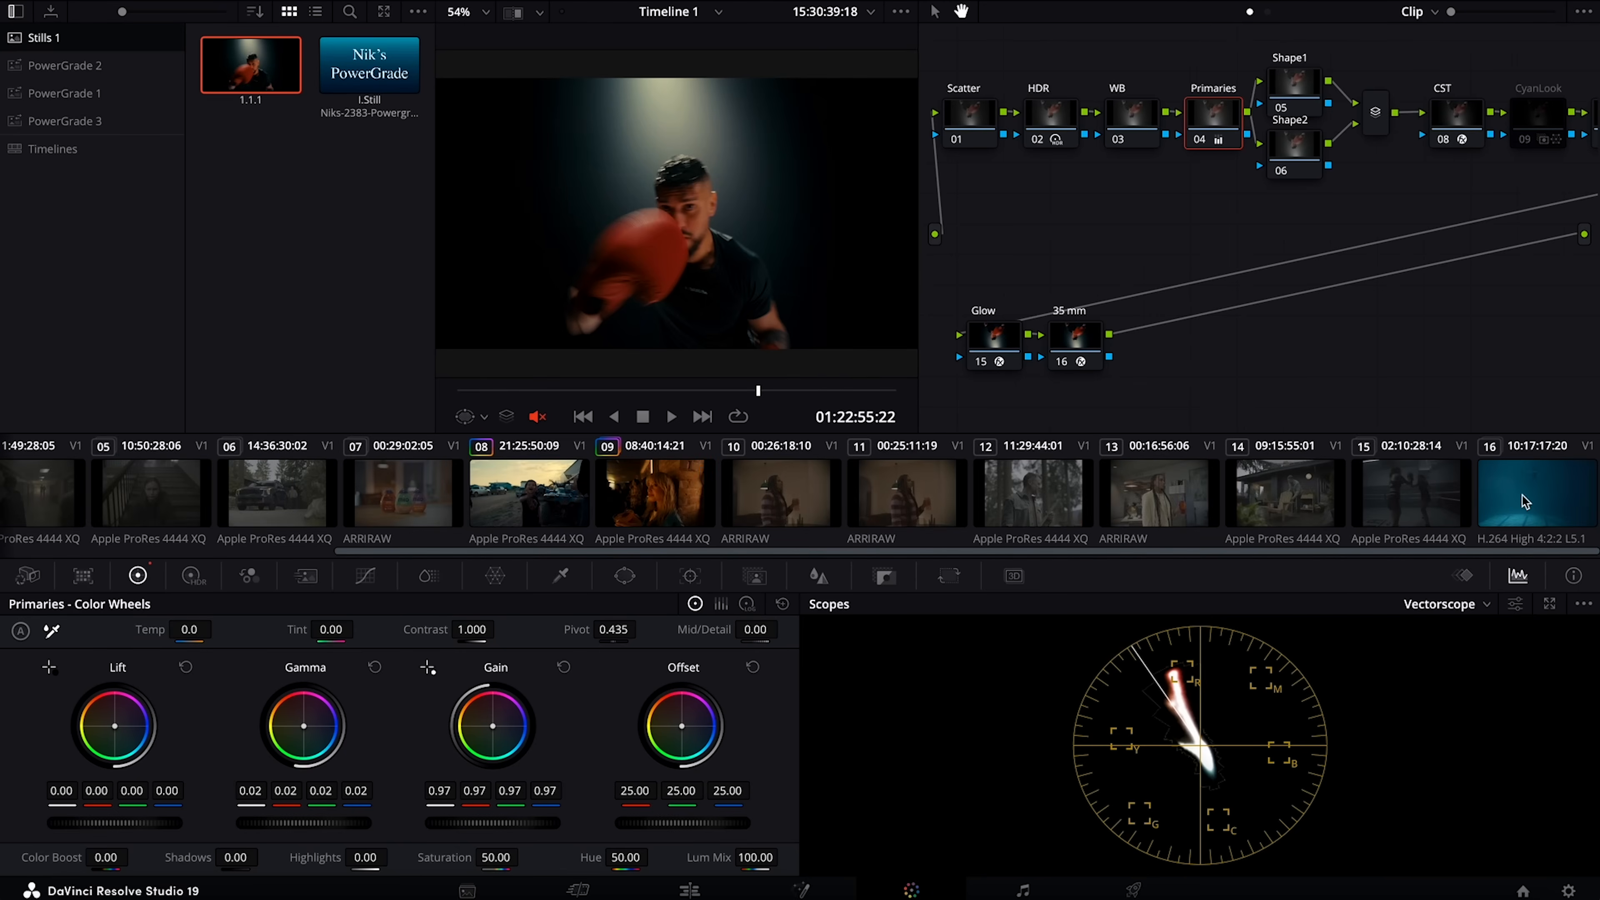
{"action": "left_click", "coordinate": [1523, 501]}
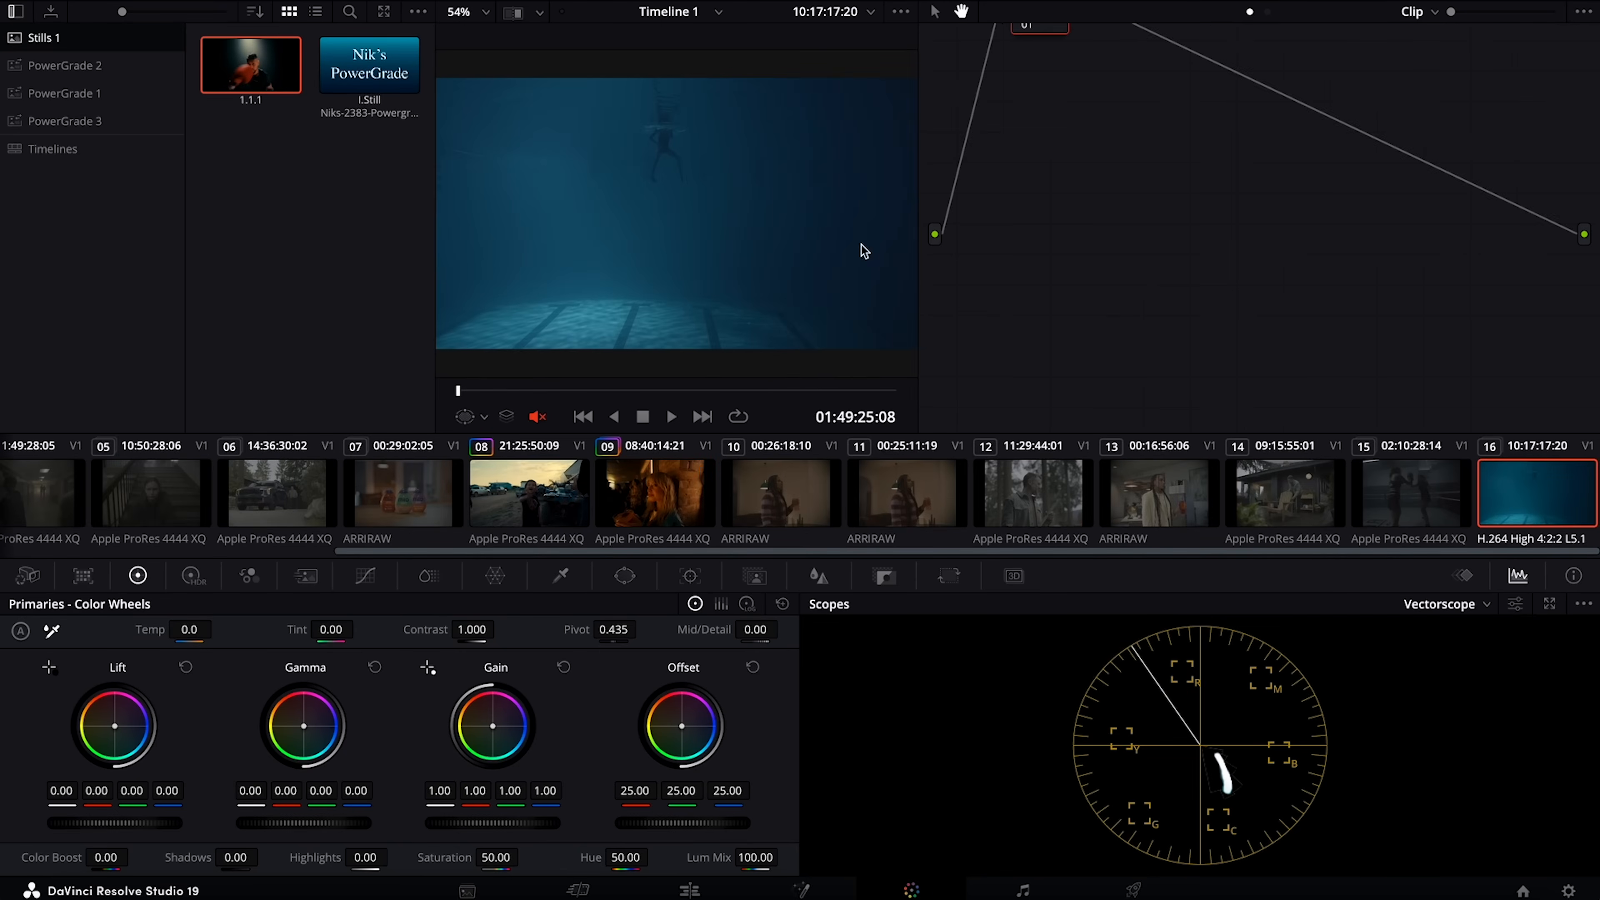
{"action": "left_click_drag", "start_coordinate": [595, 392], "coordinate": [683, 415]}
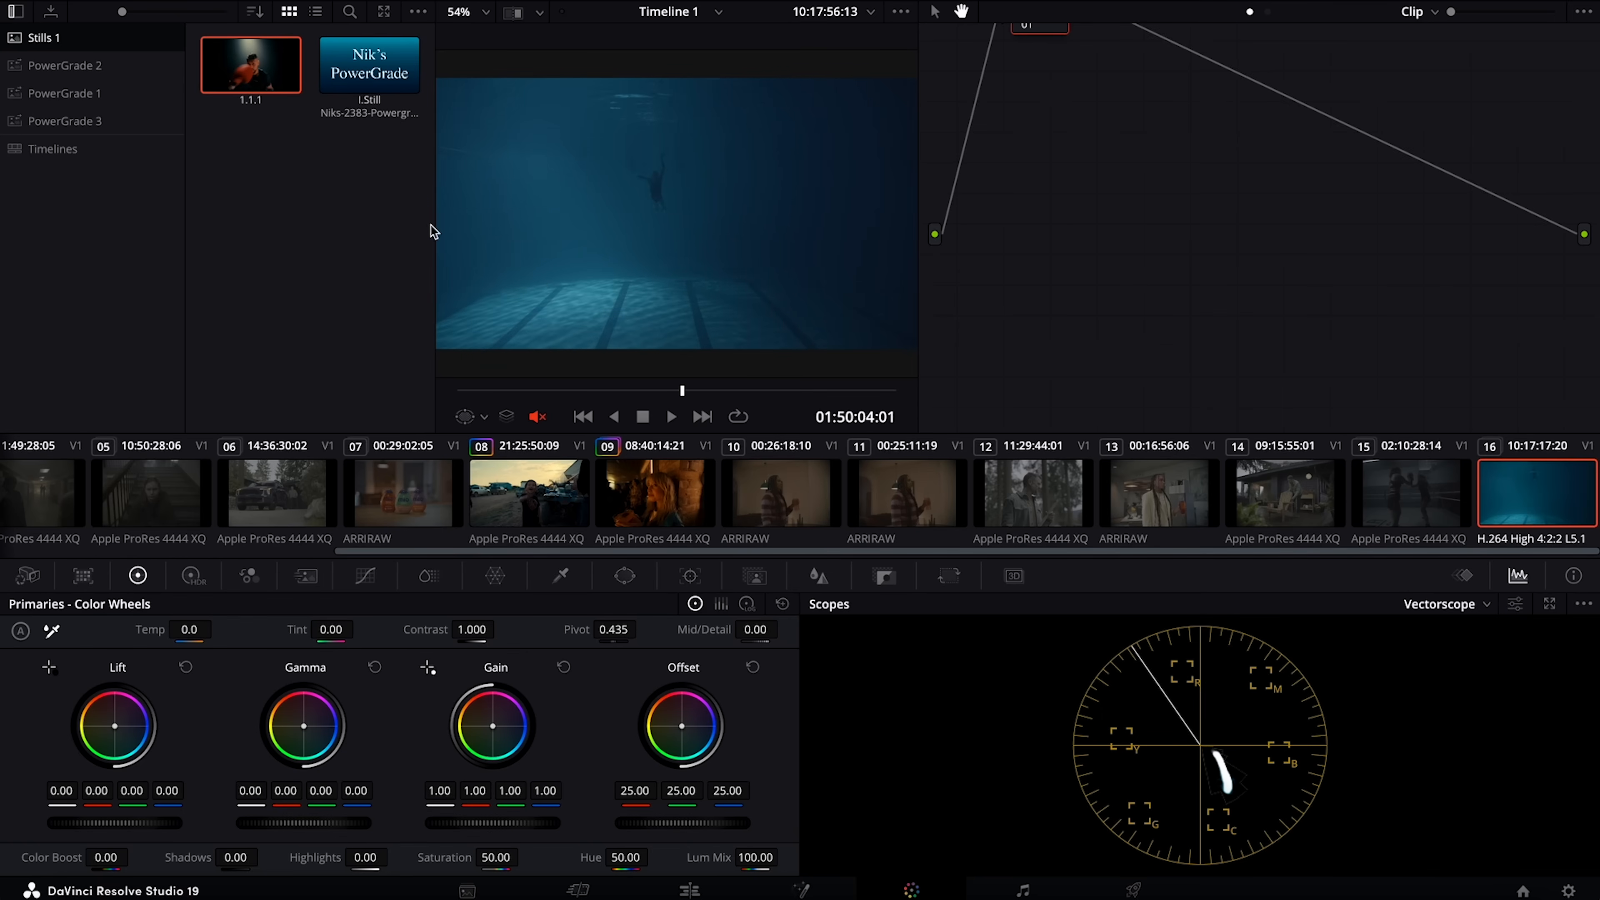
{"action": "right_click", "coordinate": [264, 102]}
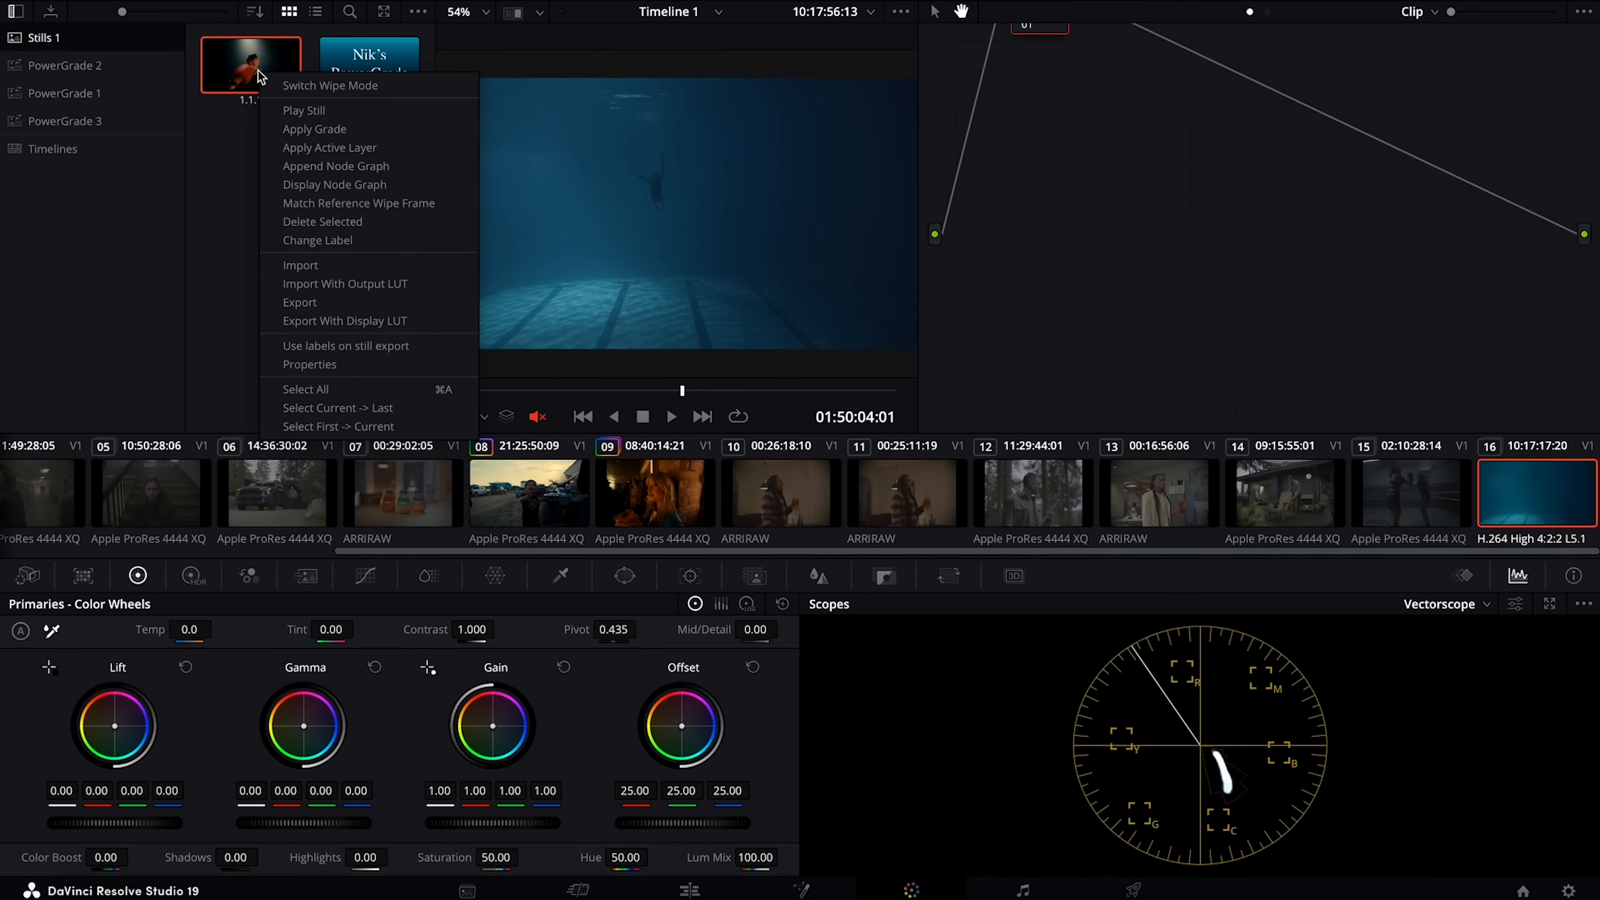
{"action": "left_click", "coordinate": [317, 131]}
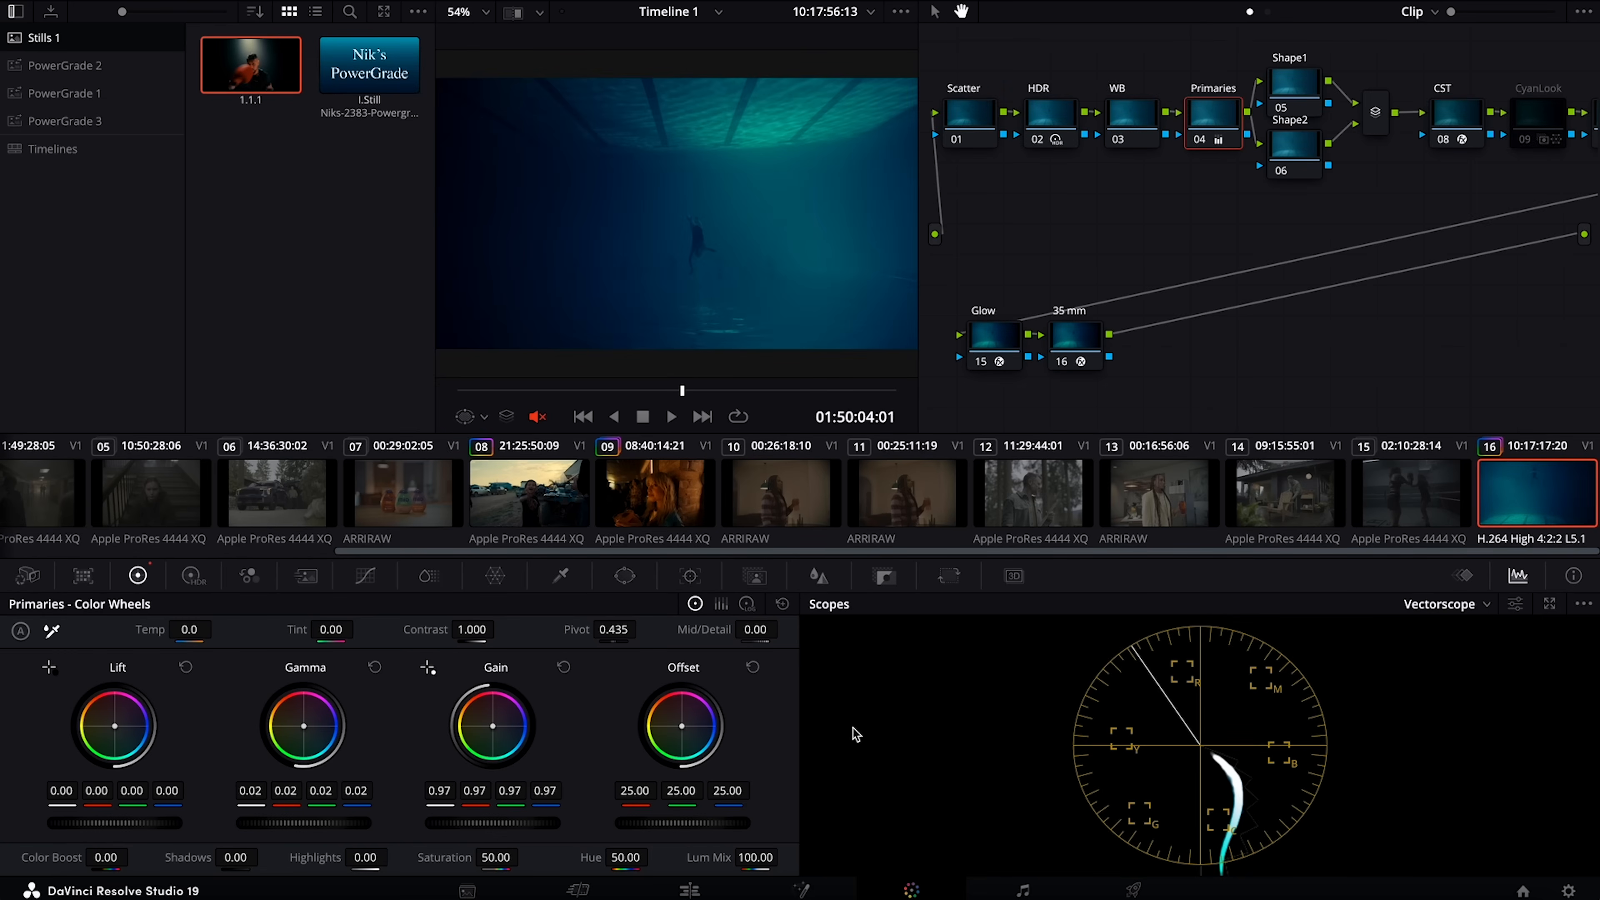
- Remove the horizontal and vertical flips from clip 16's input sizing and scrub to 01:50:05:02
{"action": "left_click", "coordinate": [946, 577]}
{"action": "left_click", "coordinate": [356, 785]}
{"action": "left_click", "coordinate": [398, 782]}
{"action": "left_click_drag", "start_coordinate": [686, 392], "coordinate": [691, 405]}
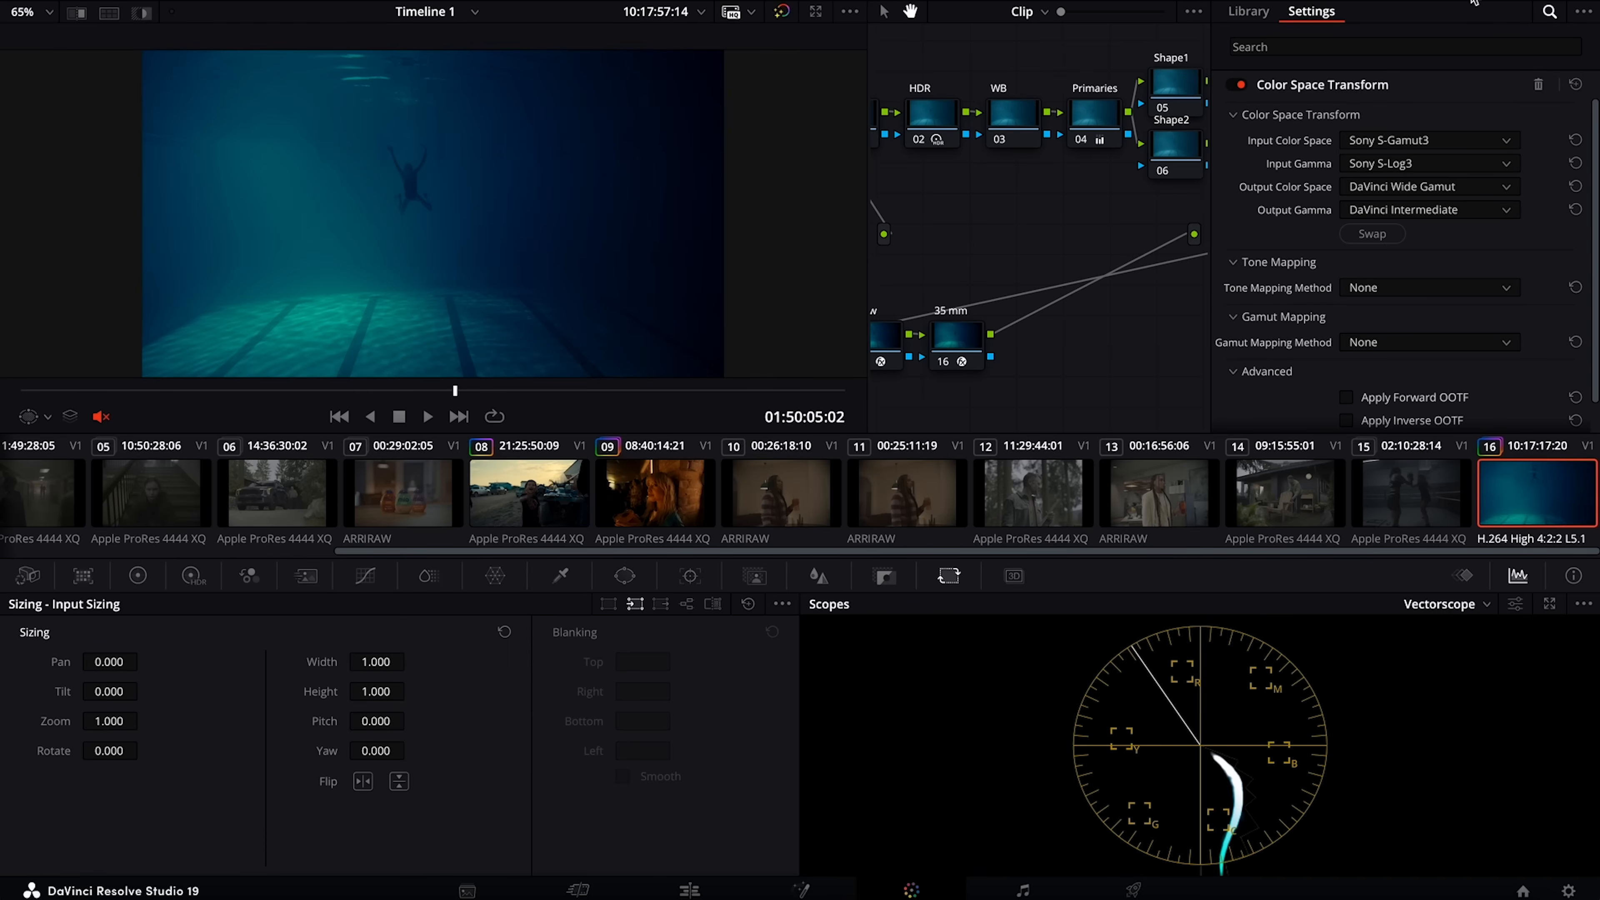
- Show the HDR wheels of clip 16's HDR node and check their color space option, keeping Sony S-Gamut3
{"action": "left_click", "coordinate": [1474, 3]}
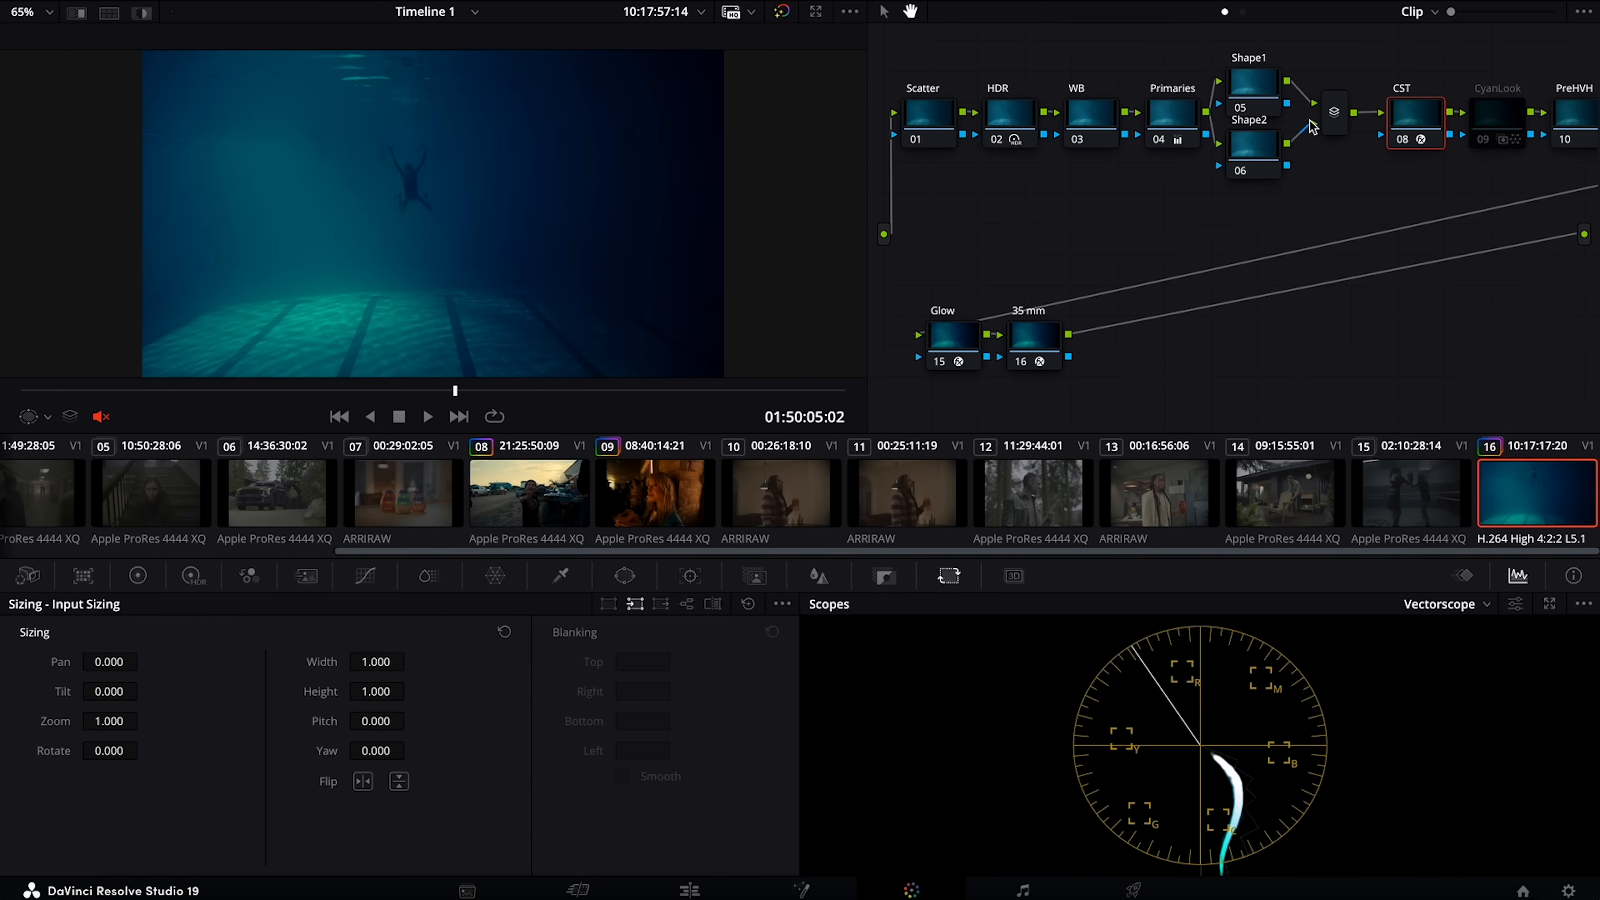
{"action": "left_click", "coordinate": [1025, 118]}
{"action": "left_click", "coordinate": [200, 575]}
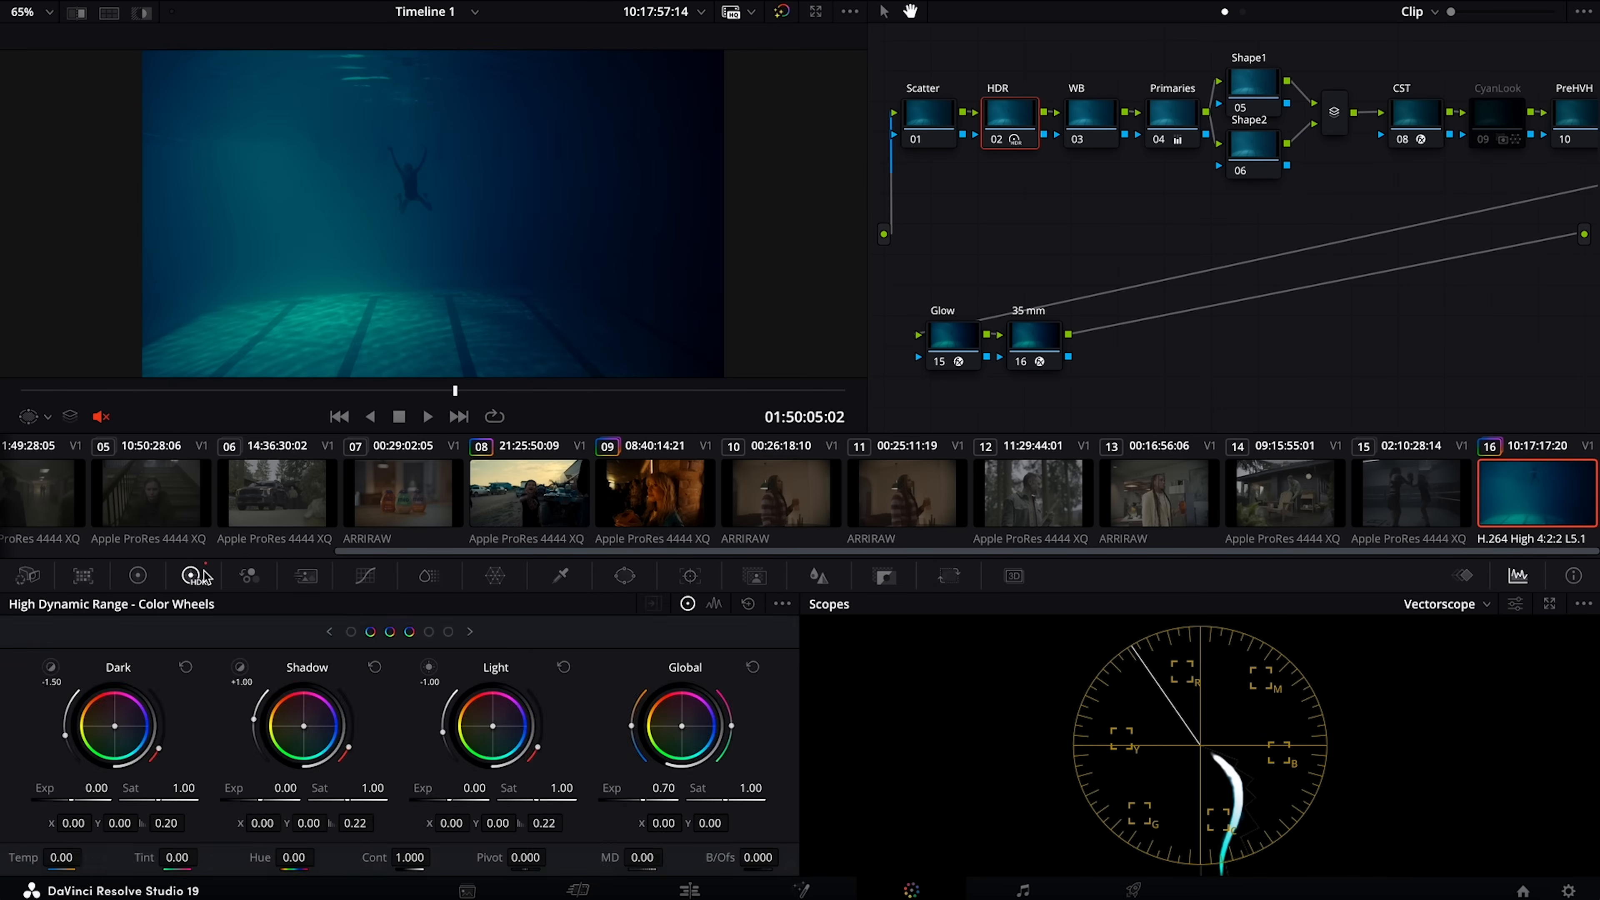
{"action": "left_click", "coordinate": [781, 605]}
{"action": "mouse_move", "coordinate": [897, 789]}
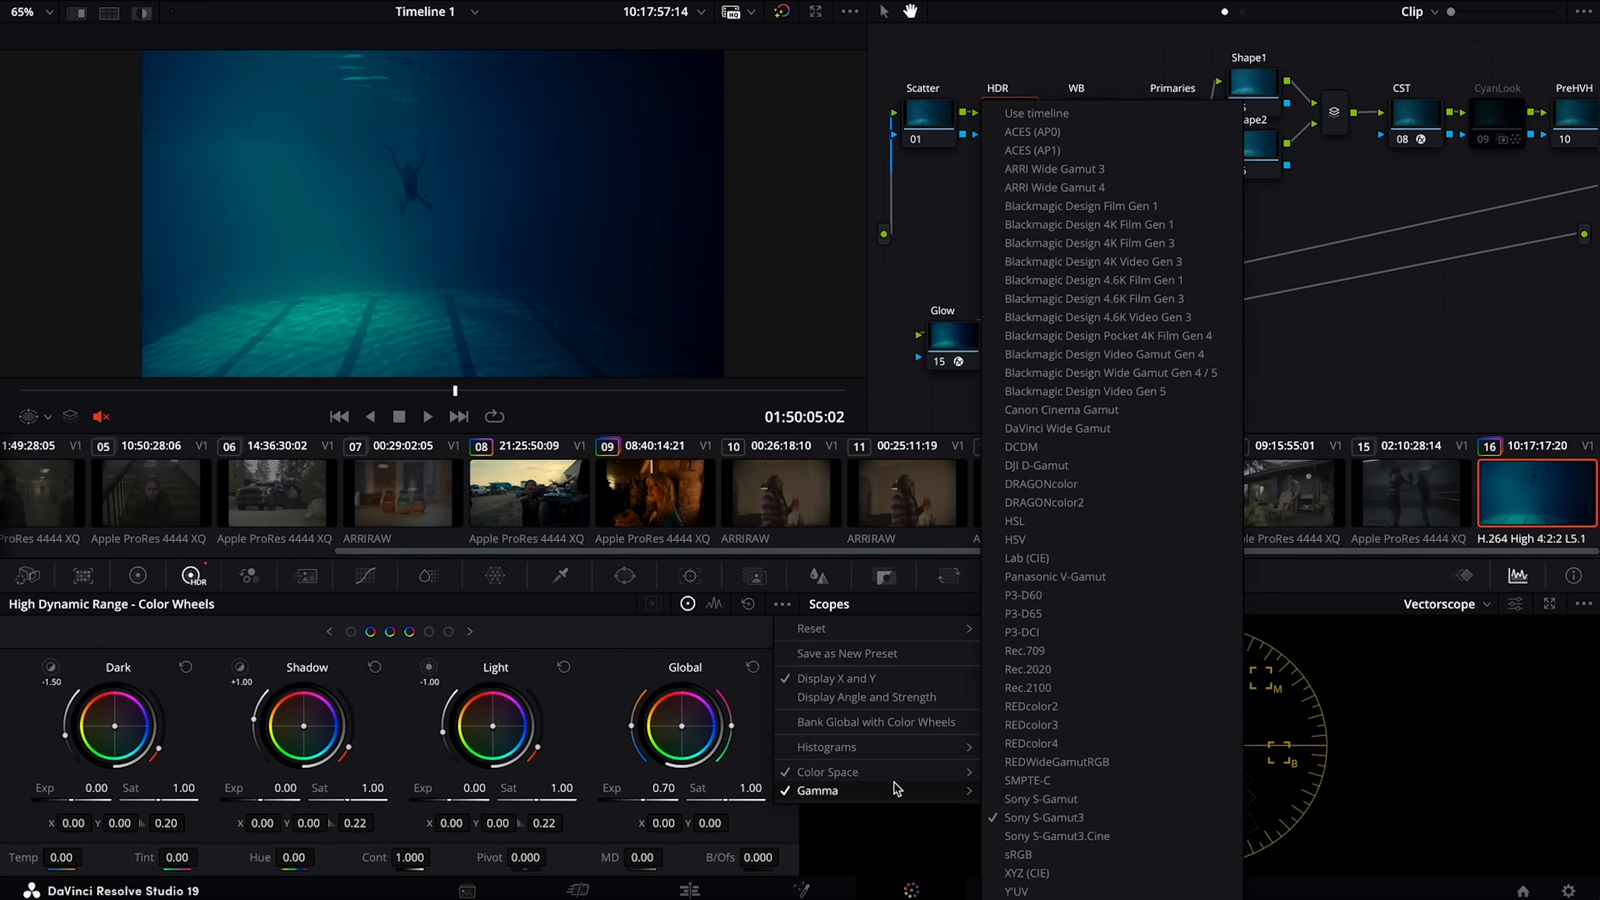
{"action": "scroll", "coordinate": [1093, 625], "scroll_direction": "down", "scroll_amount": 5}
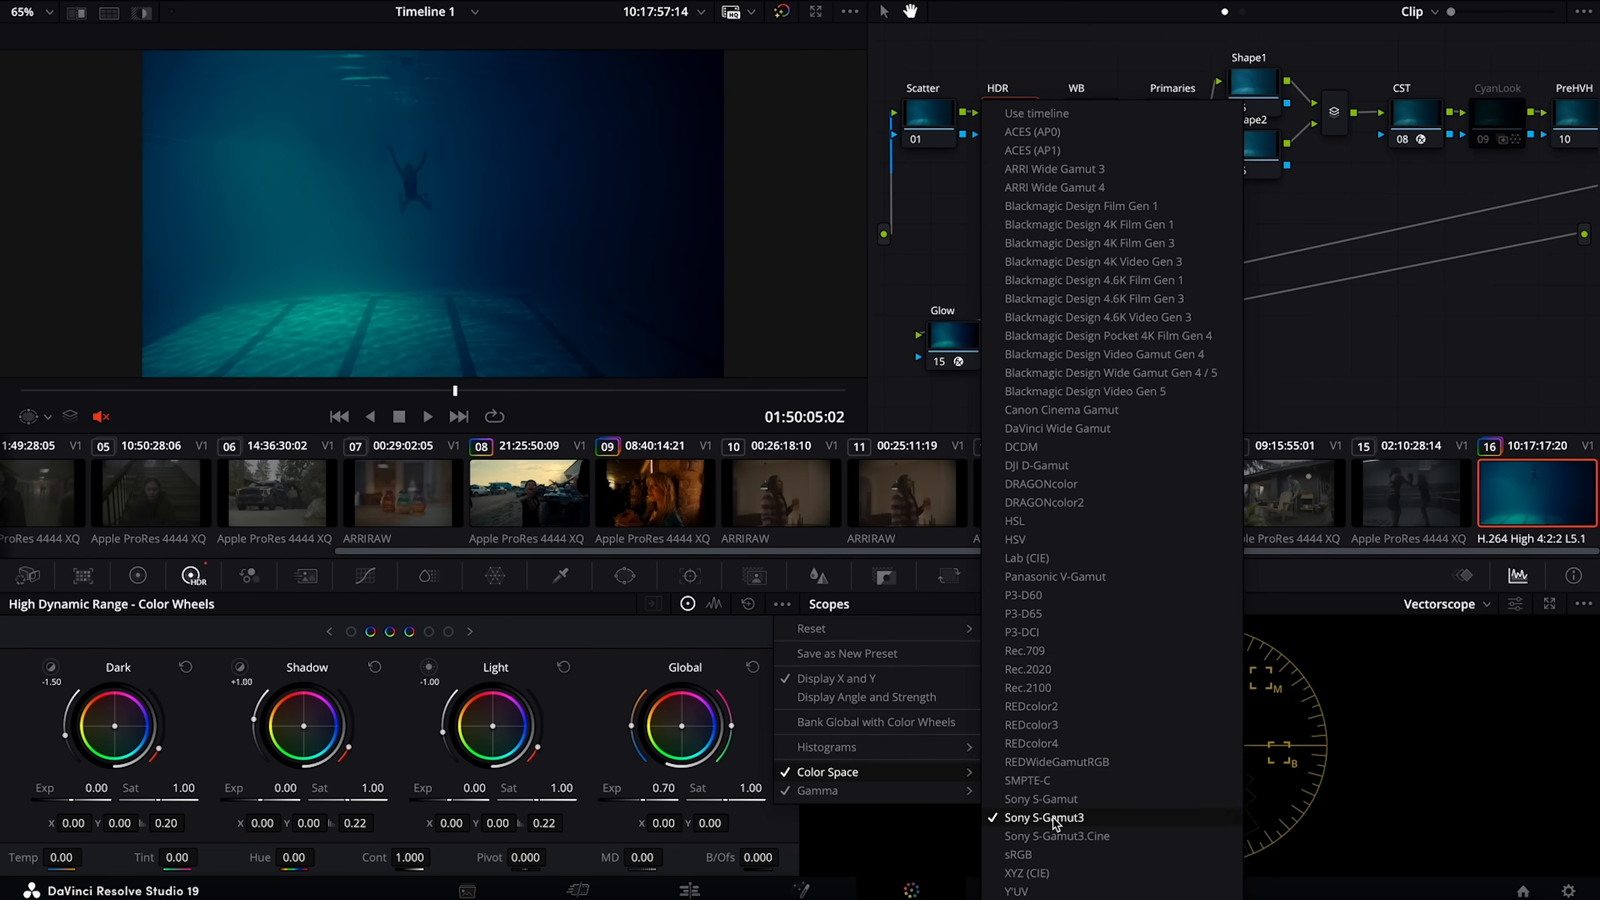
{"action": "left_click", "coordinate": [704, 643]}
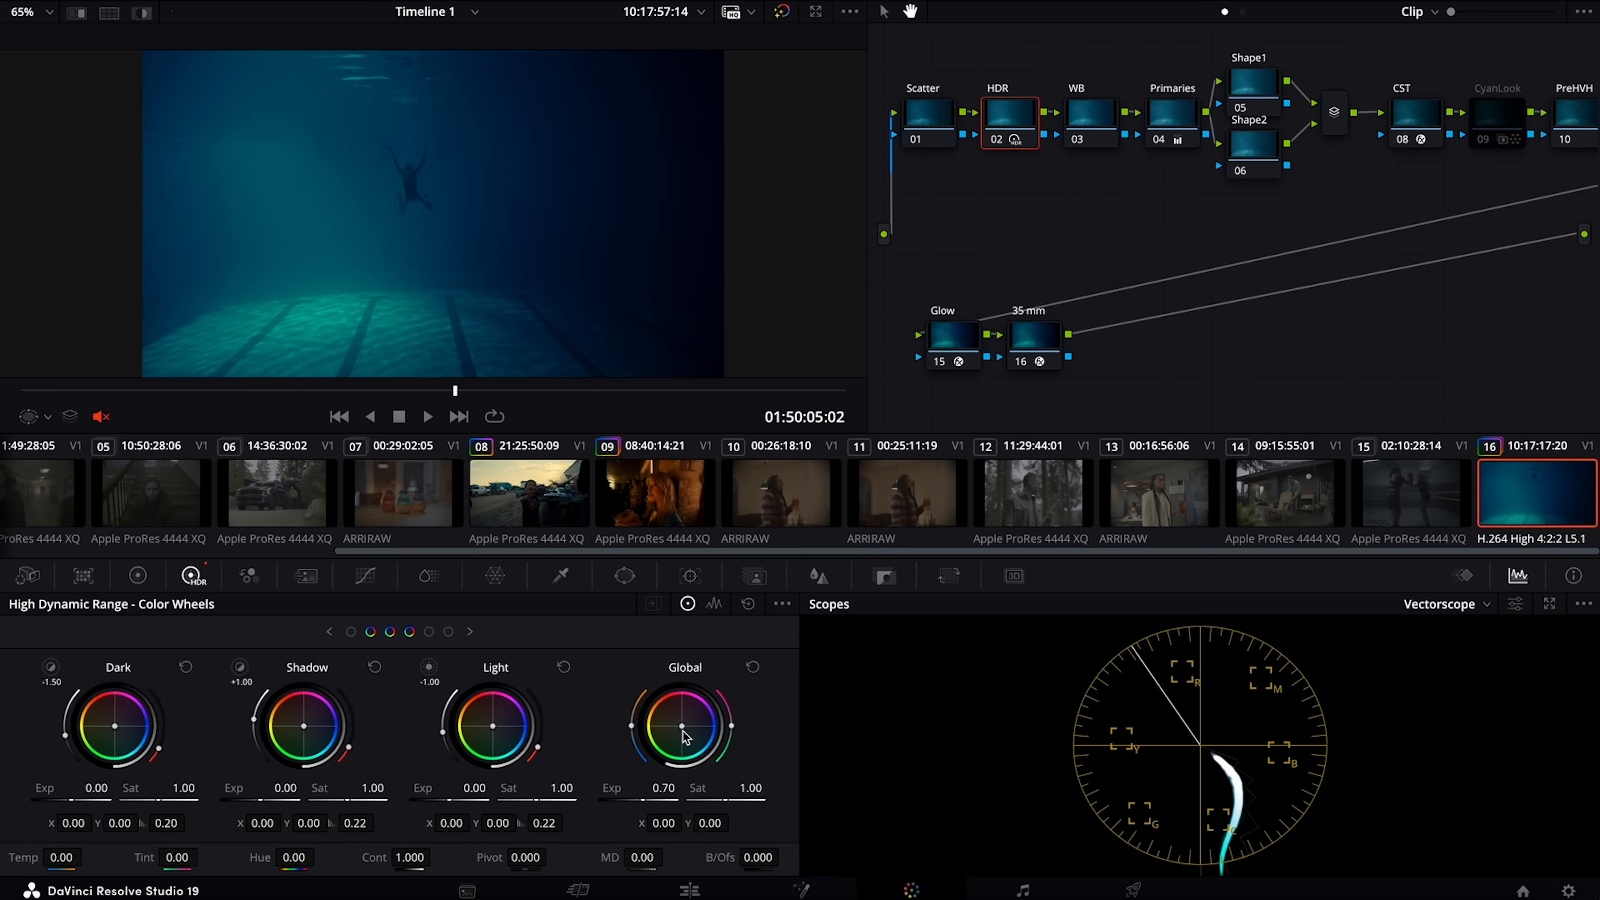
- Shift the HDR node's Global balance to X -0.08 and Y 0.06 and compare it with the node off and on
{"action": "left_click_drag", "start_coordinate": [683, 727], "coordinate": [673, 720]}
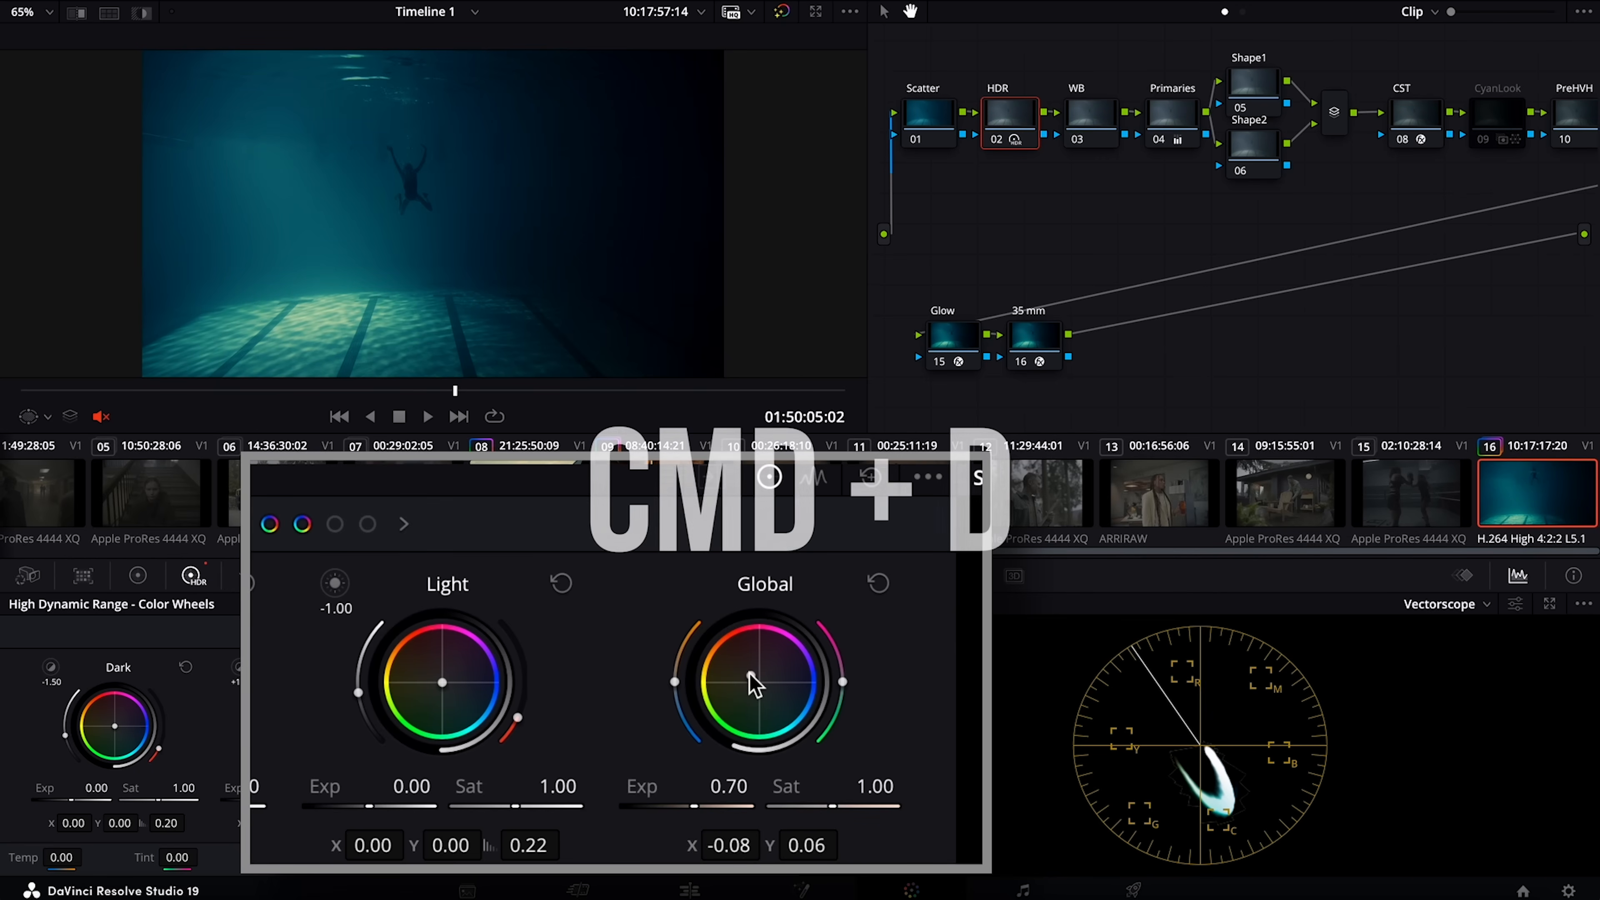
{"action": "key", "text": "super+d"}
{"action": "key", "text": "super+d"}
{"action": "key", "text": "super+d"}
{"action": "key", "text": "super+d"}
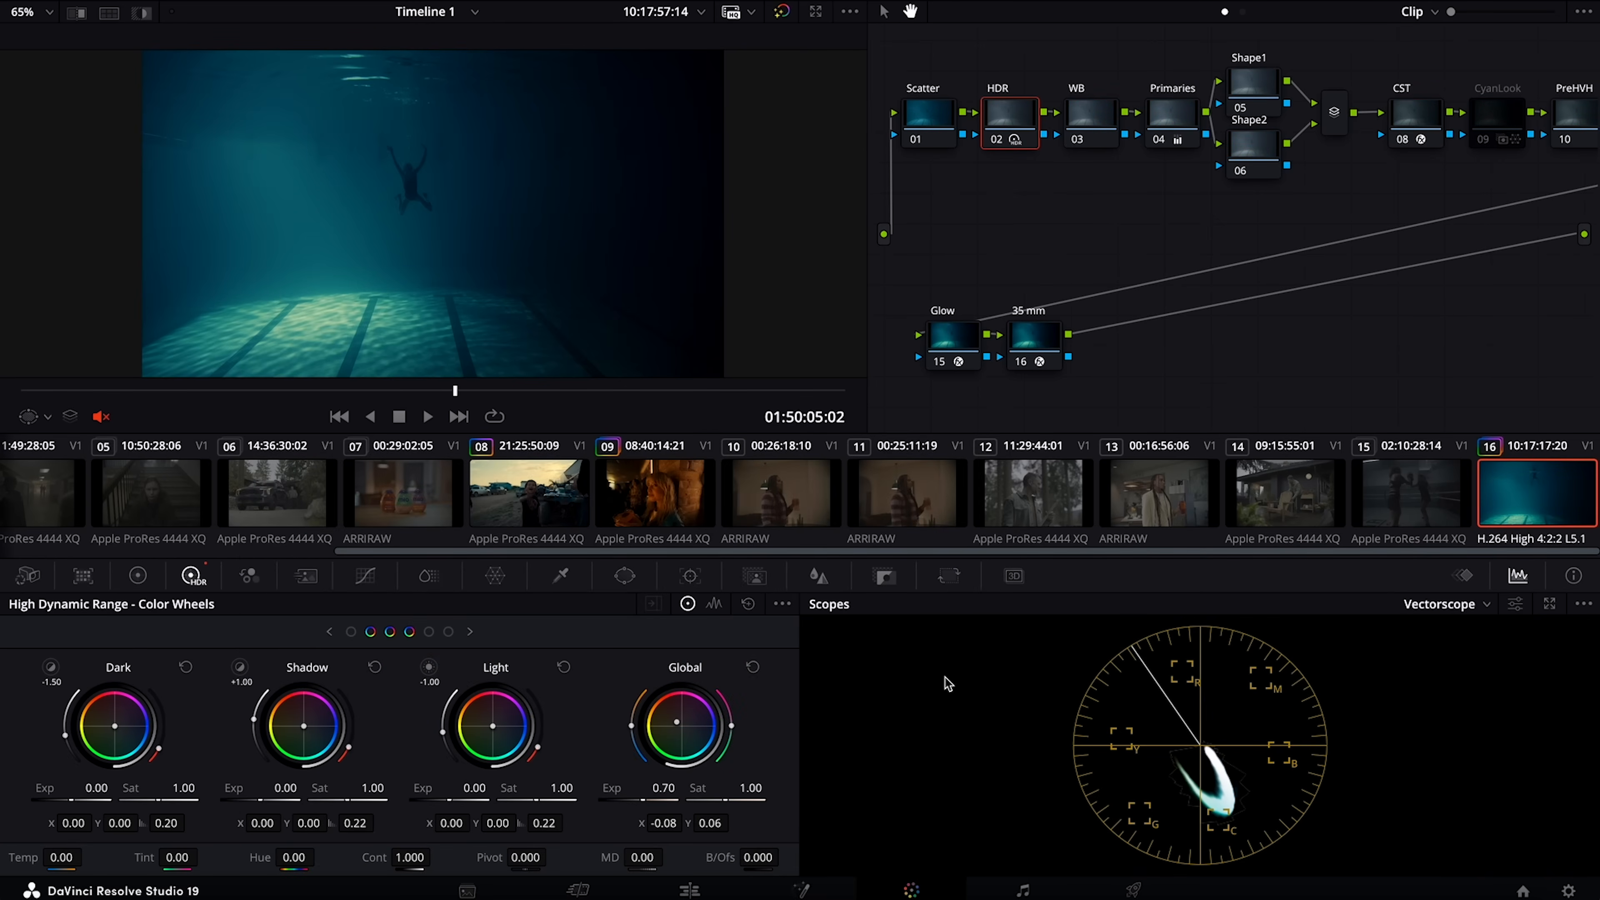
- Show the waveform scope and shape the Primaries node's custom curve to lower the swimmer's shadows and slightly lift the midtones
{"action": "left_click", "coordinate": [1453, 606]}
{"action": "left_click", "coordinate": [1450, 653]}
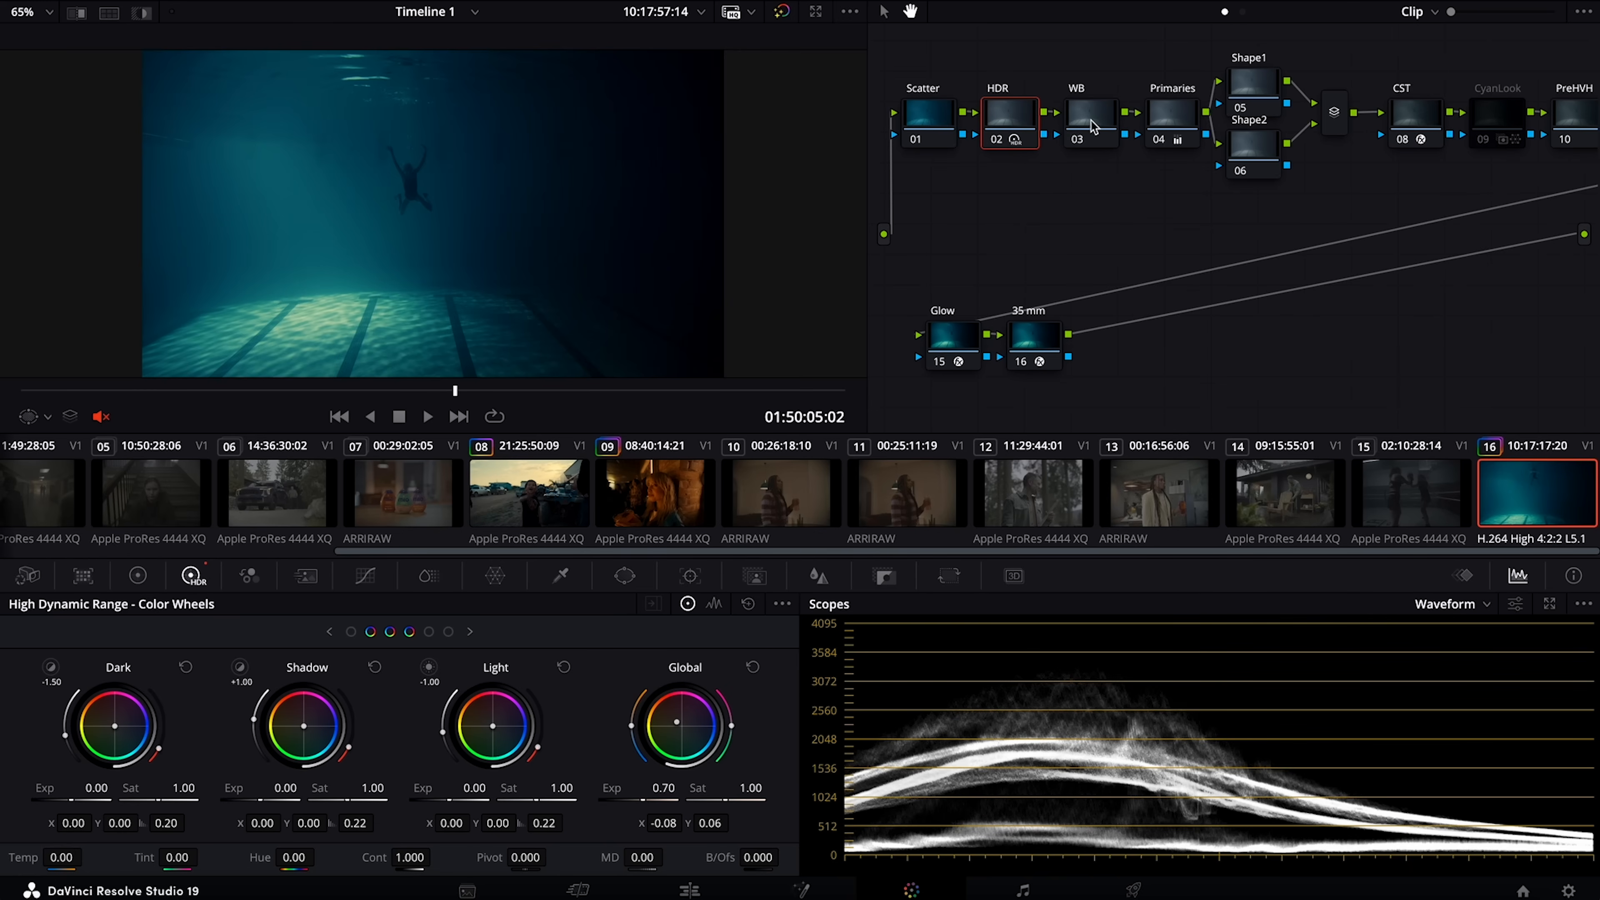
{"action": "left_click", "coordinate": [1169, 117]}
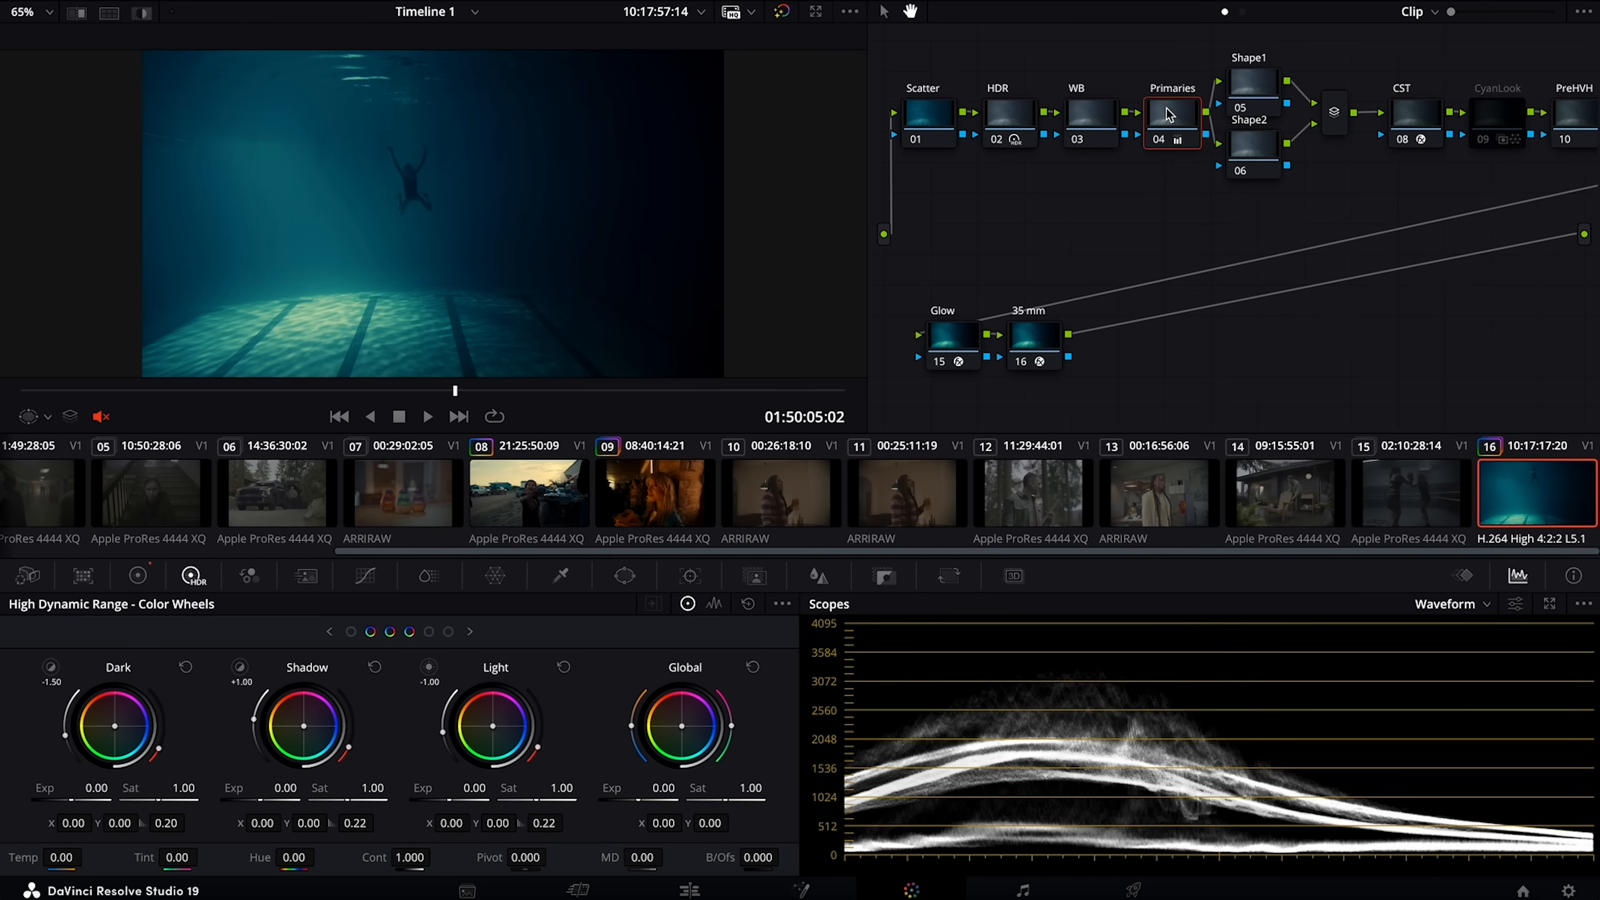
{"action": "left_click", "coordinate": [387, 570]}
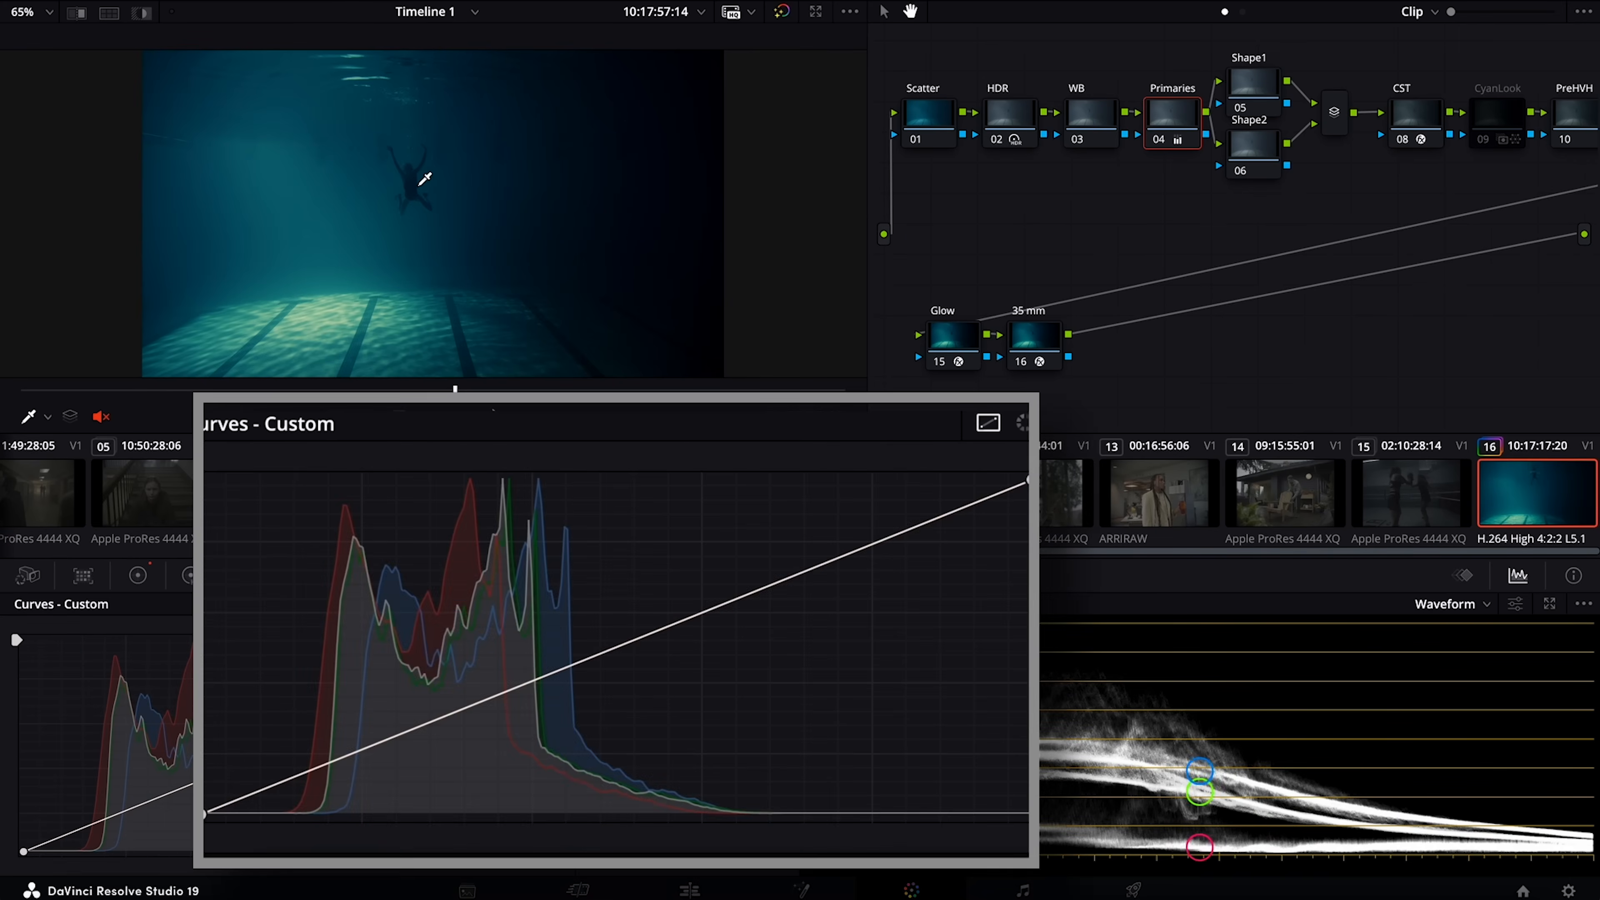
{"action": "left_click", "coordinate": [413, 184]}
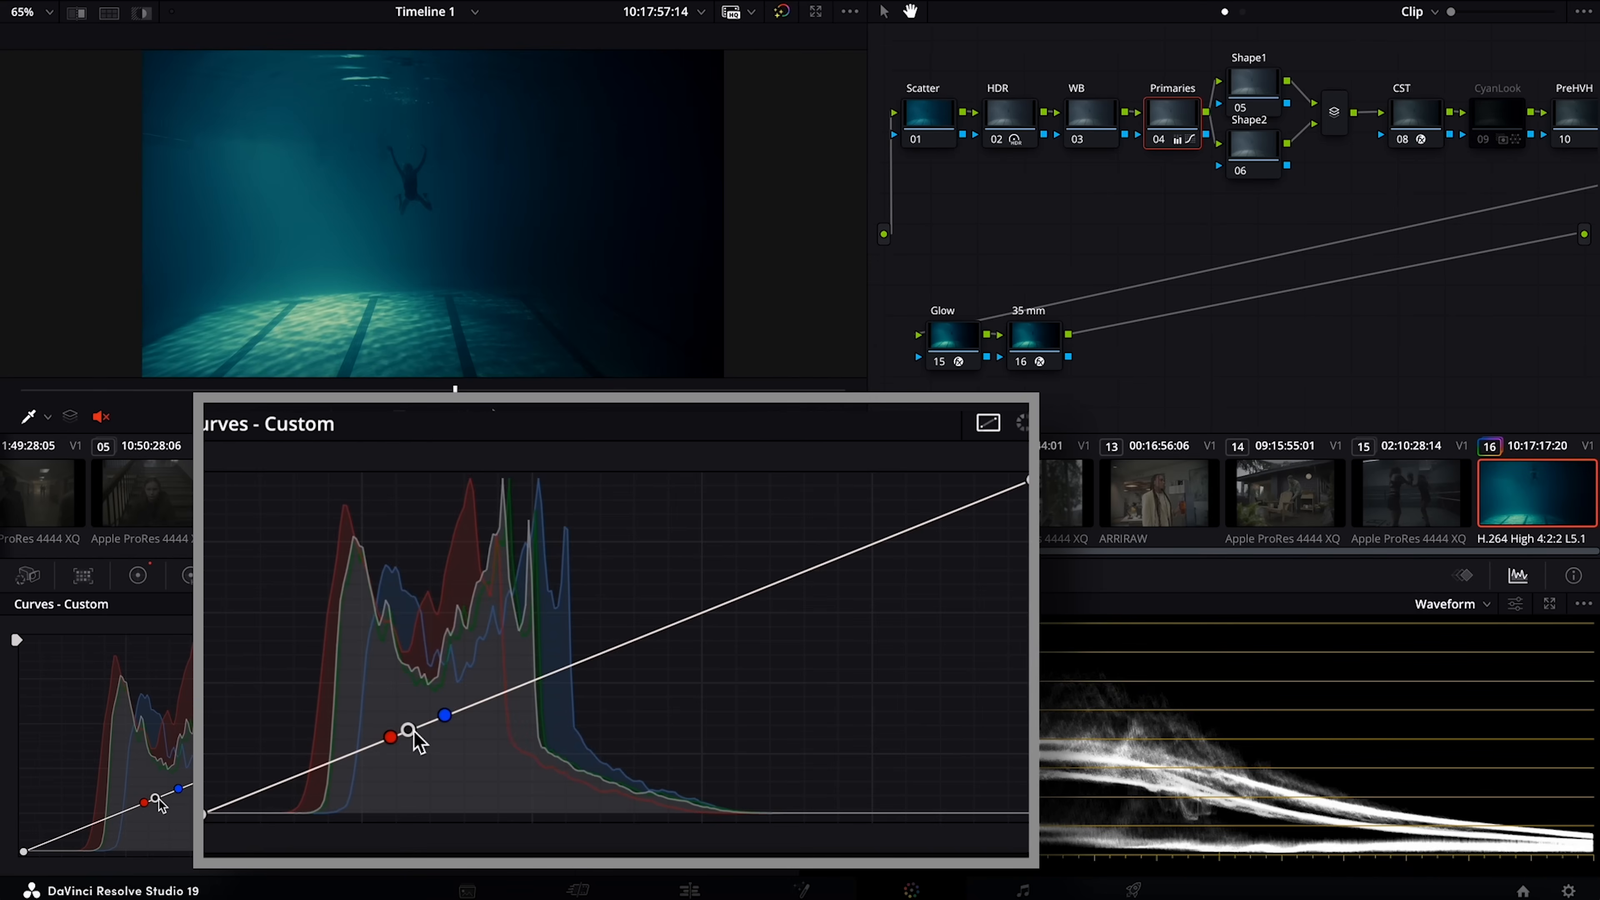
{"action": "left_click_drag", "start_coordinate": [410, 732], "coordinate": [389, 754]}
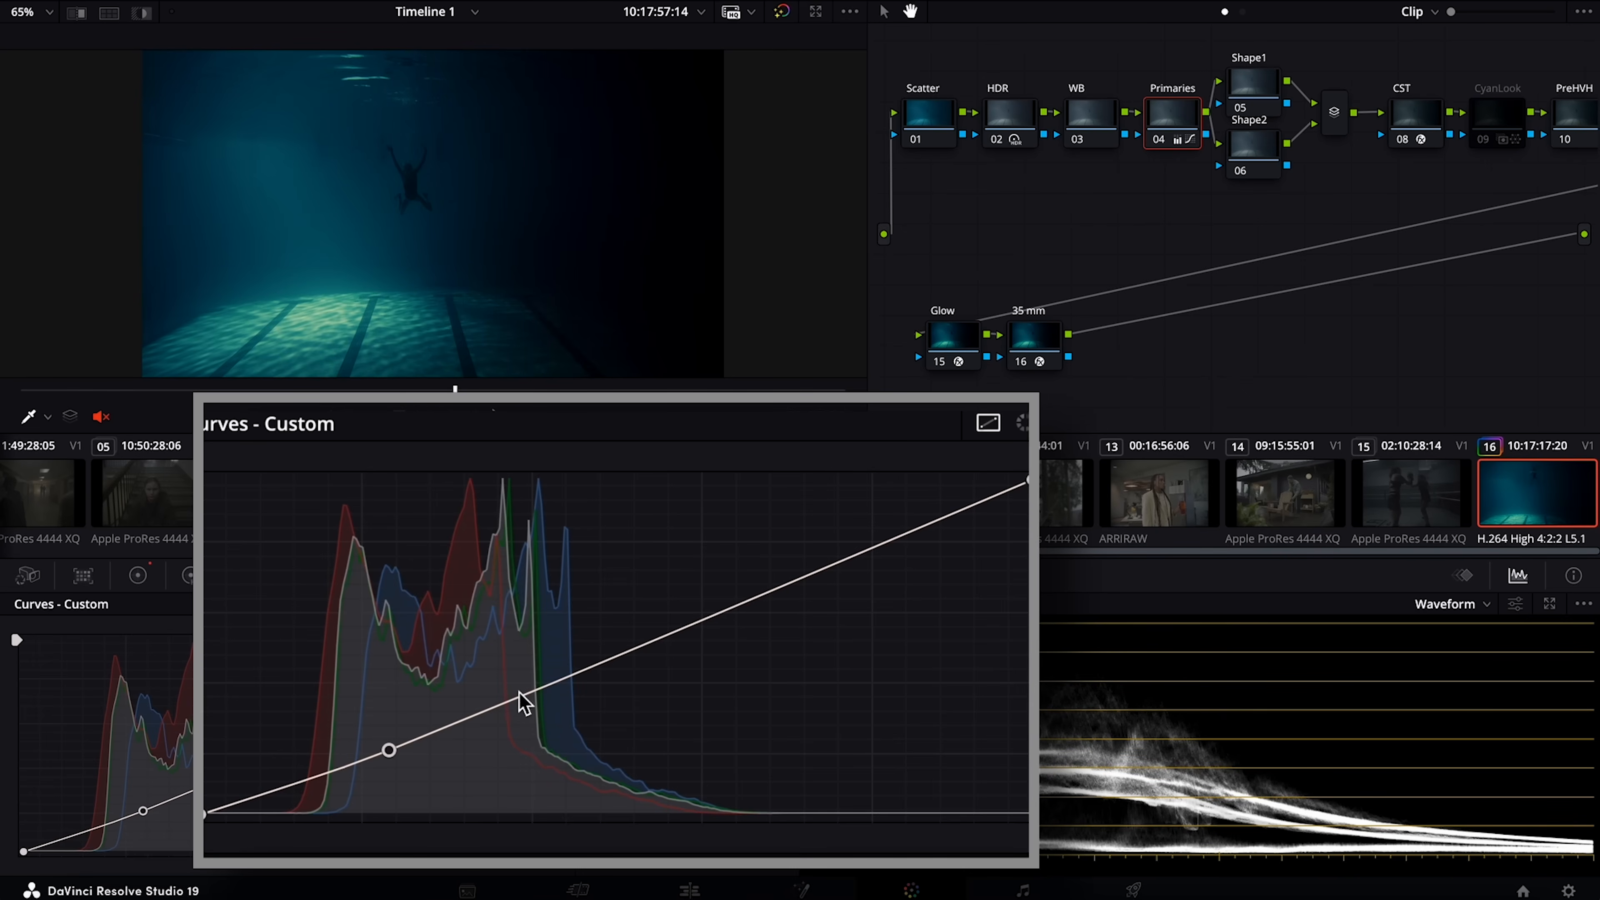
{"action": "left_click_drag", "start_coordinate": [521, 699], "coordinate": [519, 692]}
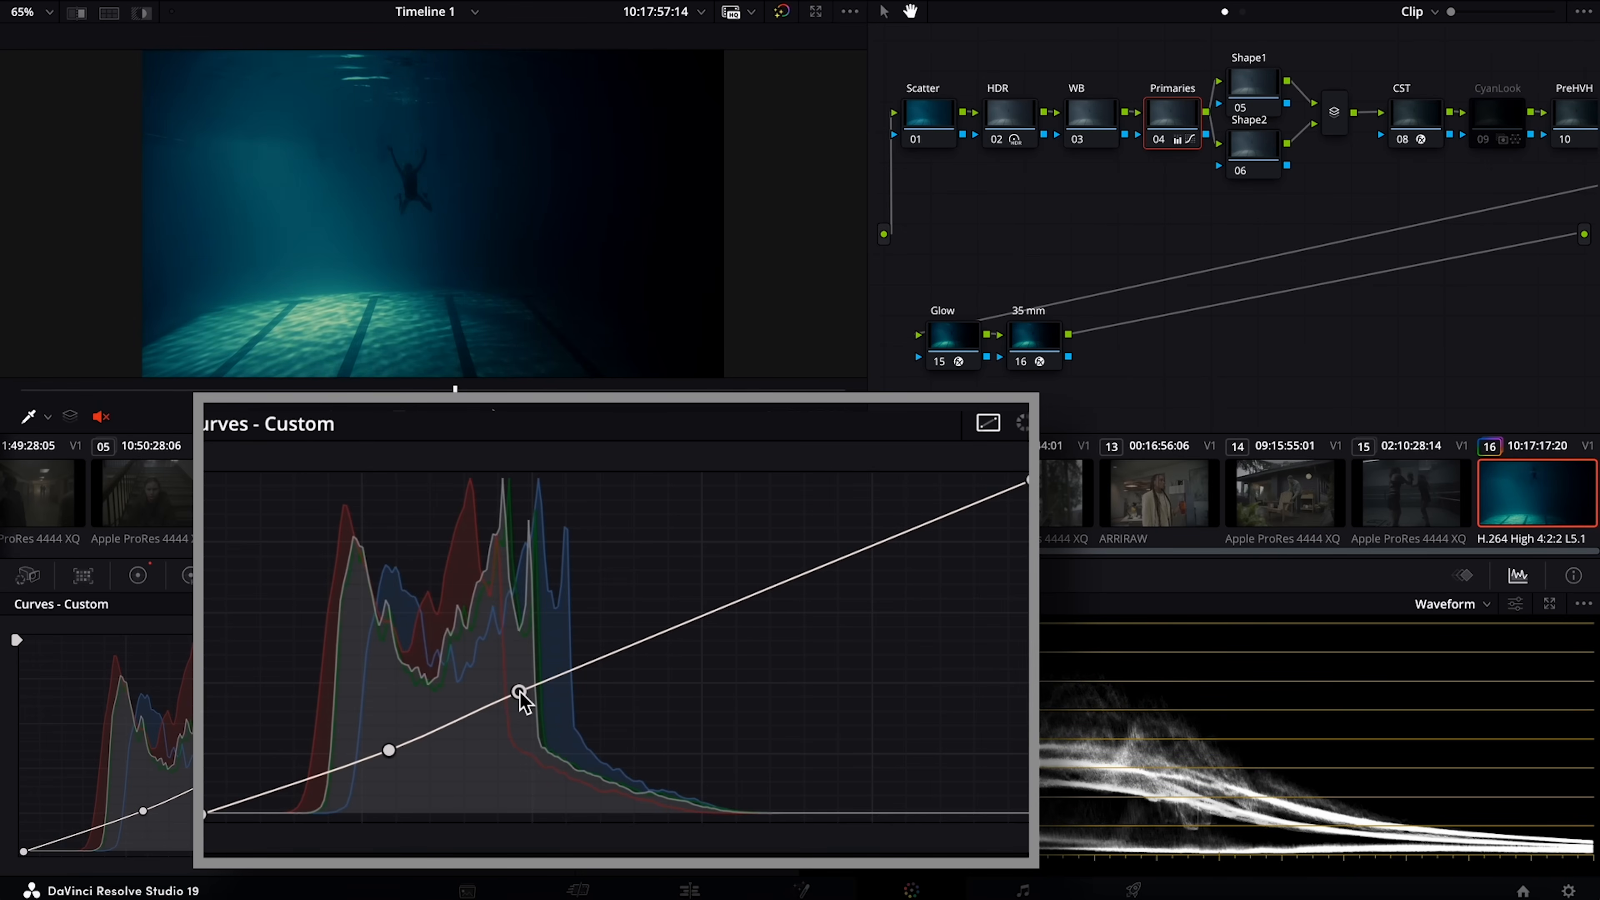
- Compare the underwater shot with the Primaries node disabled and enabled, leaving it enabled
{"action": "key", "text": "ctrl+d"}
{"action": "key", "text": "ctrl+d"}
{"action": "key", "text": "ctrl+d"}
{"action": "key", "text": "ctrl+d"}
{"action": "key", "text": "ctrl+d"}
{"action": "key", "text": "ctrl+d"}
{"action": "key", "text": "ctrl+d"}
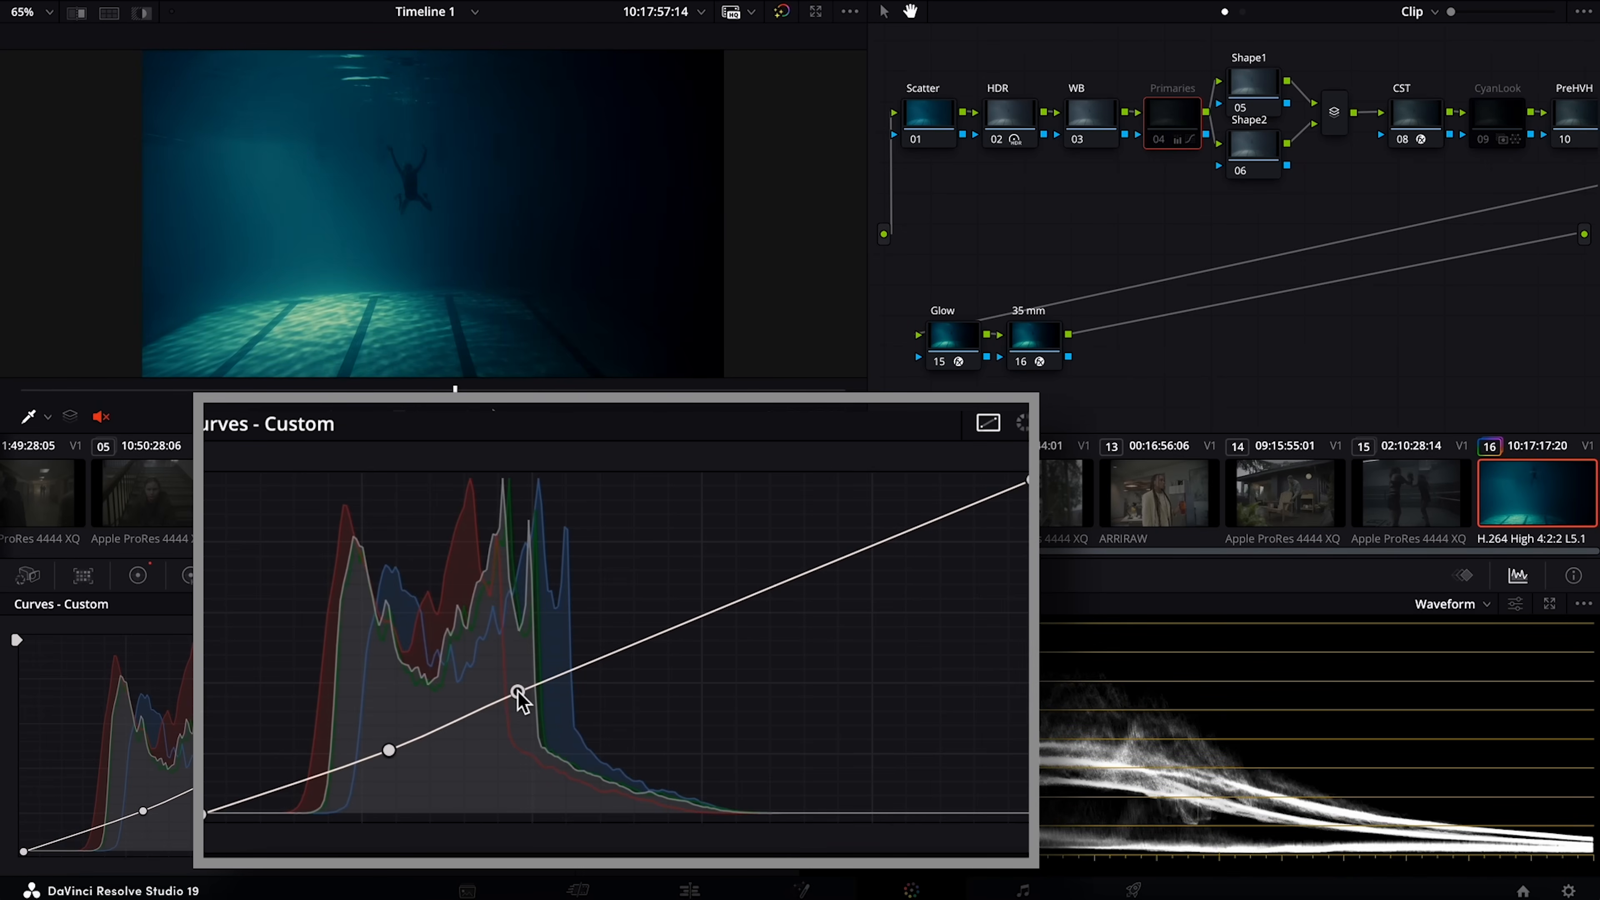
{"action": "key", "text": "ctrl+d"}
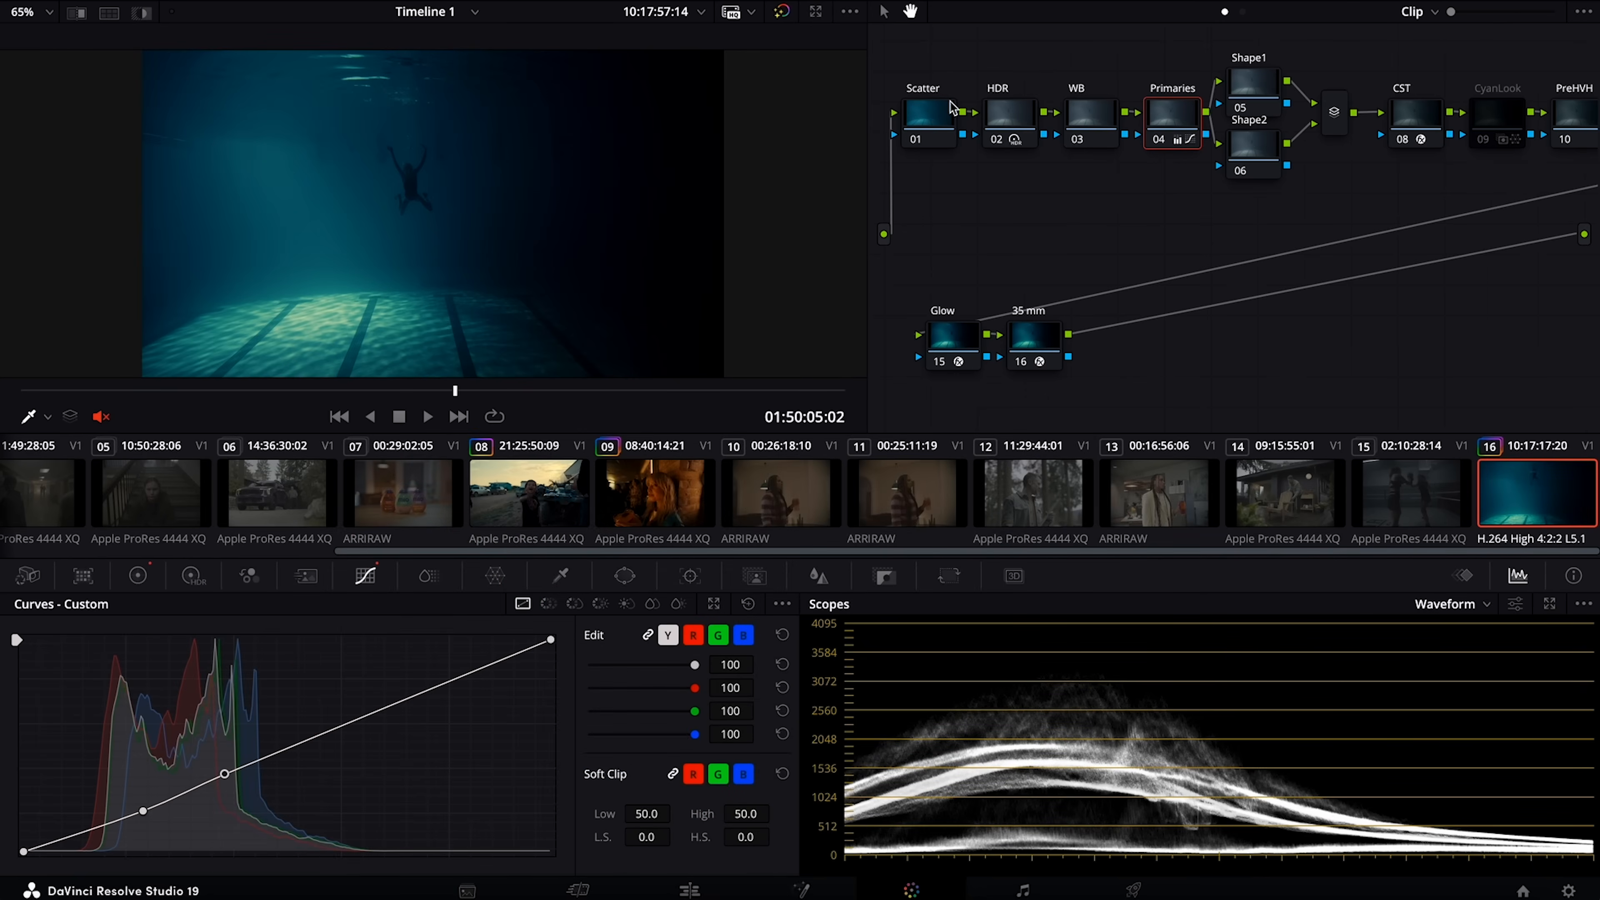
- Add a gradient window to the Shape1 node from the picture's left edge at pan 36.93, tilt 50.92, rotation about -85.4, checking it in highlight view
{"action": "left_click", "coordinate": [1249, 82]}
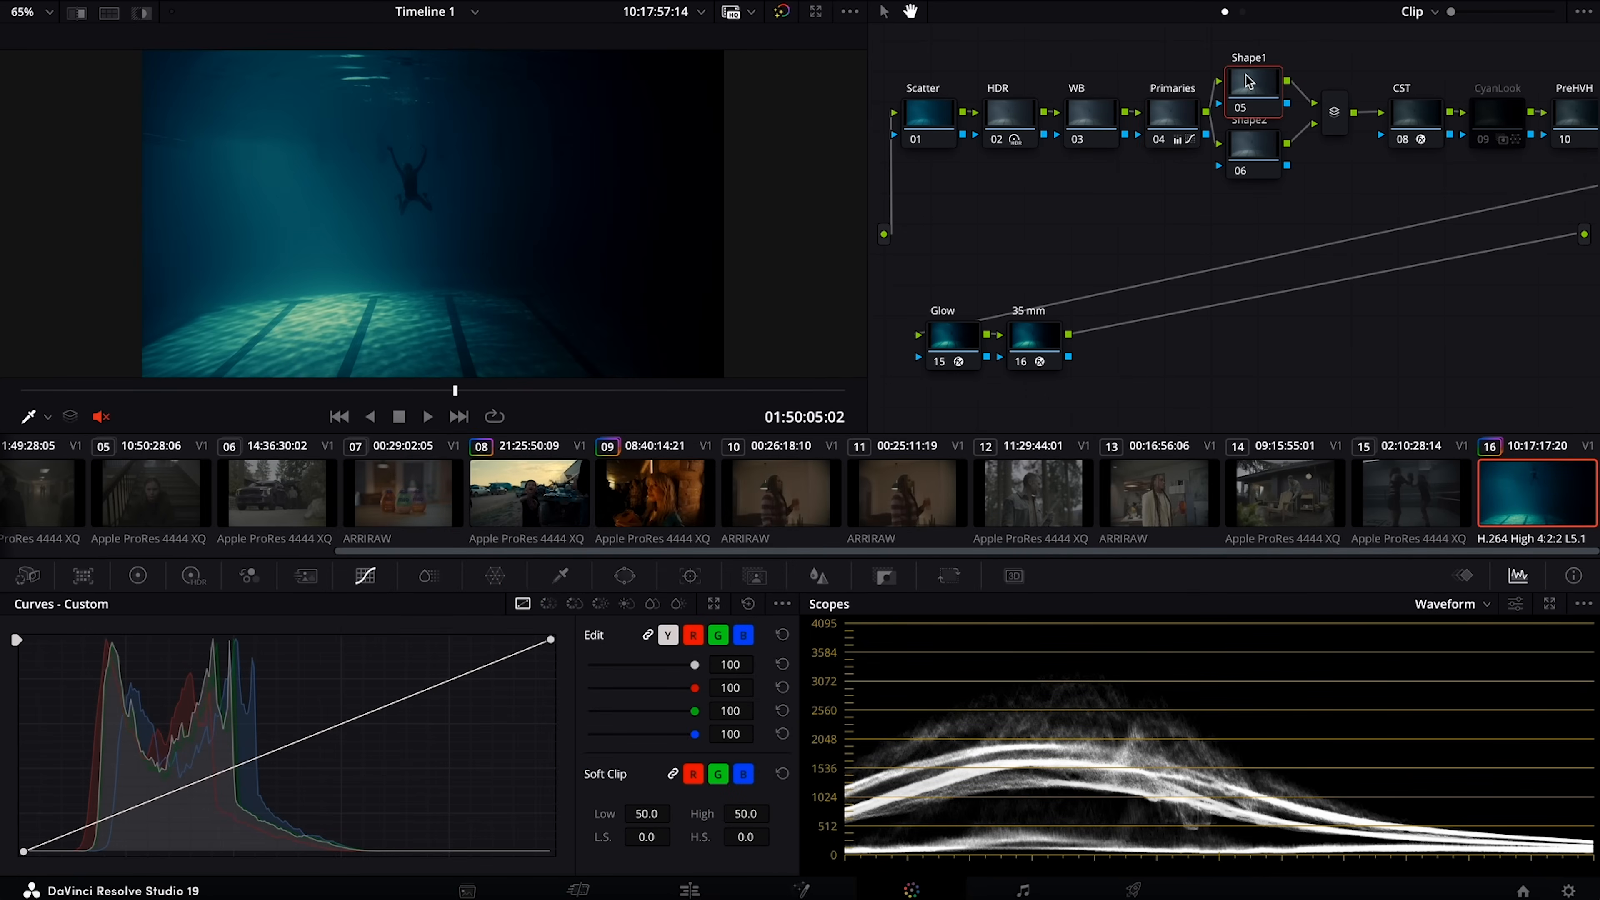
{"action": "left_click", "coordinate": [624, 575]}
{"action": "left_click", "coordinate": [58, 833]}
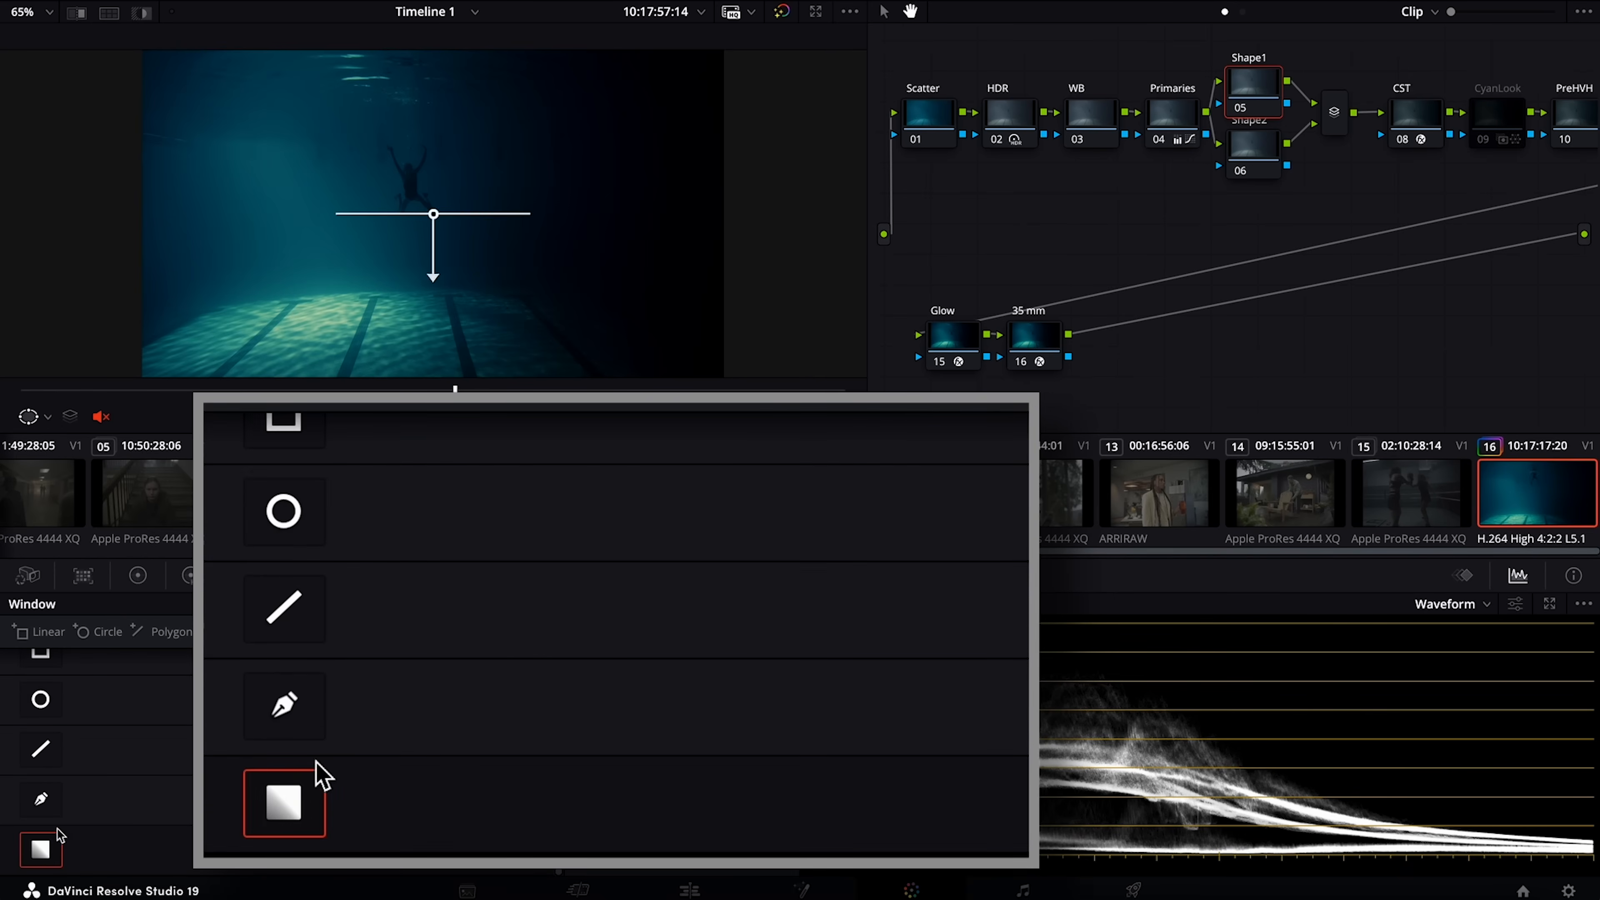
{"action": "left_click_drag", "start_coordinate": [434, 218], "coordinate": [370, 212]}
{"action": "key", "text": "shift+h"}
{"action": "key", "text": "shift+h"}
{"action": "key", "text": "shift+h"}
{"action": "key", "text": "shift+h"}
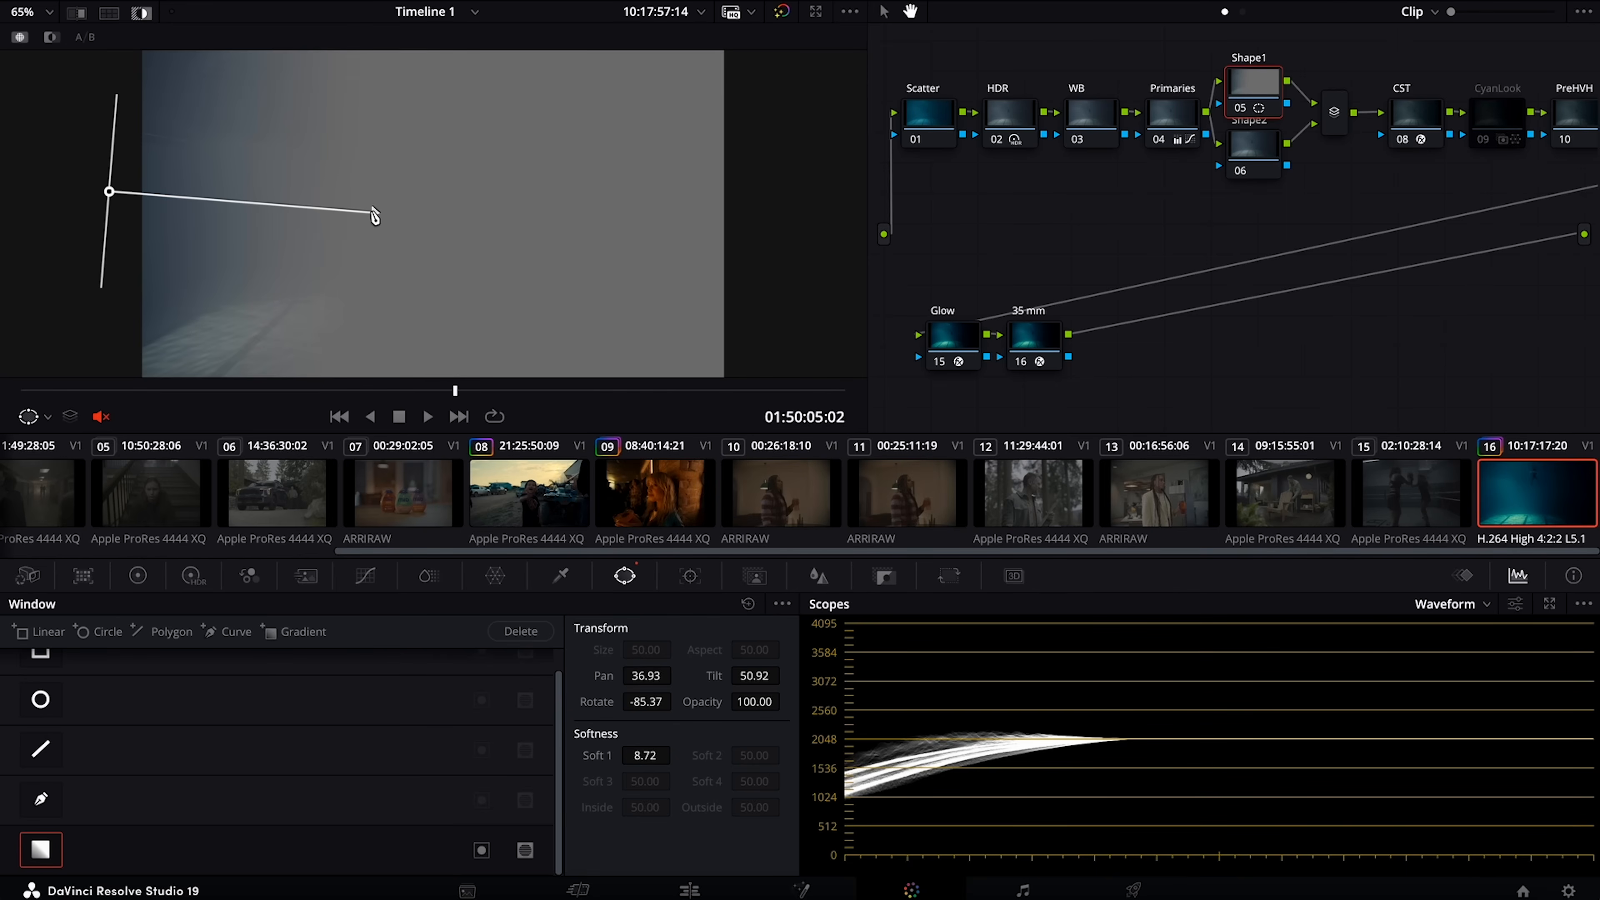
- Adjust Shape1's gradient to rotation about -79.6 and softness about 9.7, and darken its area with the custom curve
{"action": "left_click_drag", "start_coordinate": [374, 211], "coordinate": [400, 247]}
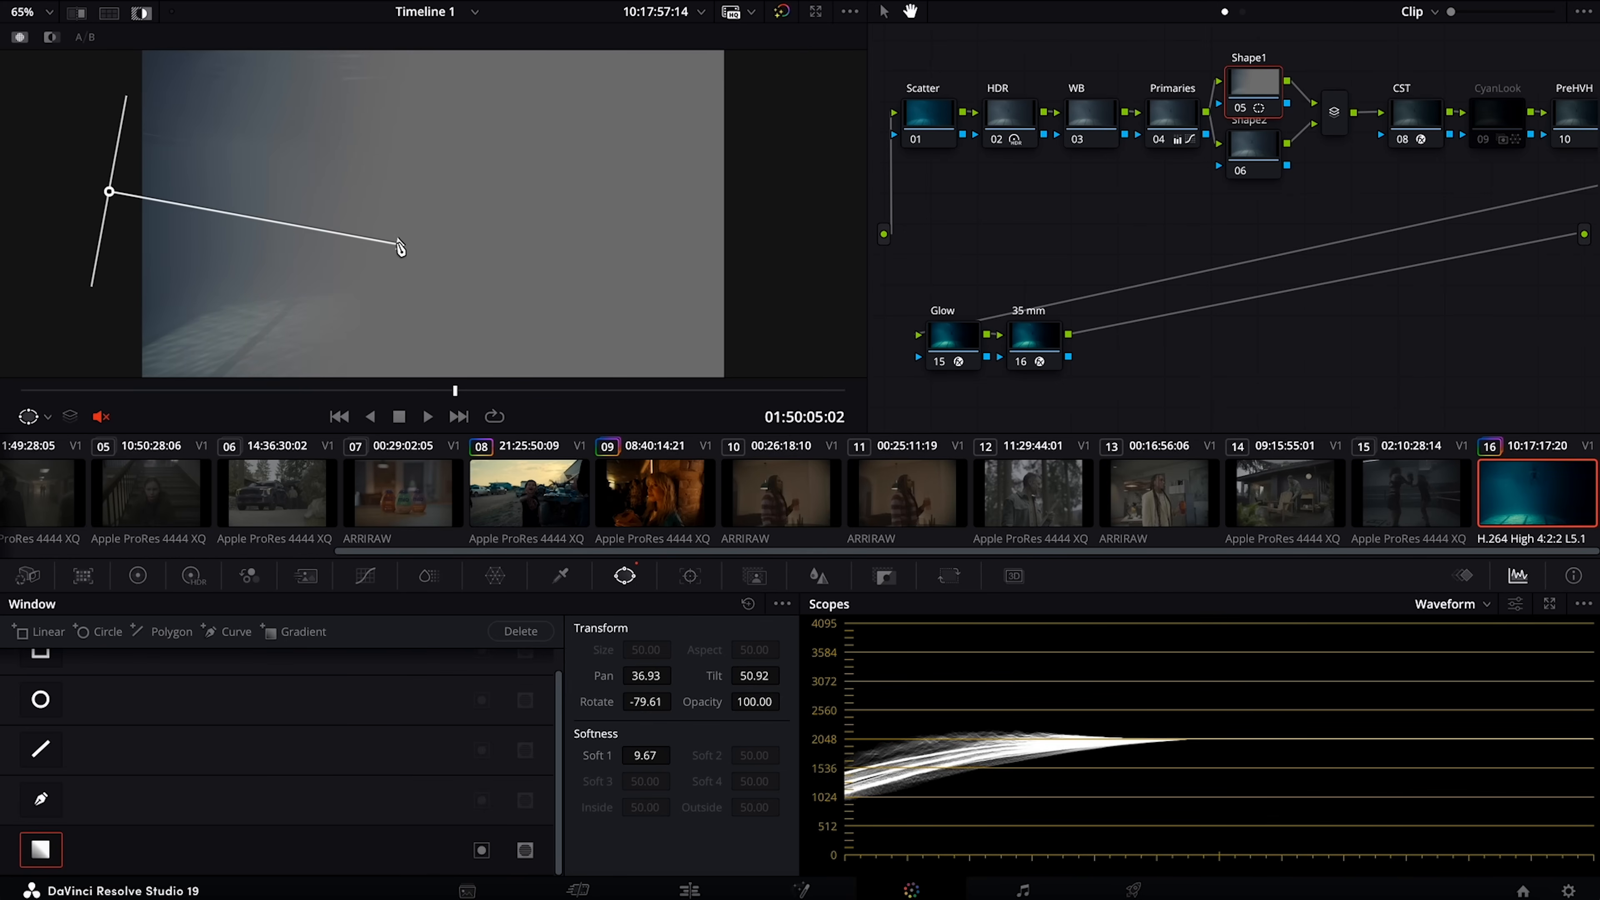
{"action": "key", "text": "shift+h"}
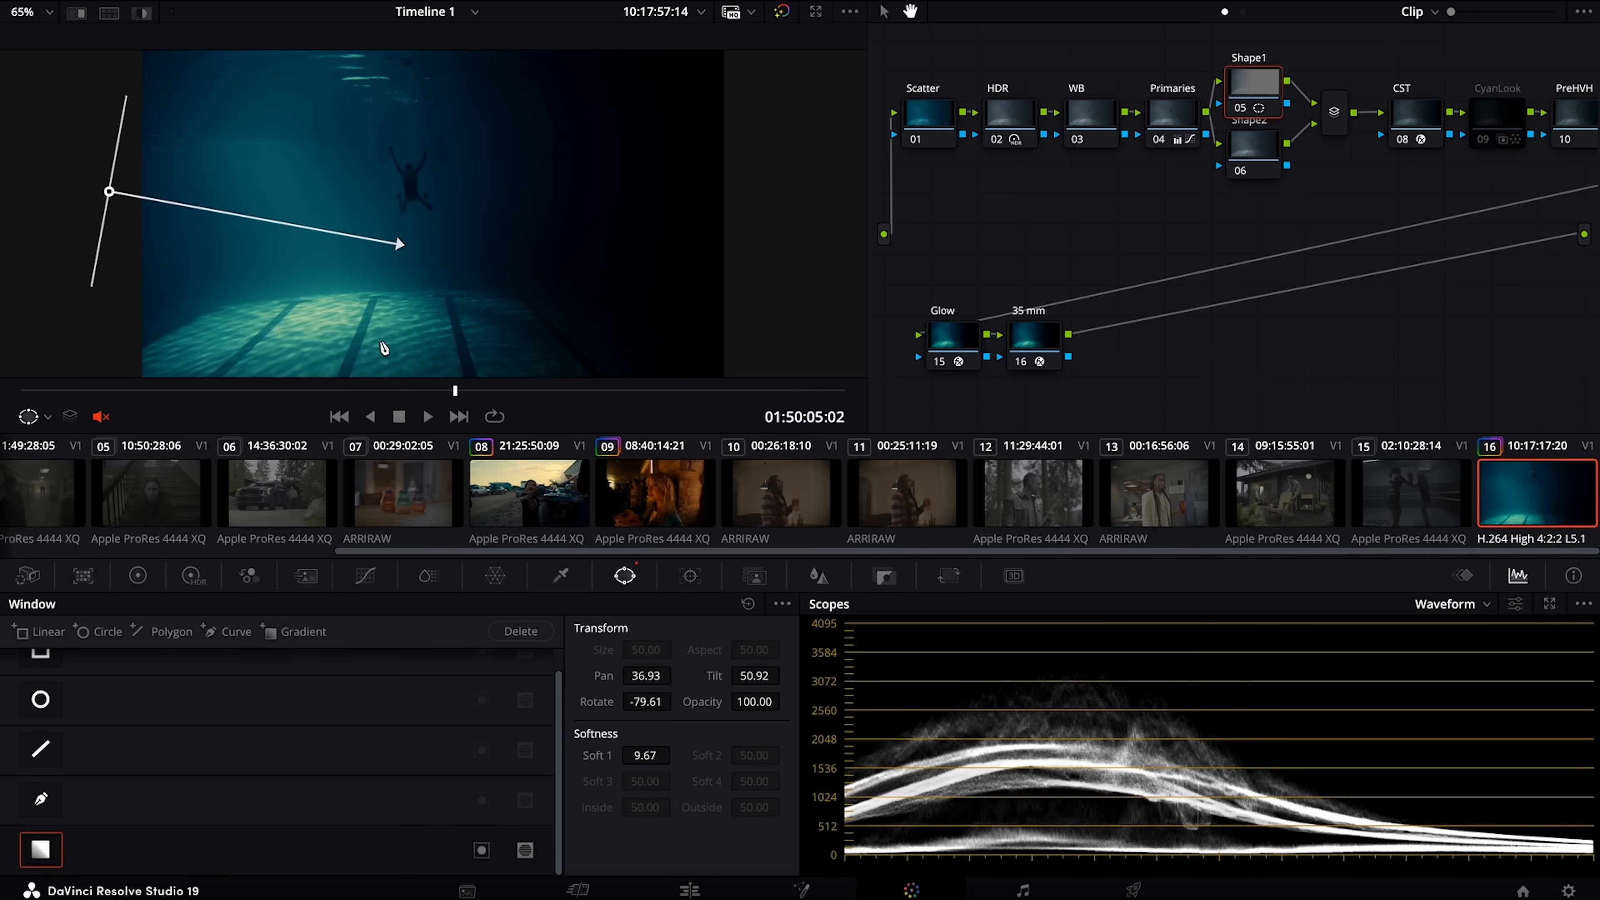
{"action": "left_click", "coordinate": [366, 575]}
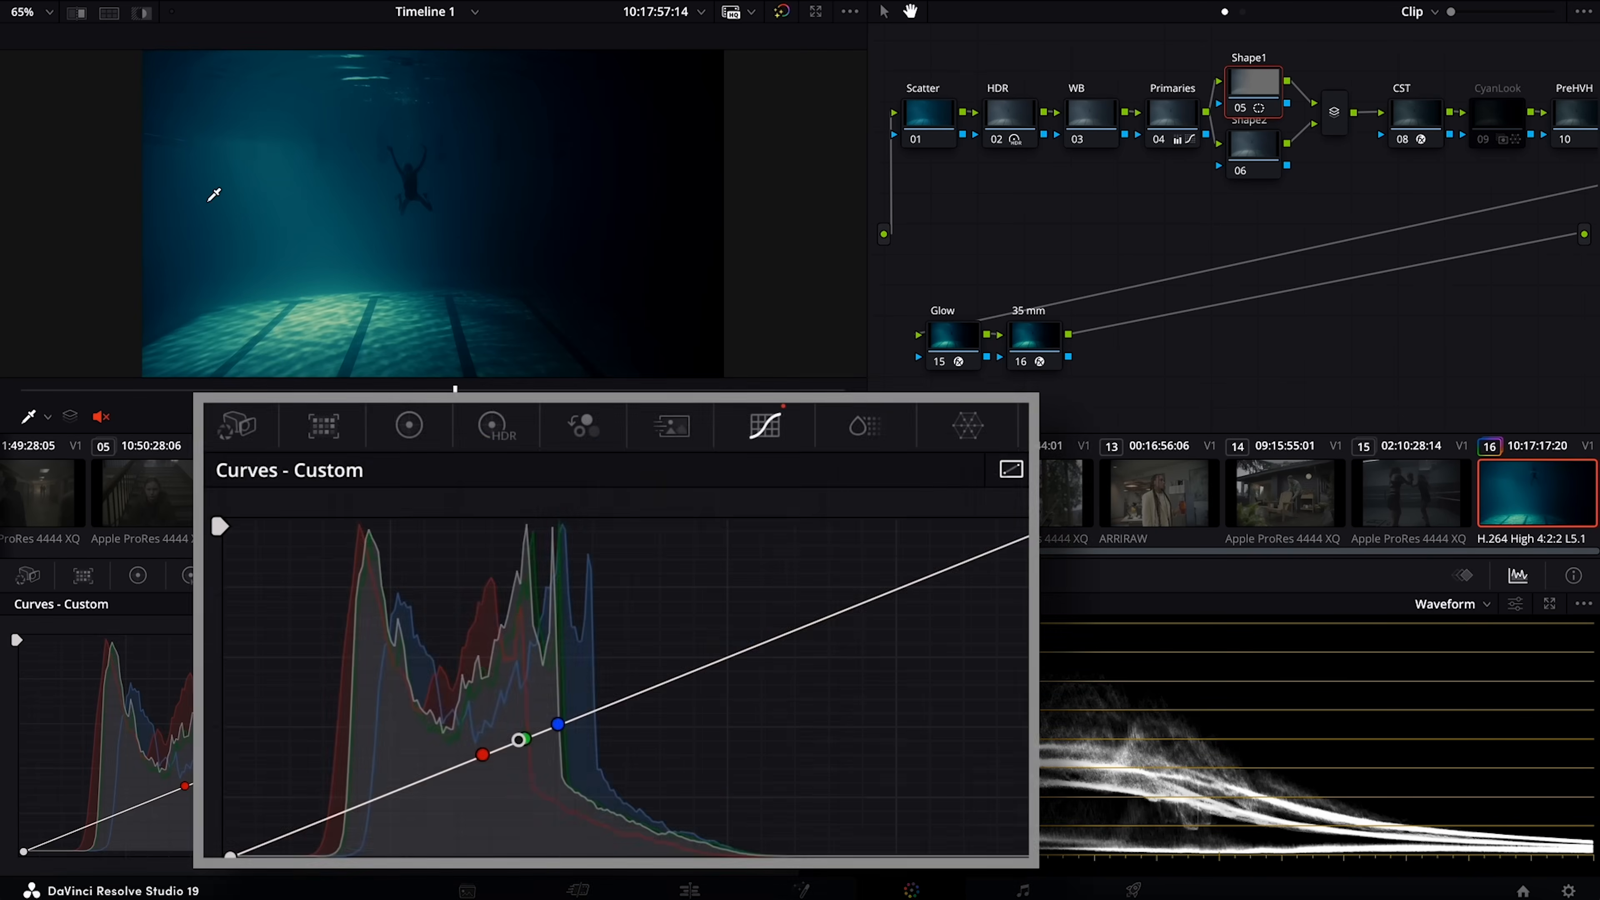
{"action": "left_click_drag", "start_coordinate": [519, 740], "coordinate": [524, 770]}
- Add a gradient window to the Shape2 node, running from the picture's right edge toward the area below the swimmer
{"action": "left_click", "coordinate": [1256, 149]}
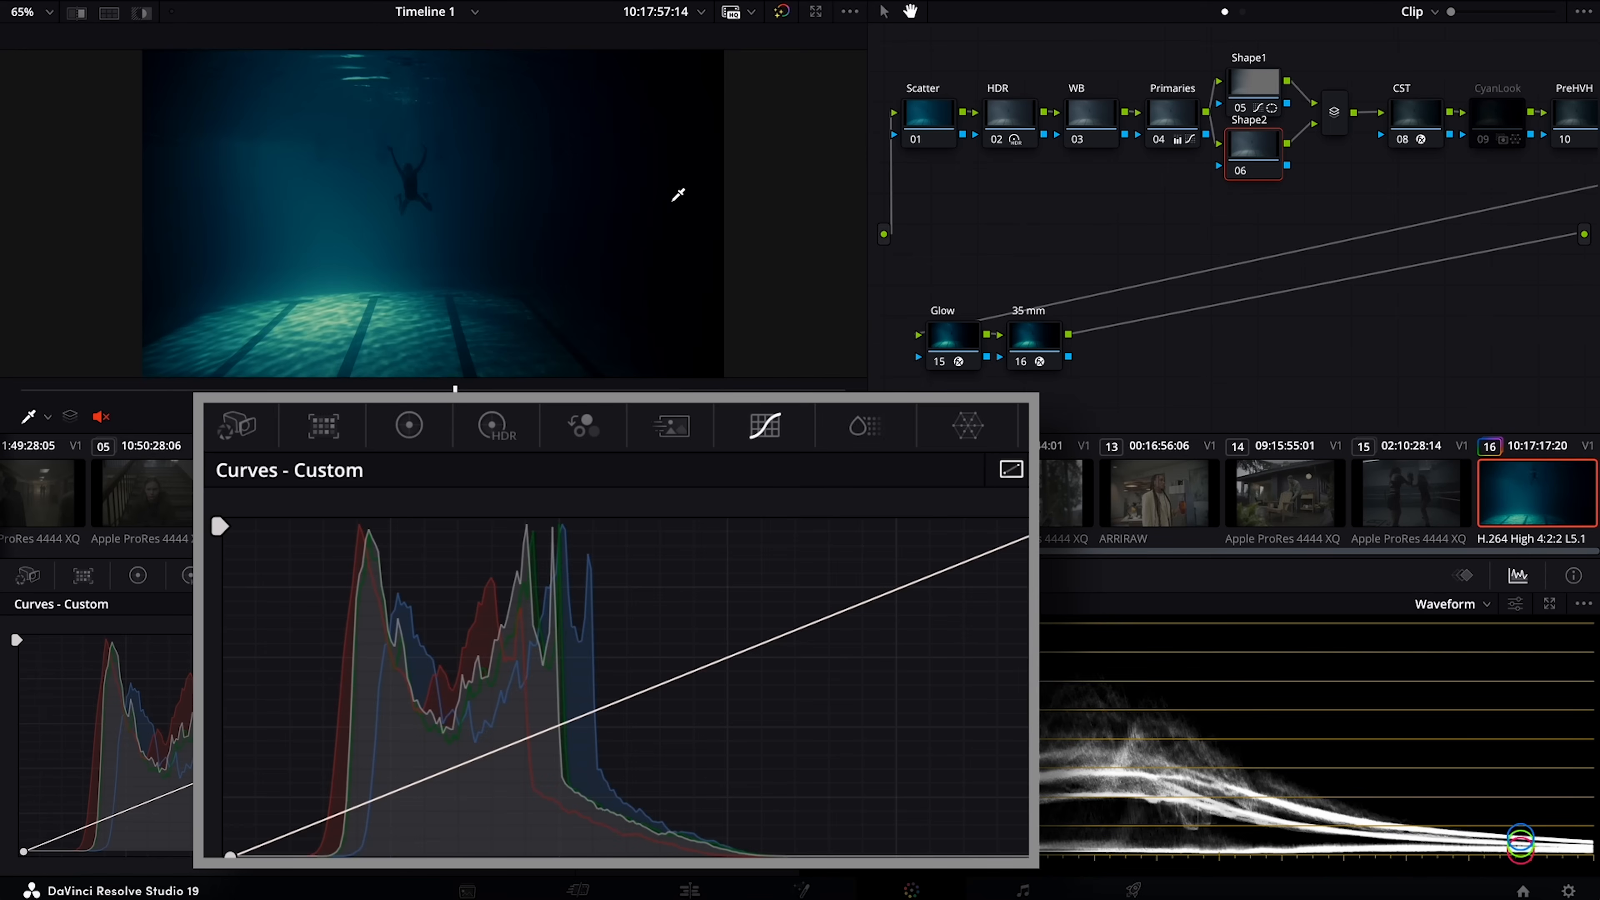
{"action": "left_click", "coordinate": [622, 576]}
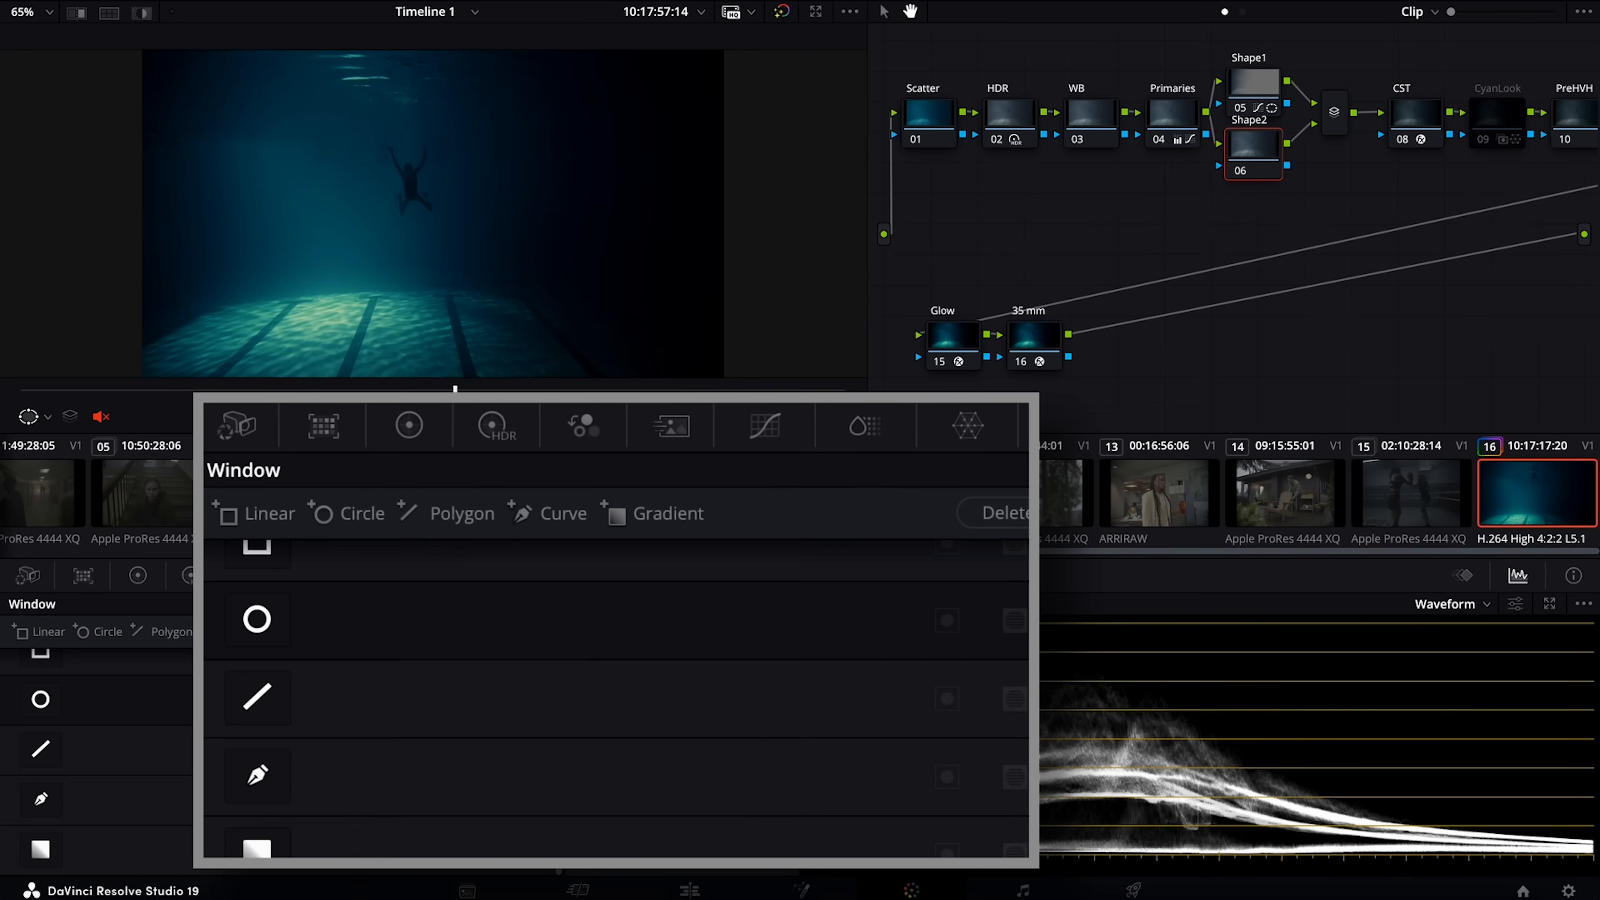
{"action": "left_click", "coordinate": [40, 851]}
{"action": "left_click_drag", "start_coordinate": [441, 217], "coordinate": [742, 201]}
{"action": "left_click_drag", "start_coordinate": [736, 257], "coordinate": [460, 250]}
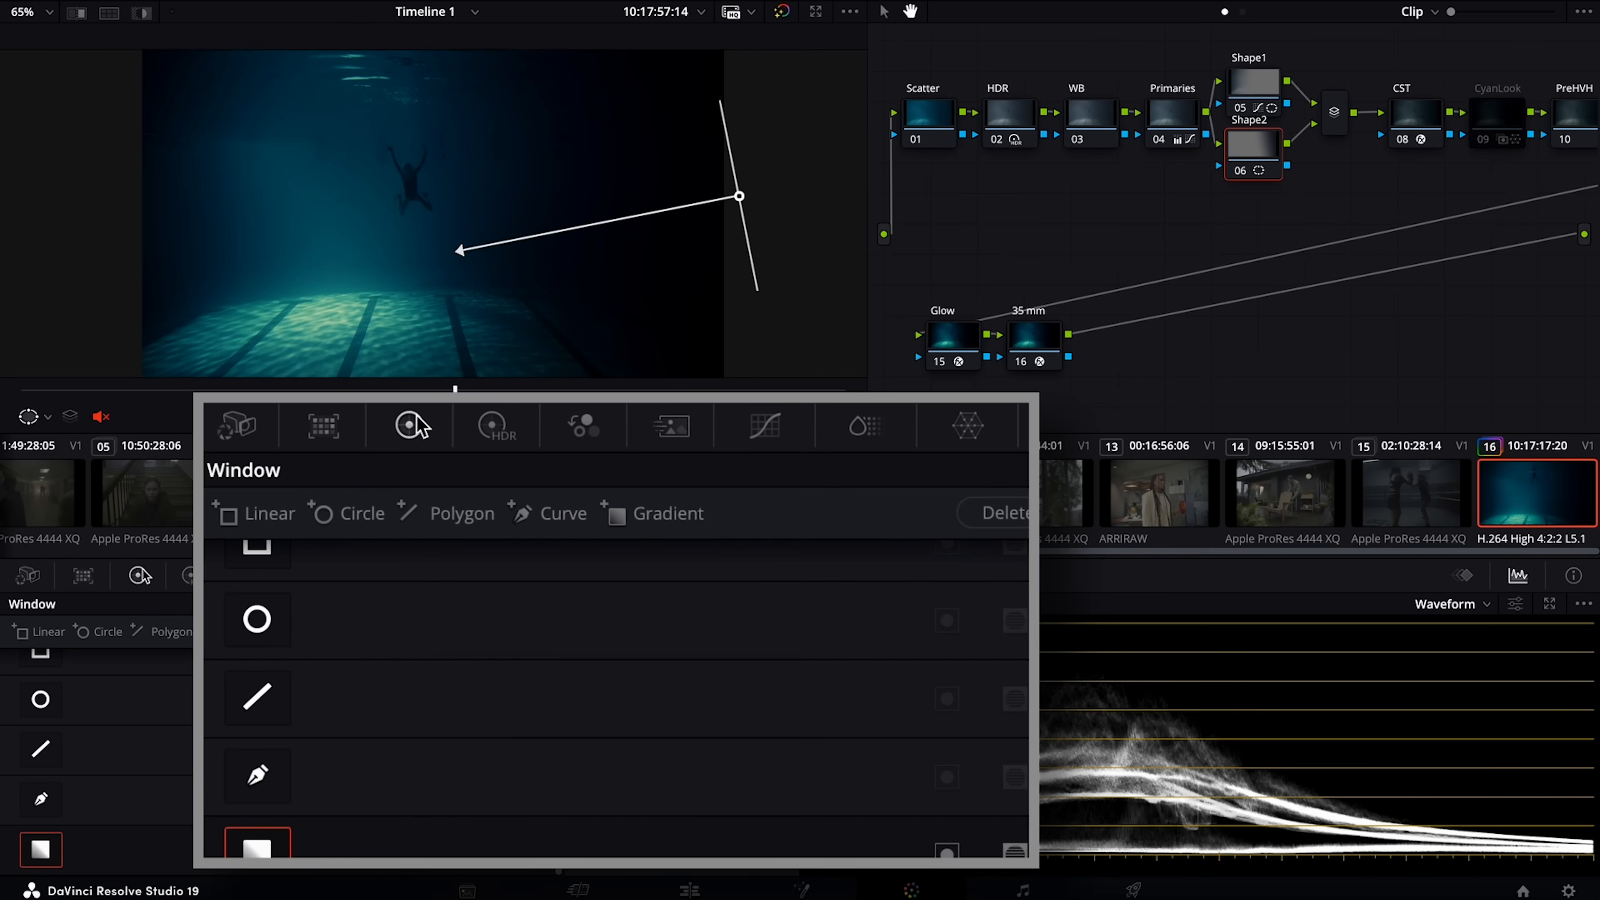
- Set Shape2's gamma to 0.03, nudge a shadow point up slightly on its custom curve, and compare the node off and on
{"action": "left_click", "coordinate": [409, 424]}
{"action": "left_click_drag", "start_coordinate": [668, 813], "coordinate": [699, 812]}
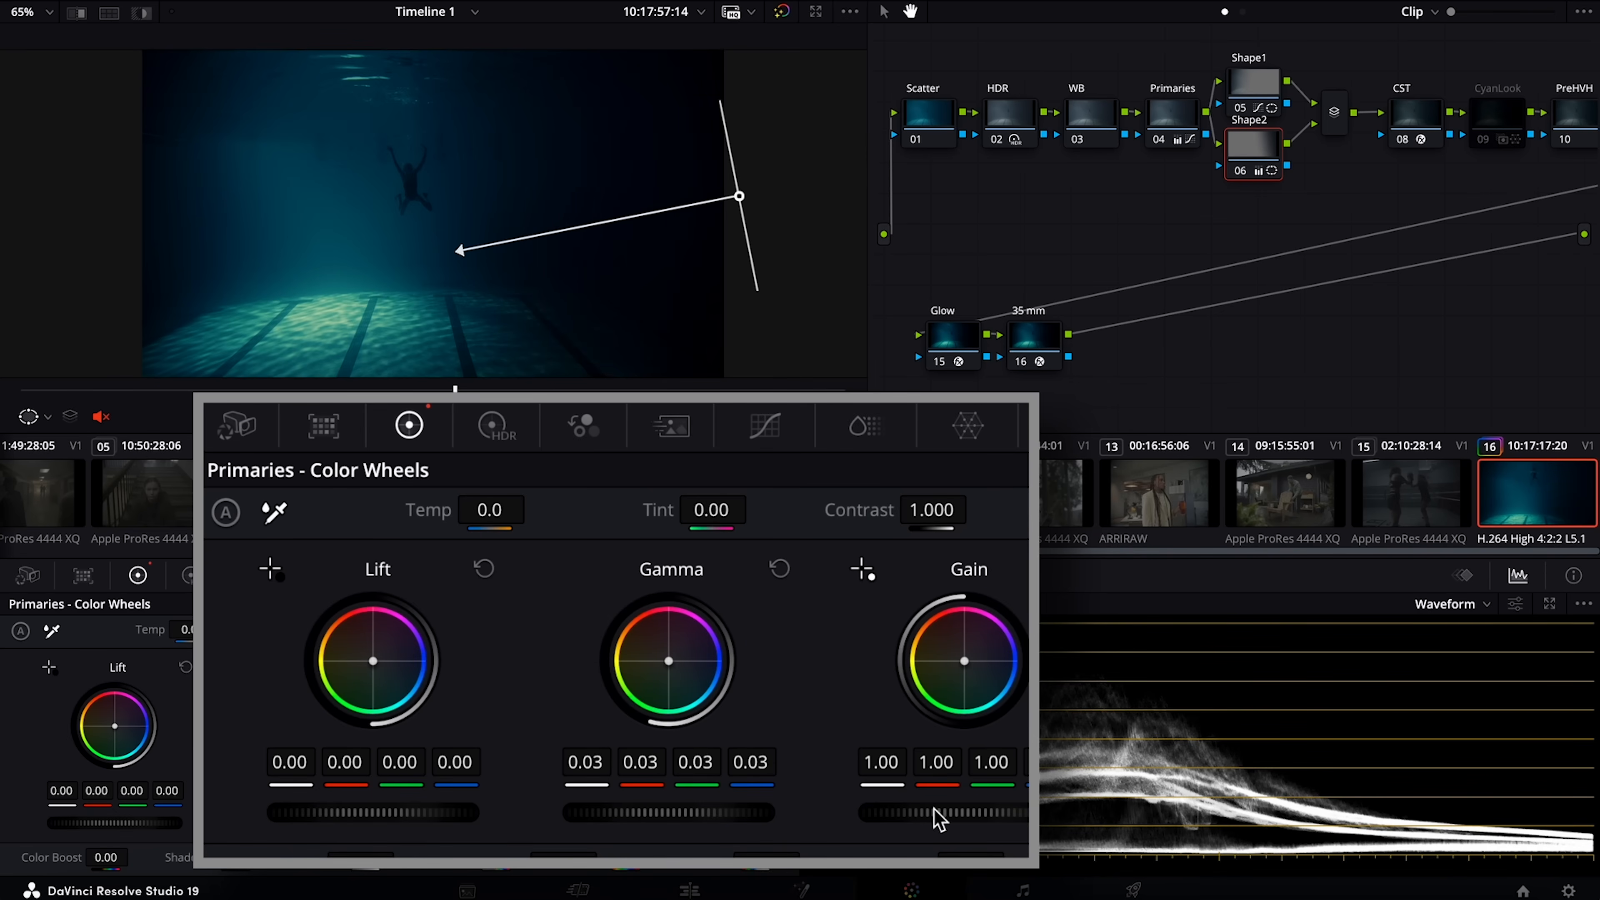
{"action": "left_click", "coordinate": [764, 429]}
{"action": "left_click", "coordinate": [597, 234]}
{"action": "left_click_drag", "start_coordinate": [394, 792], "coordinate": [391, 788]}
{"action": "key", "text": "ctrl+d"}
{"action": "key", "text": "ctrl+d"}
{"action": "key", "text": "ctrl+d"}
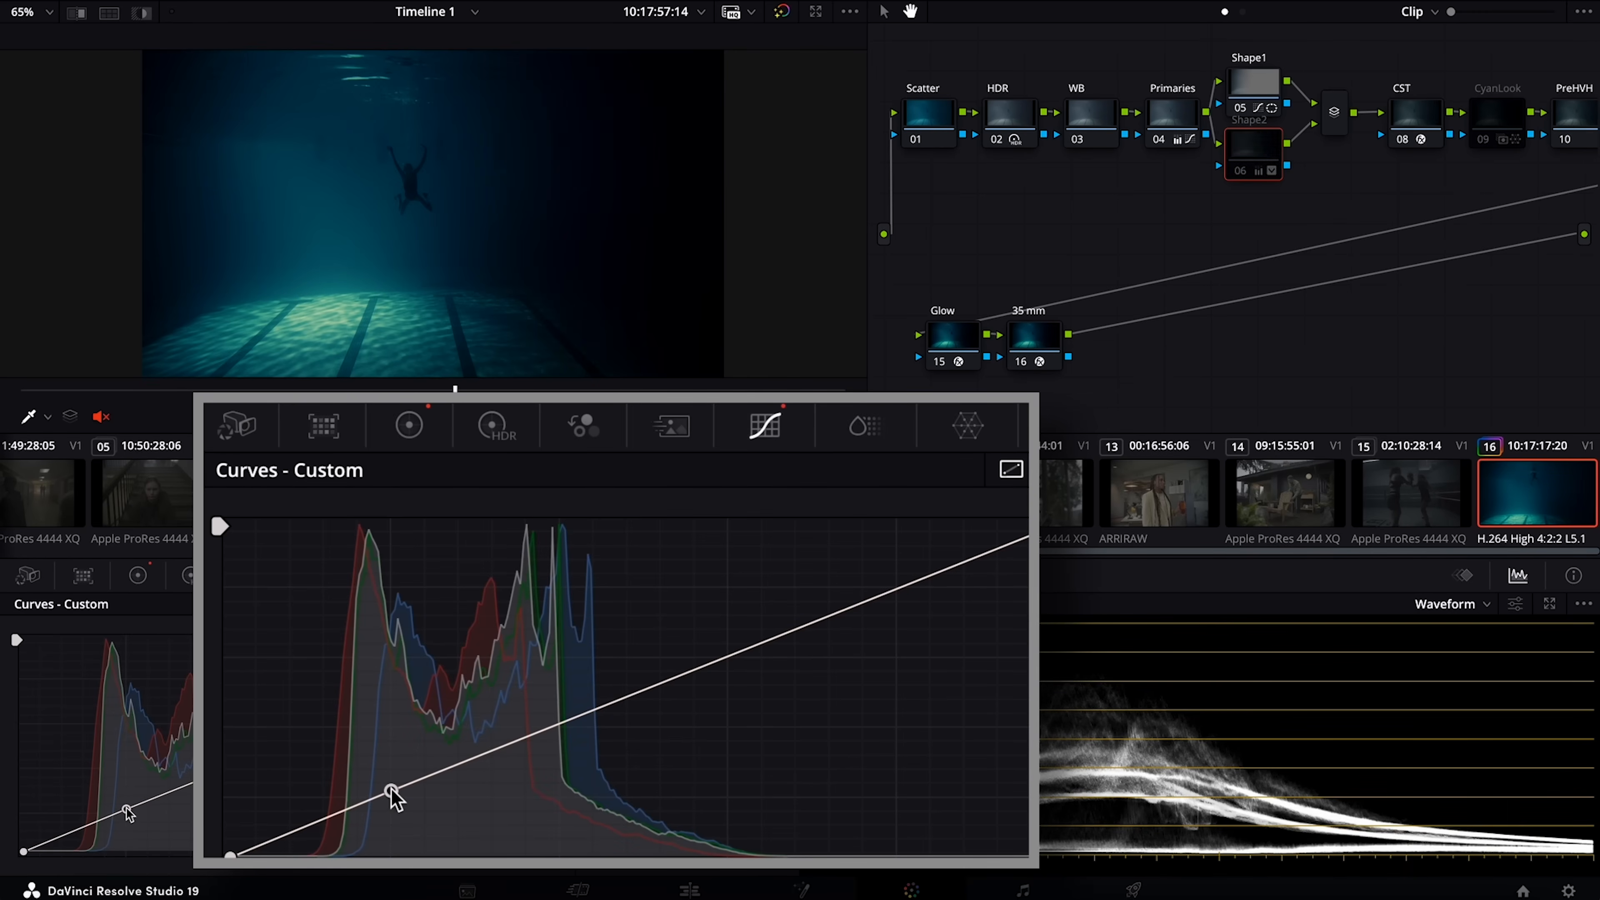
{"action": "key", "text": "ctrl+d"}
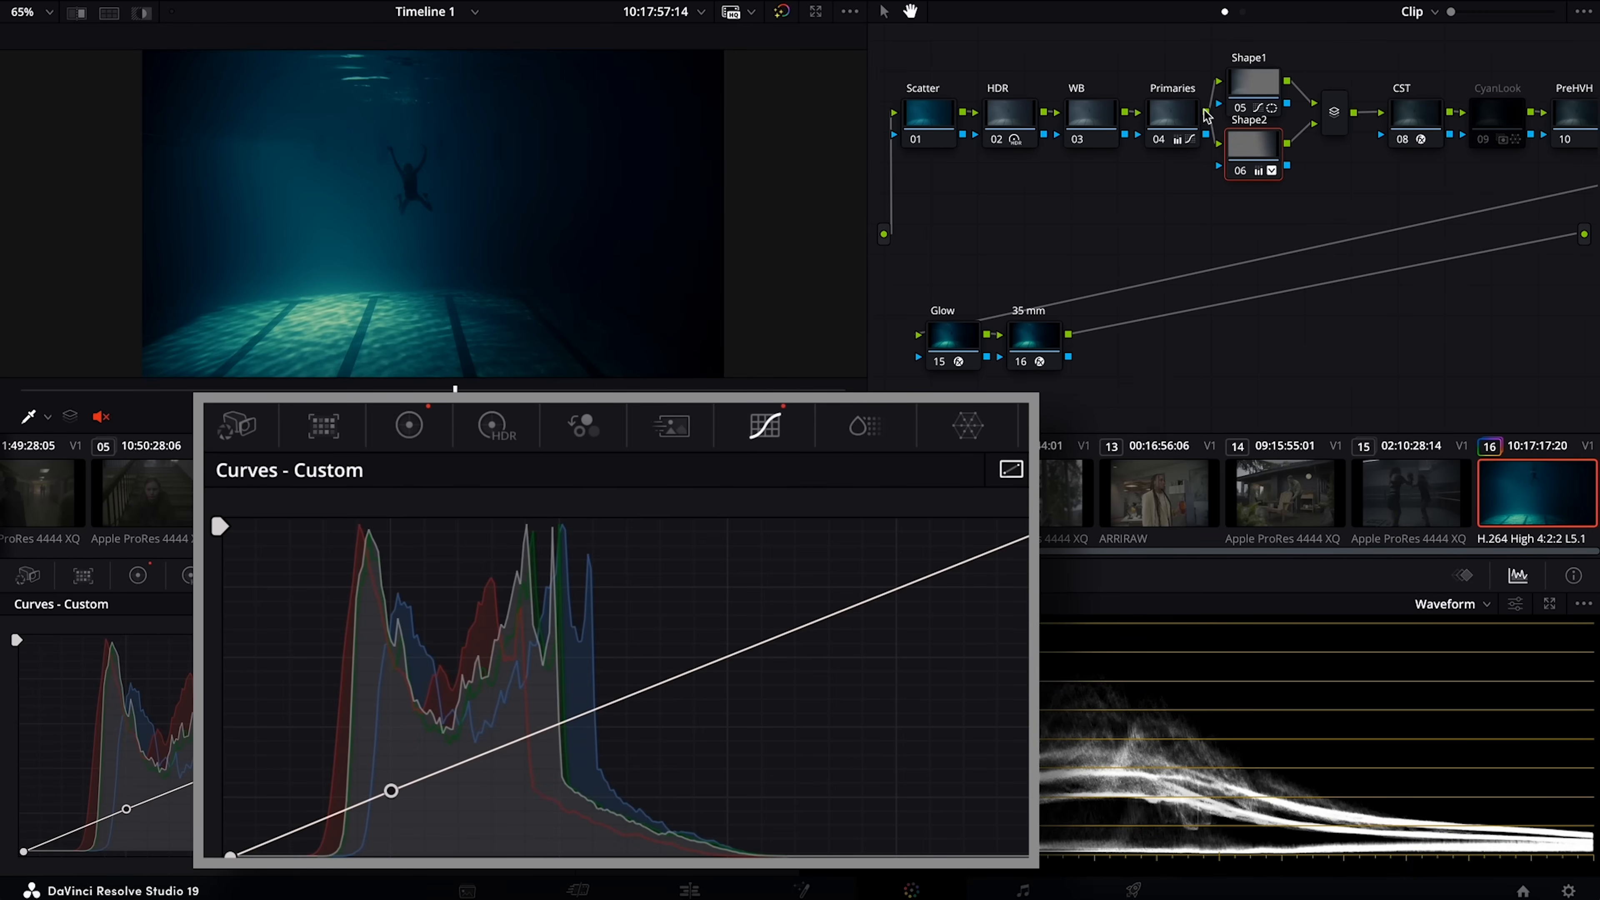
- Extend Shape1's gradient farther toward the picture's centre and set the node's gamma to -0.01
{"action": "left_click", "coordinate": [1257, 85]}
{"action": "left_click", "coordinate": [624, 575]}
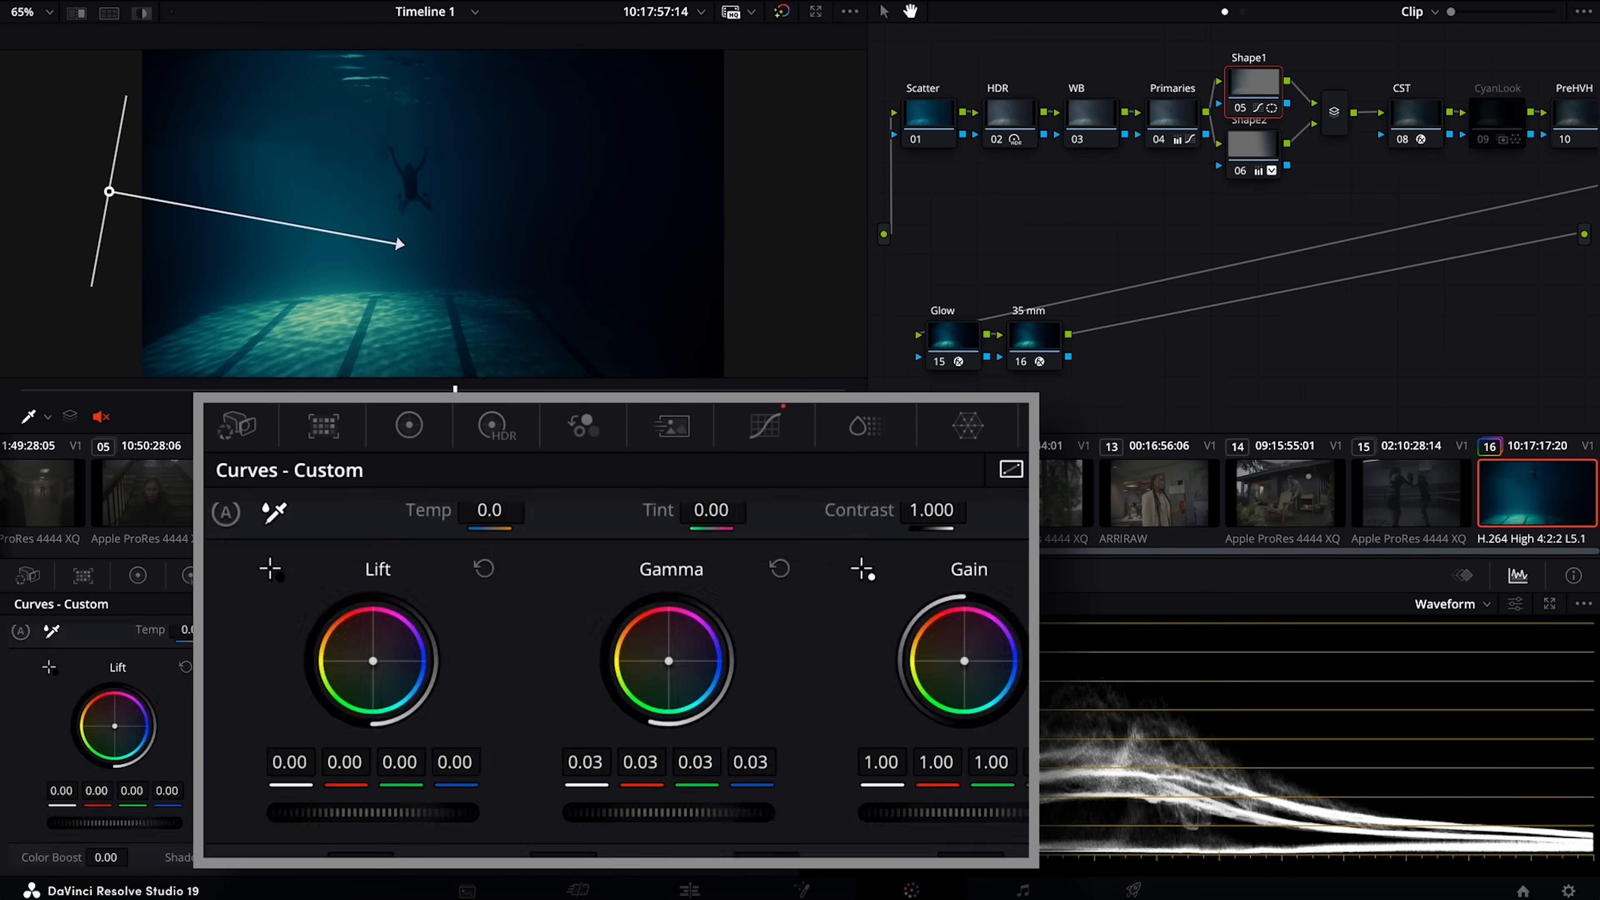
{"action": "left_click_drag", "start_coordinate": [399, 244], "coordinate": [433, 259]}
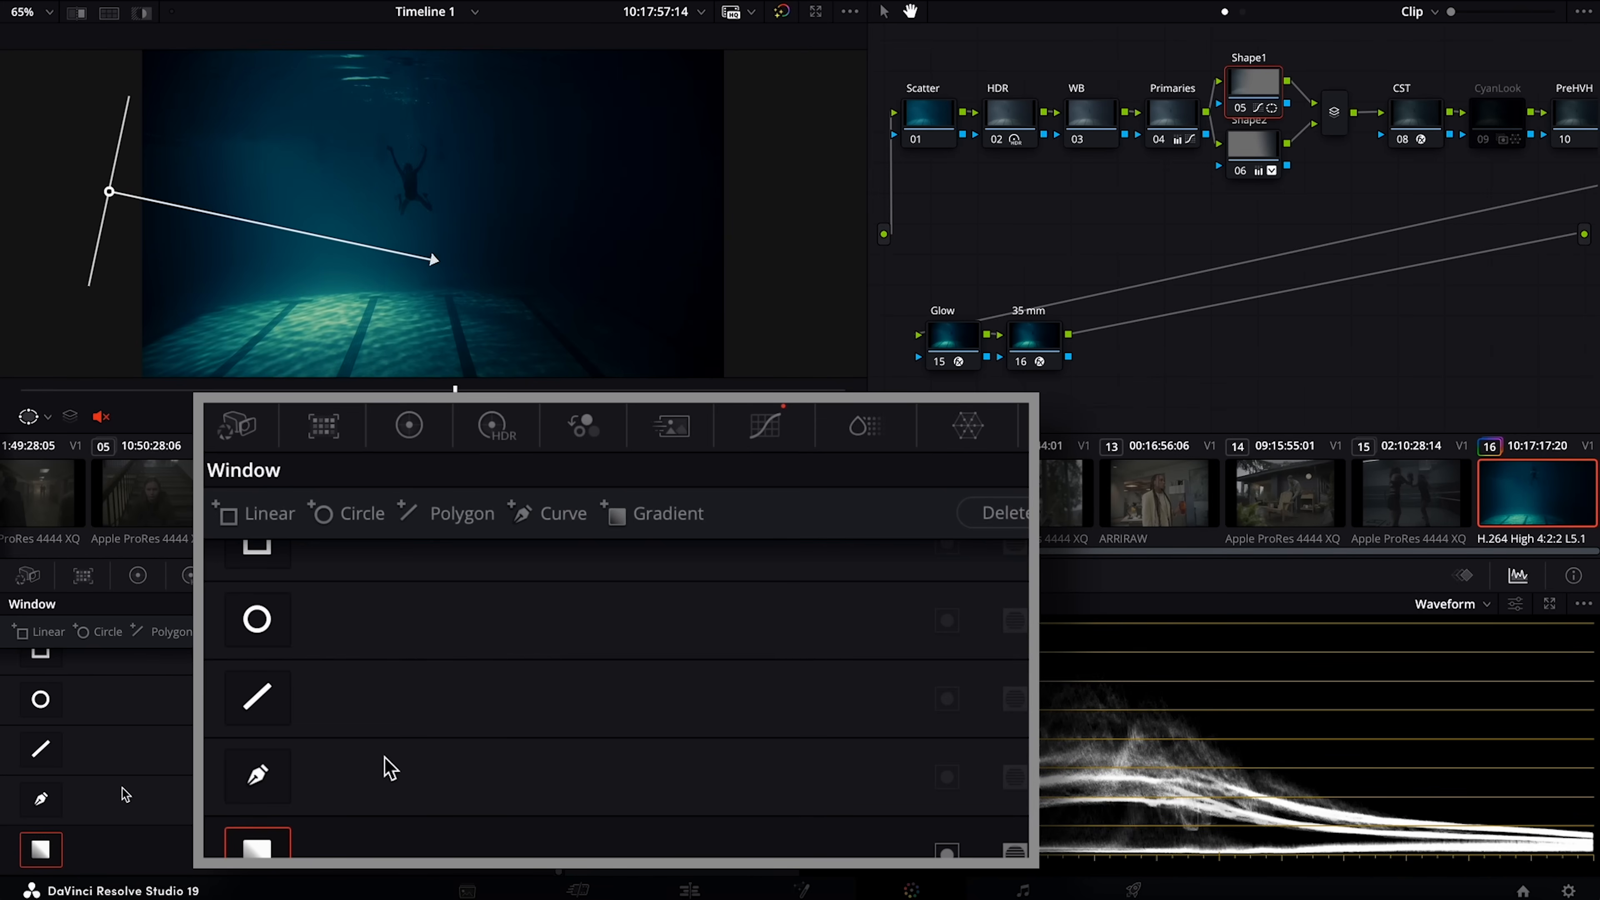
{"action": "left_click", "coordinate": [765, 428]}
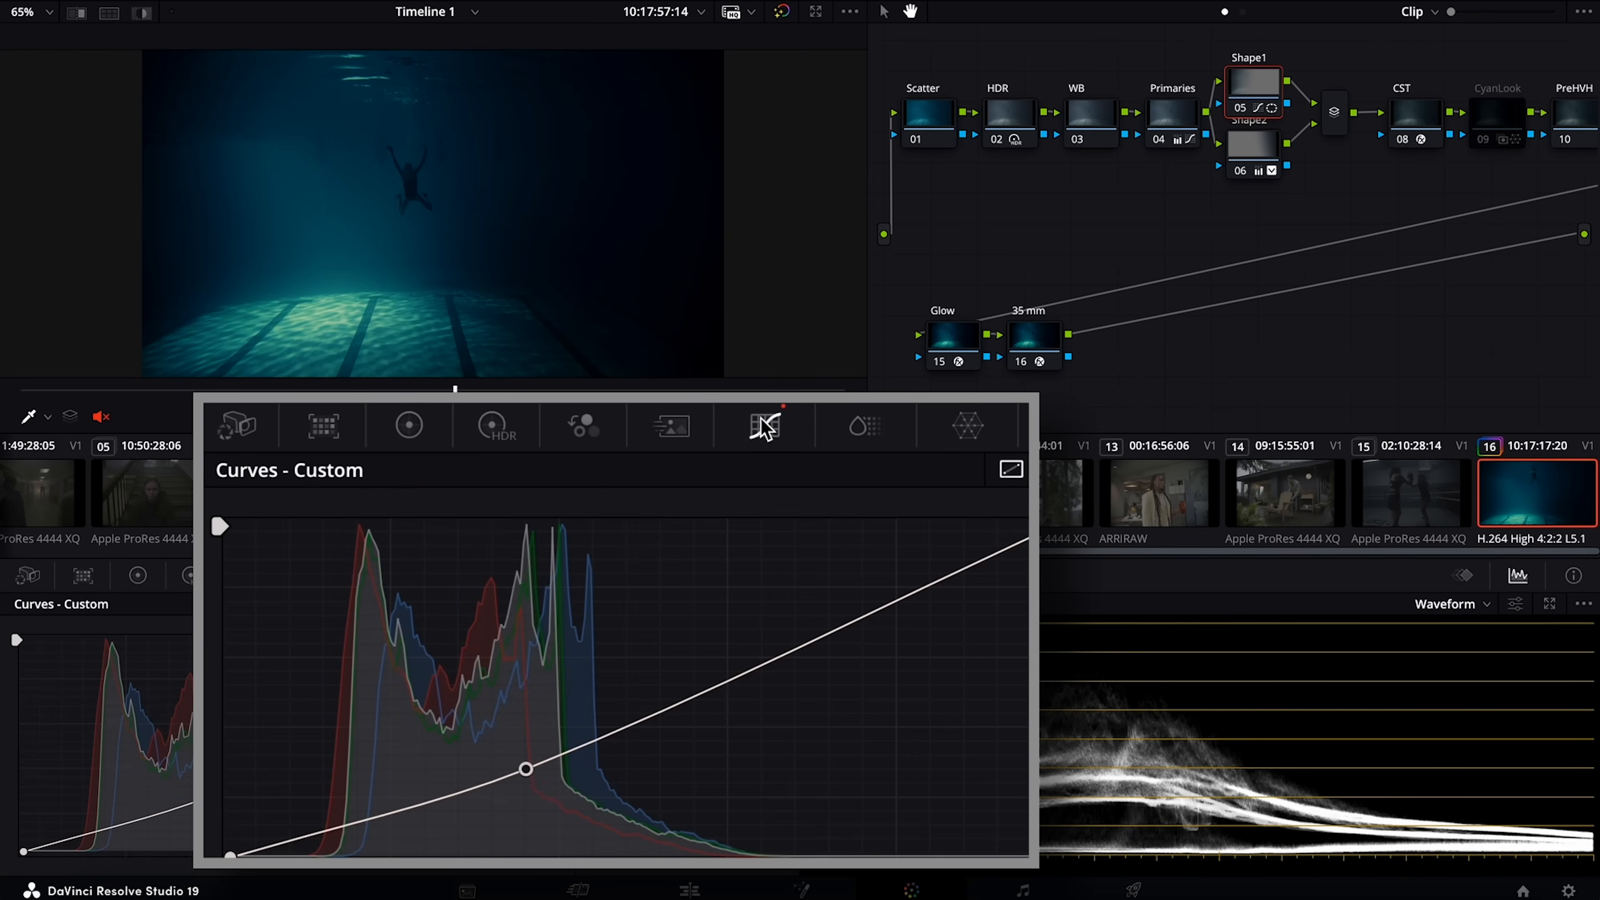
{"action": "left_click", "coordinate": [433, 433]}
{"action": "left_click_drag", "start_coordinate": [660, 818], "coordinate": [649, 818]}
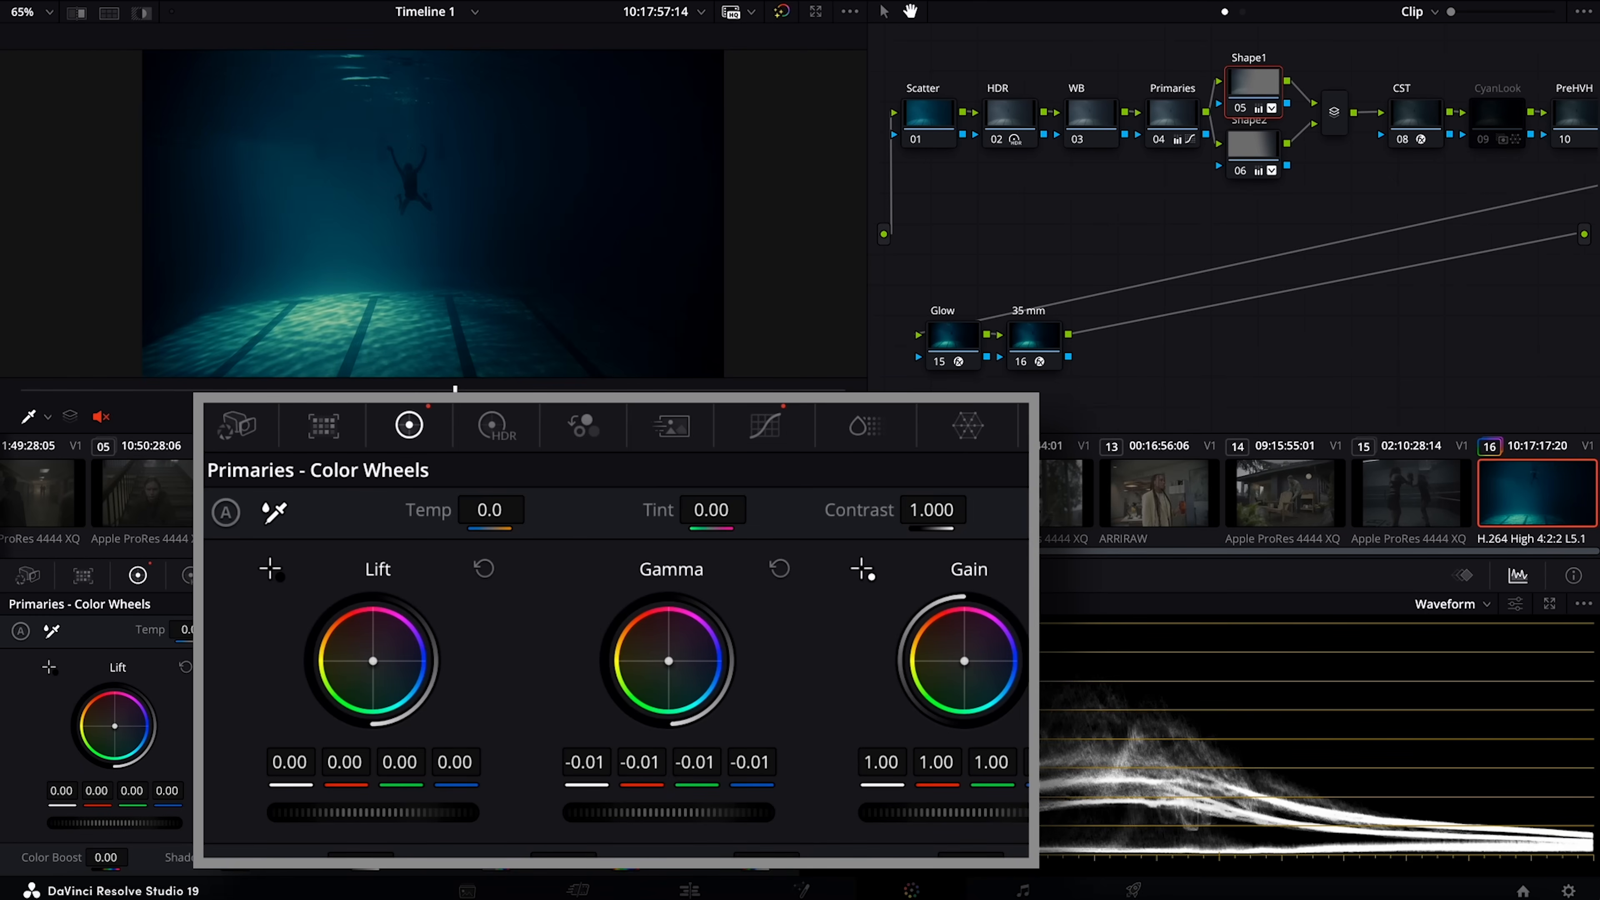
- Compare the shot with all grades bypassed and restored, and select the Shape1 and Shape2 nodes
{"action": "key", "text": "shift+d"}
{"action": "key", "text": "shift+d"}
{"action": "left_click", "coordinate": [1247, 144]}
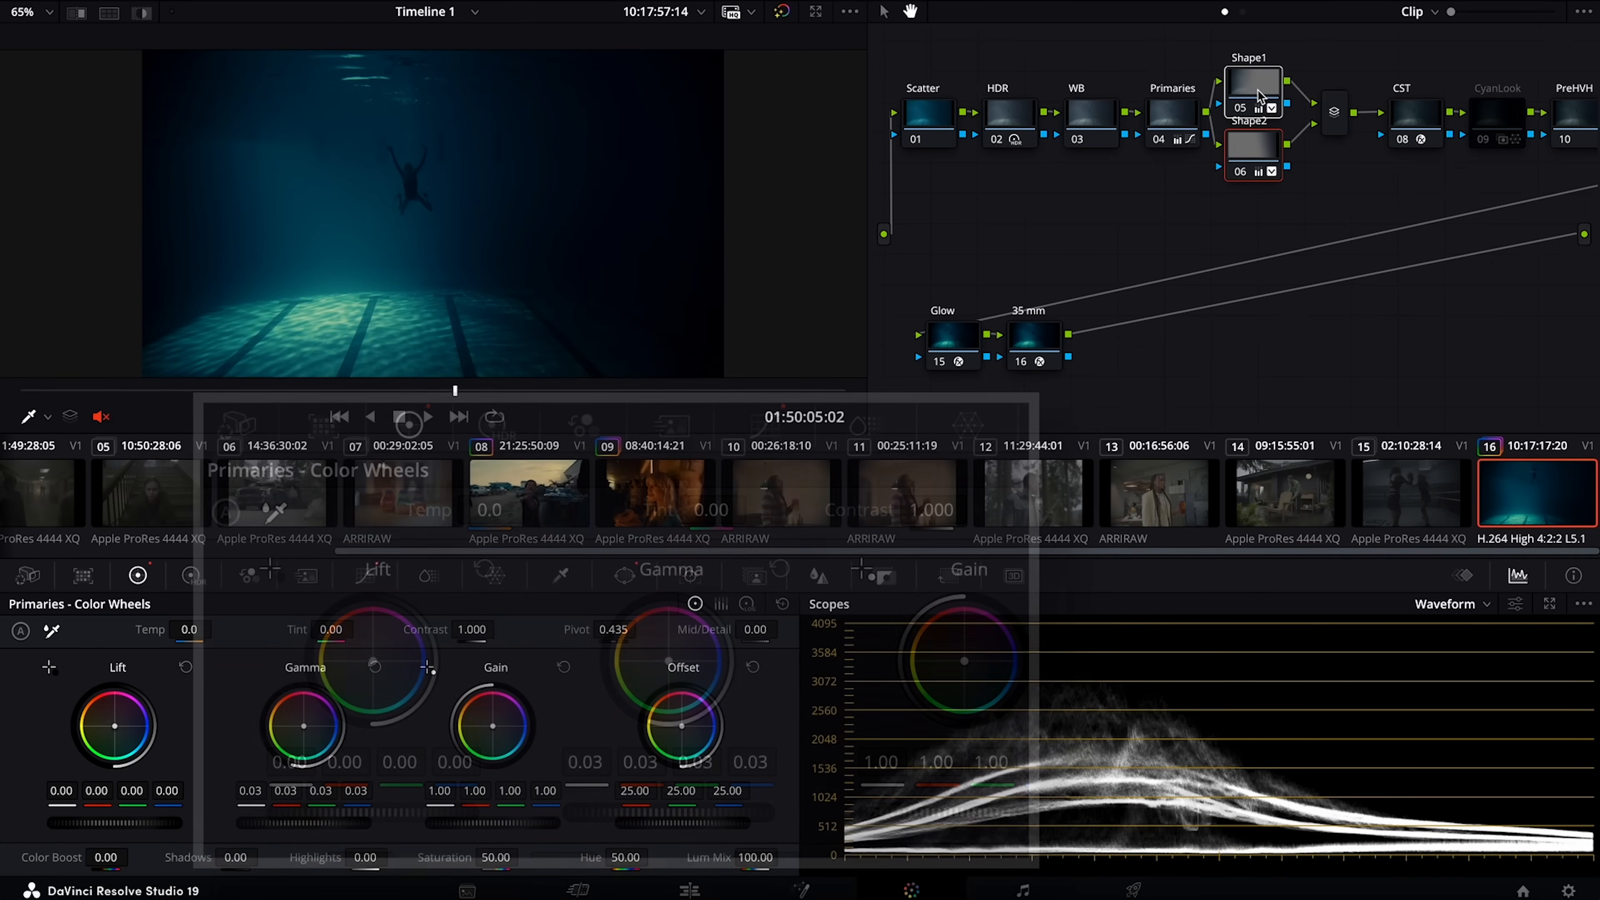